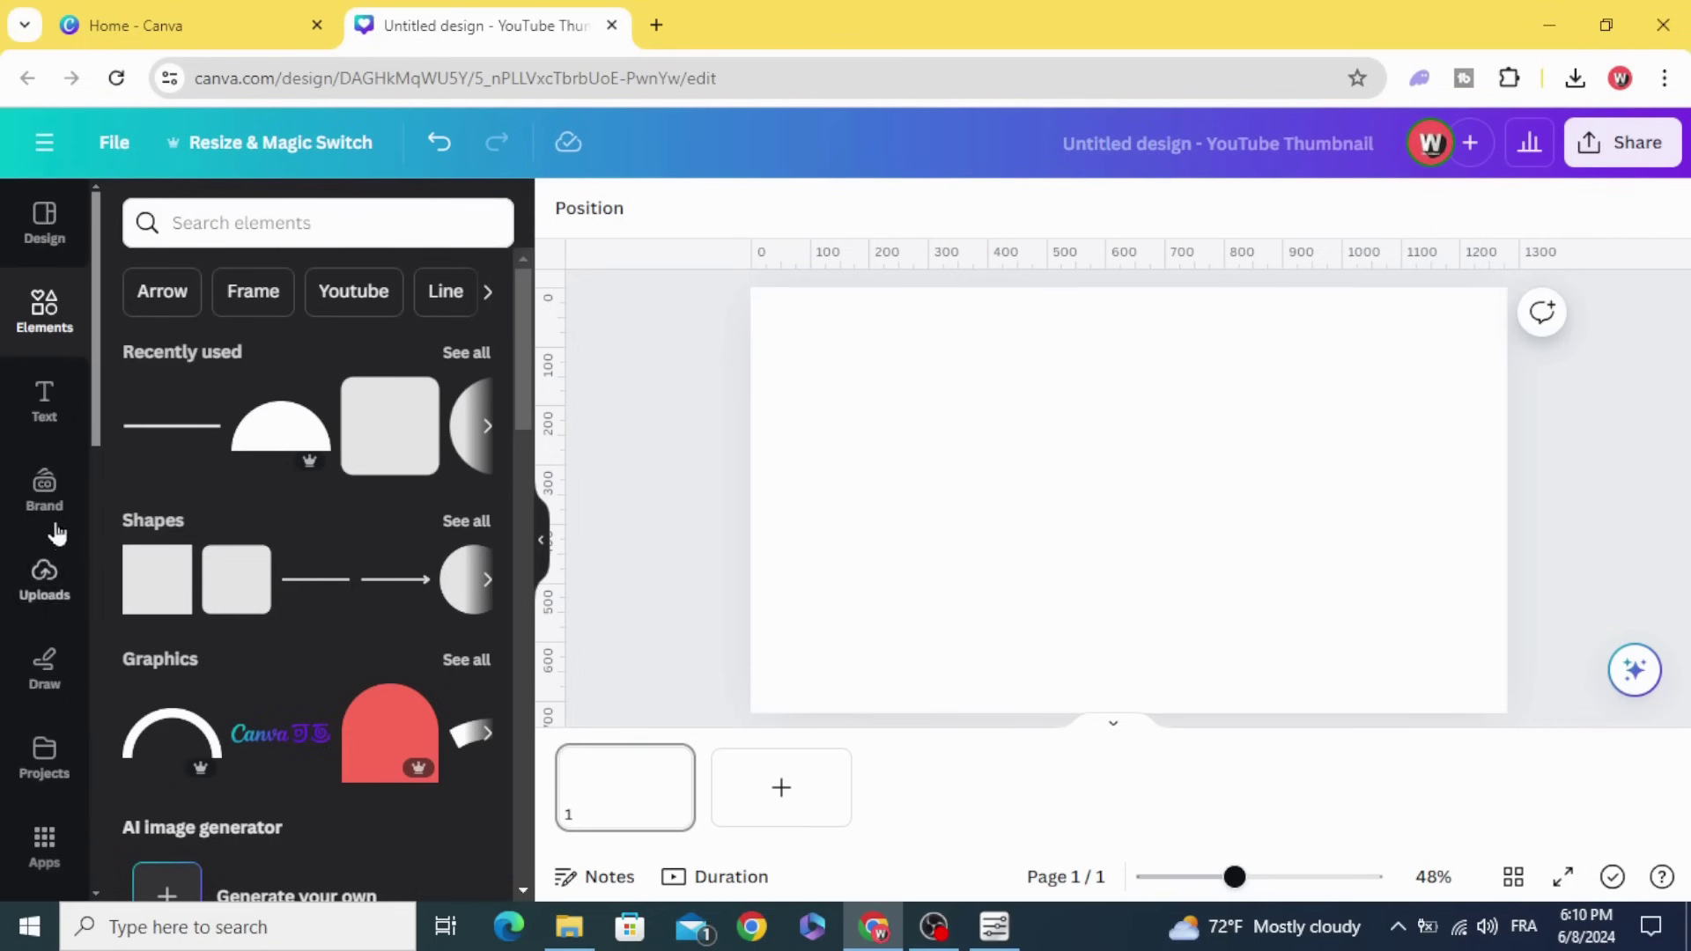
# Place the uploaded boy-jumping photo at the page's top-left corner and stretch it to fill the page.
pyautogui.click(44, 582)
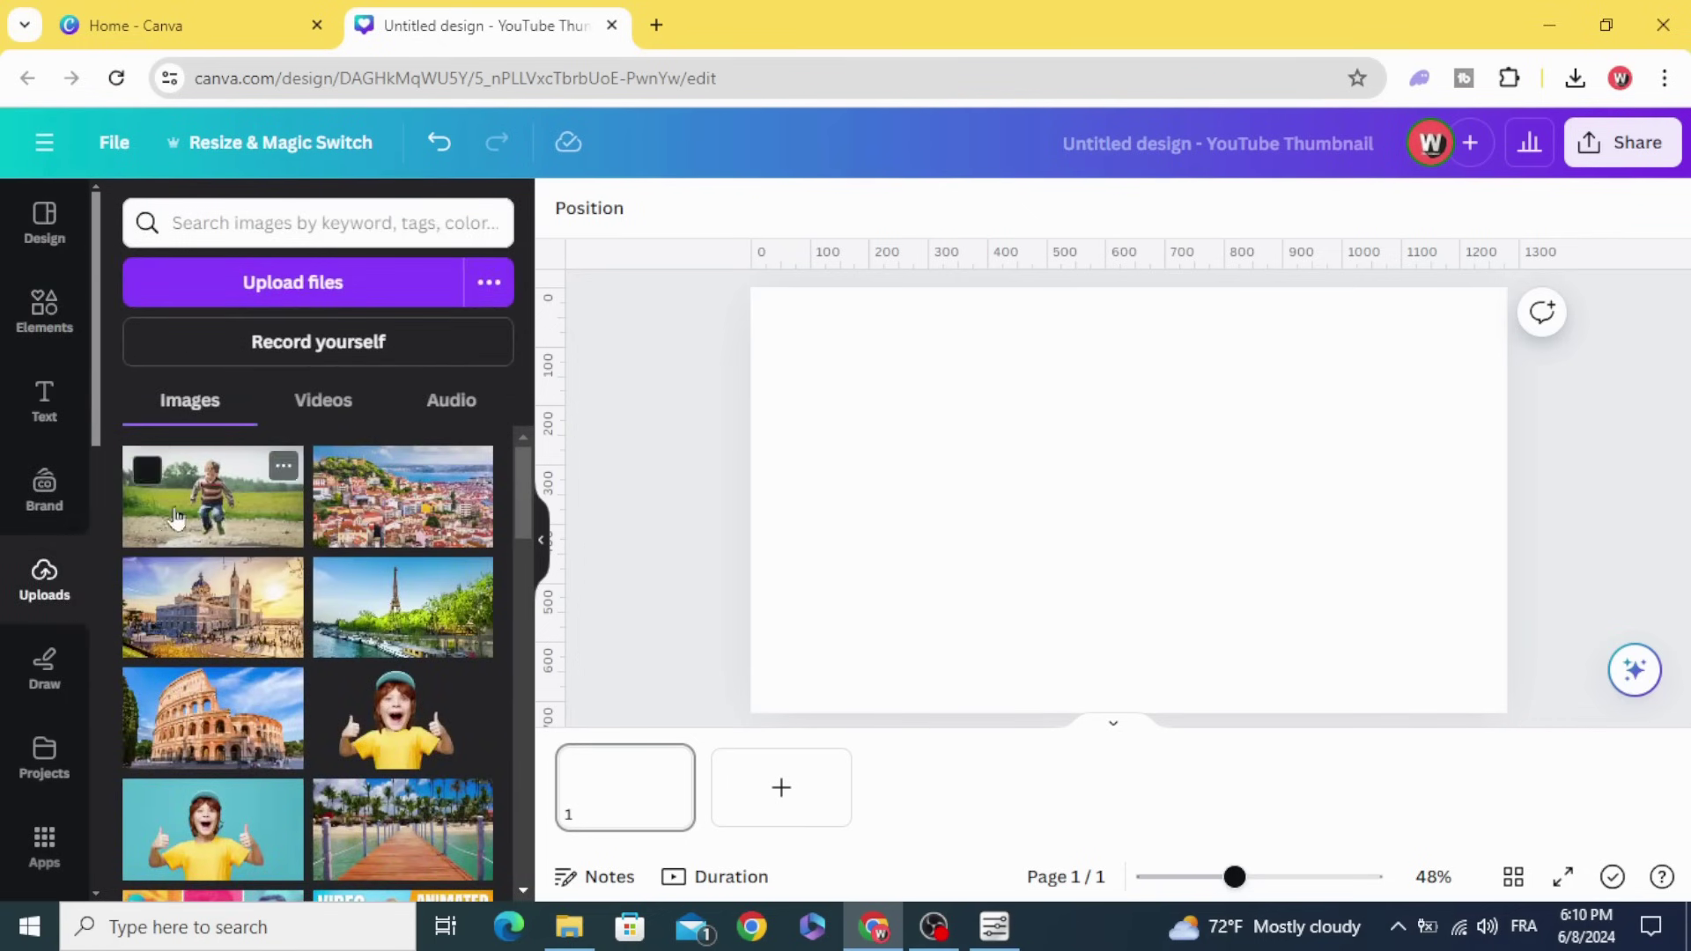
pyautogui.moveTo(148, 472); pyautogui.dragTo(899, 542)
pyautogui.moveTo(1233, 877); pyautogui.dragTo(1212, 878)
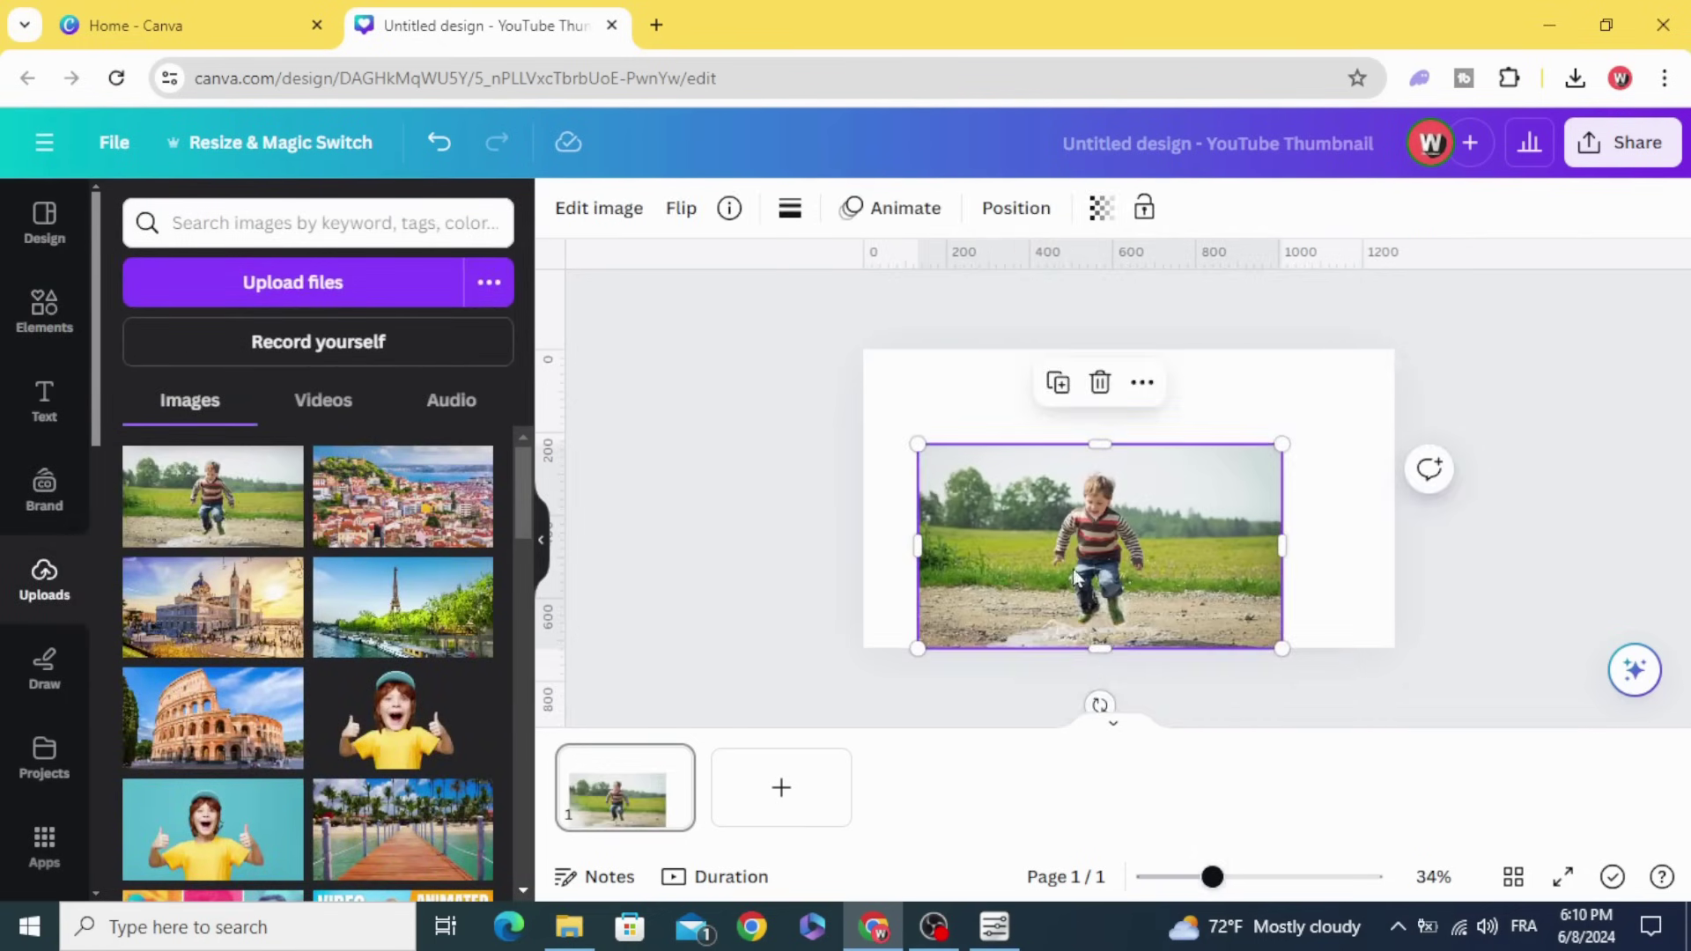
pyautogui.moveTo(1098, 542); pyautogui.dragTo(1048, 449)
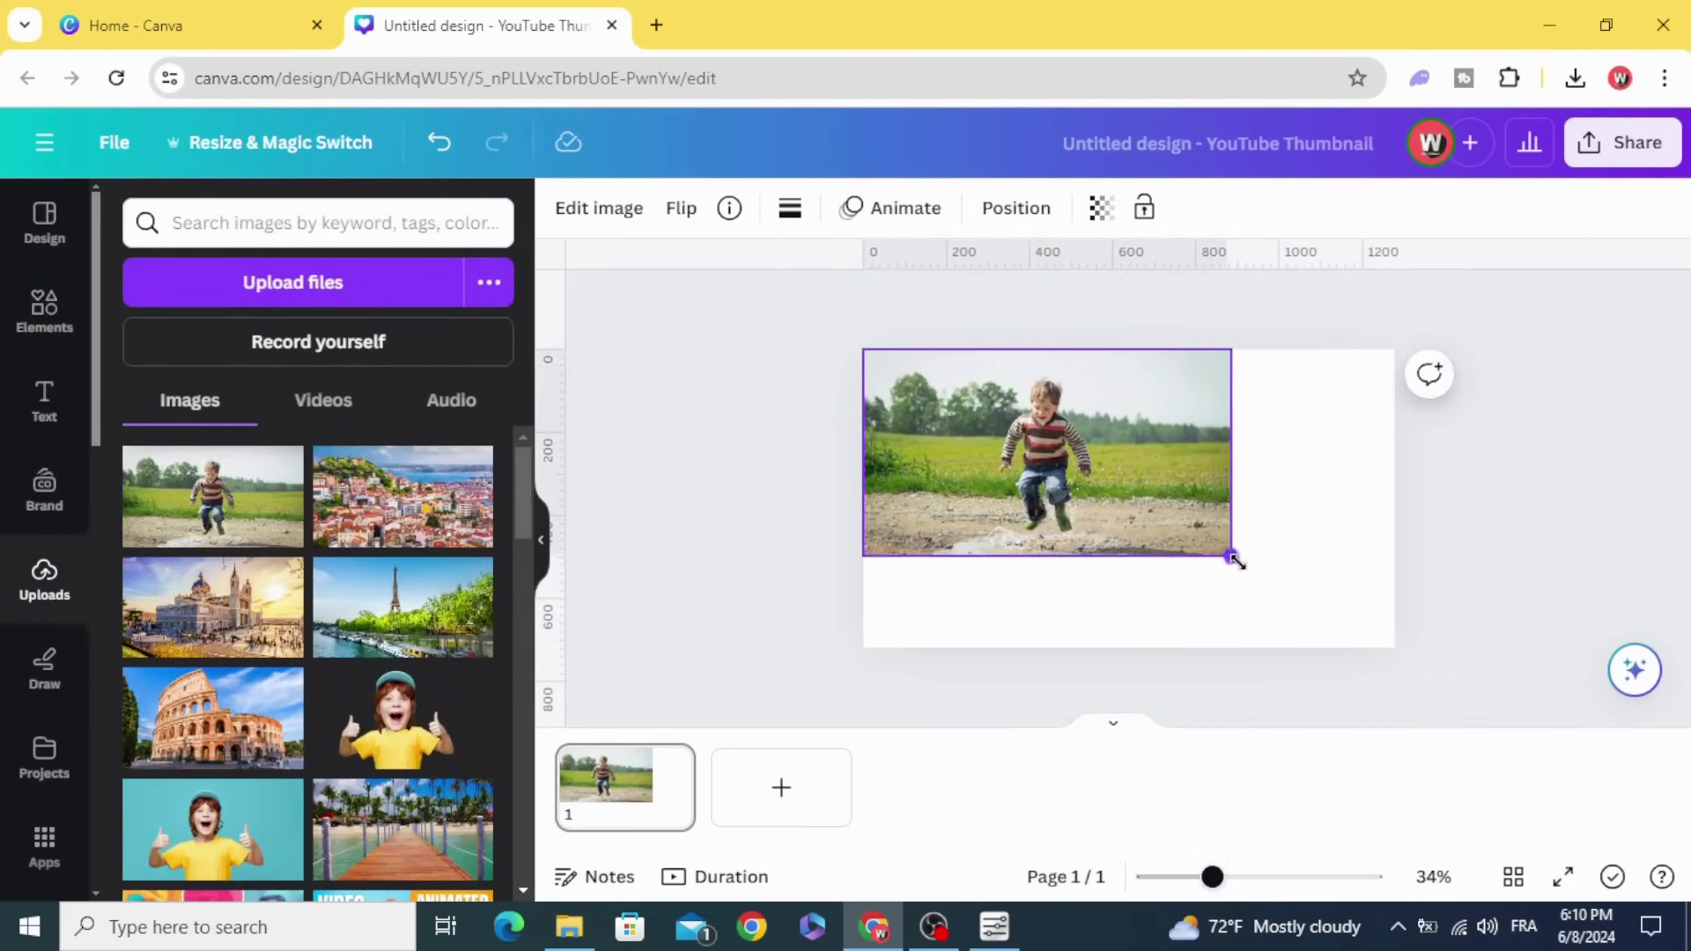
pyautogui.moveTo(1228, 554); pyautogui.dragTo(1395, 646)
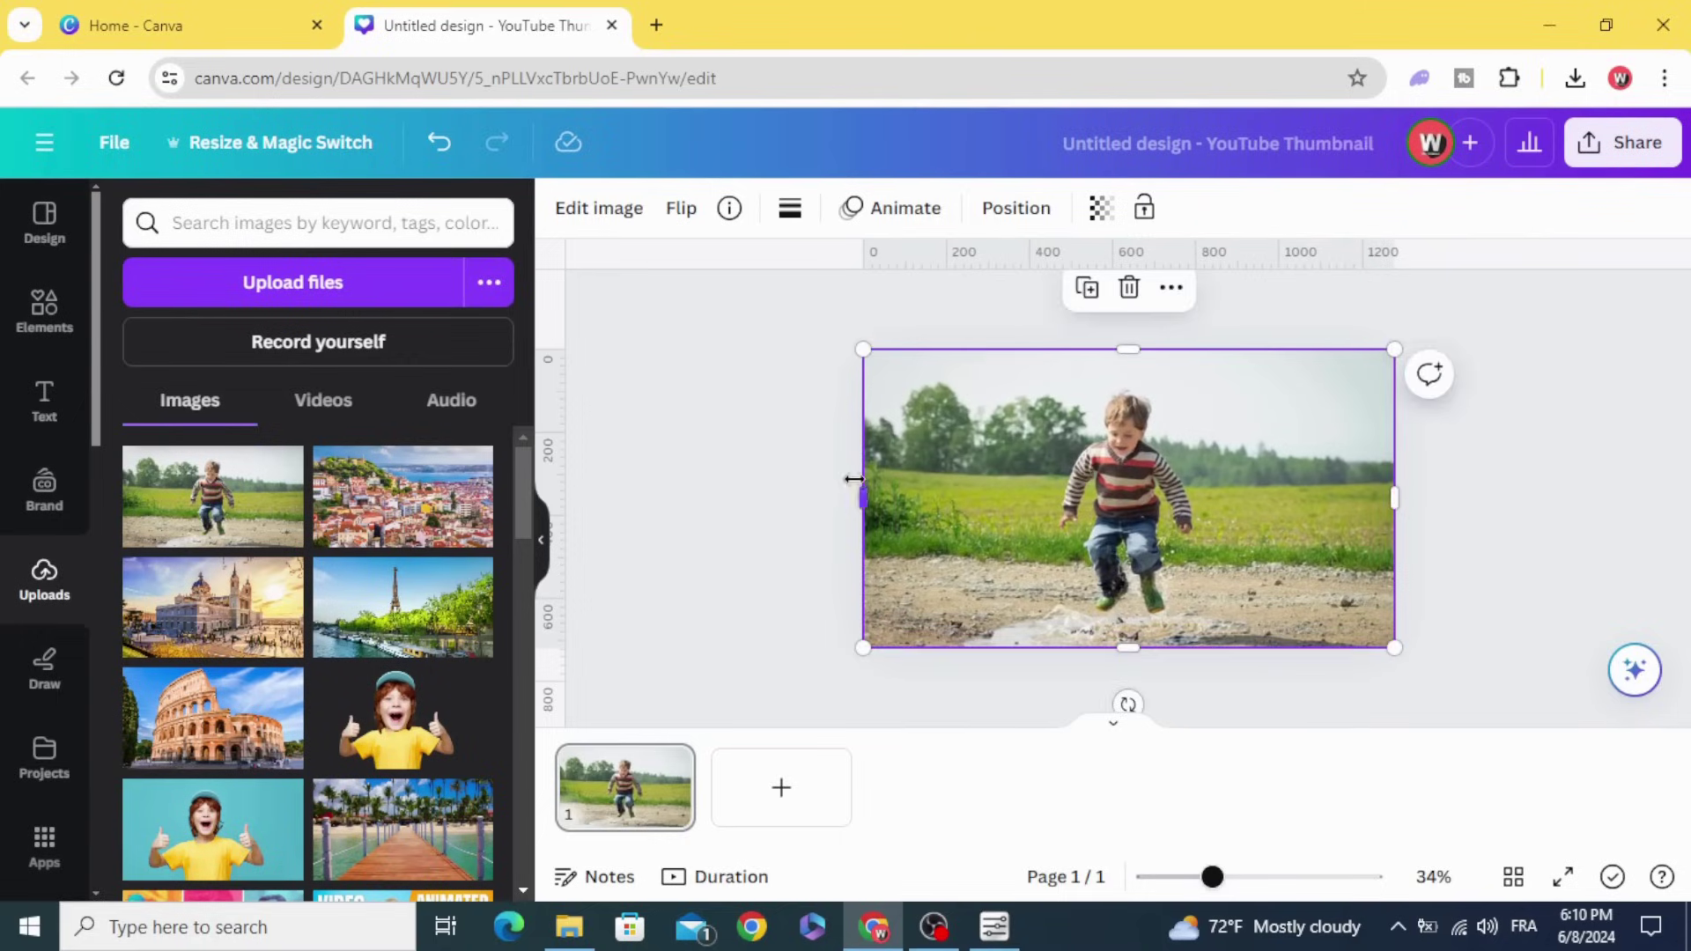
# Search Elements for 'curve' and add the black curved band graphic from the Graphics results.
pyautogui.click(825, 485)
pyautogui.click(43, 312)
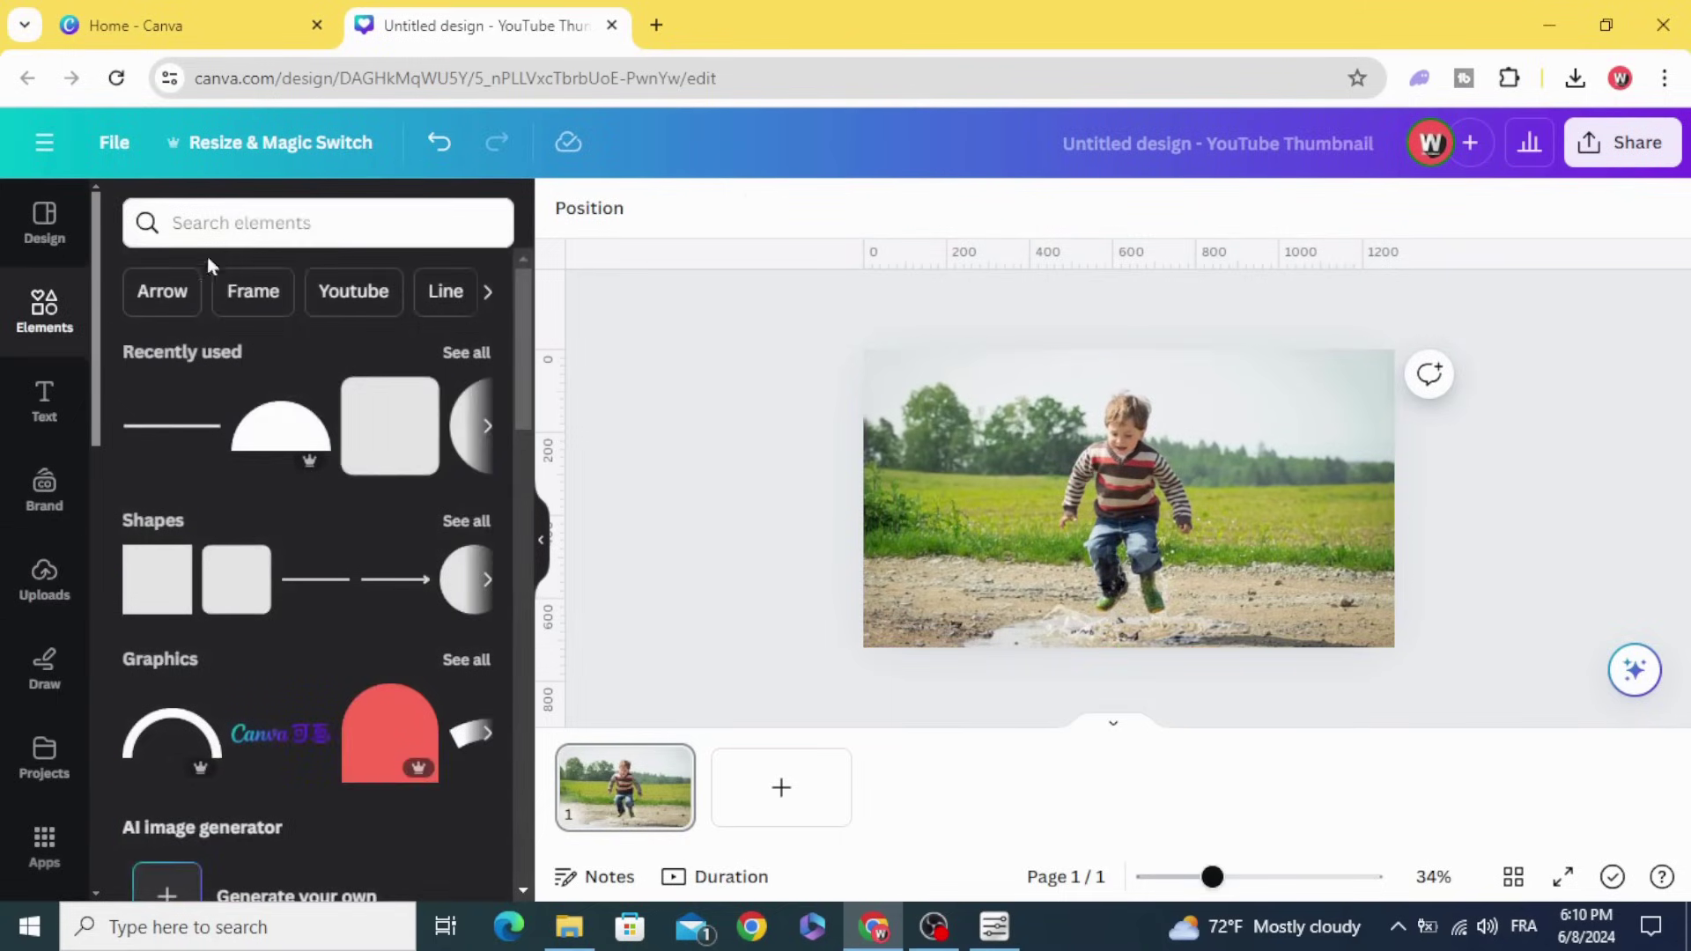
pyautogui.click(251, 228)
pyautogui.write('curve')
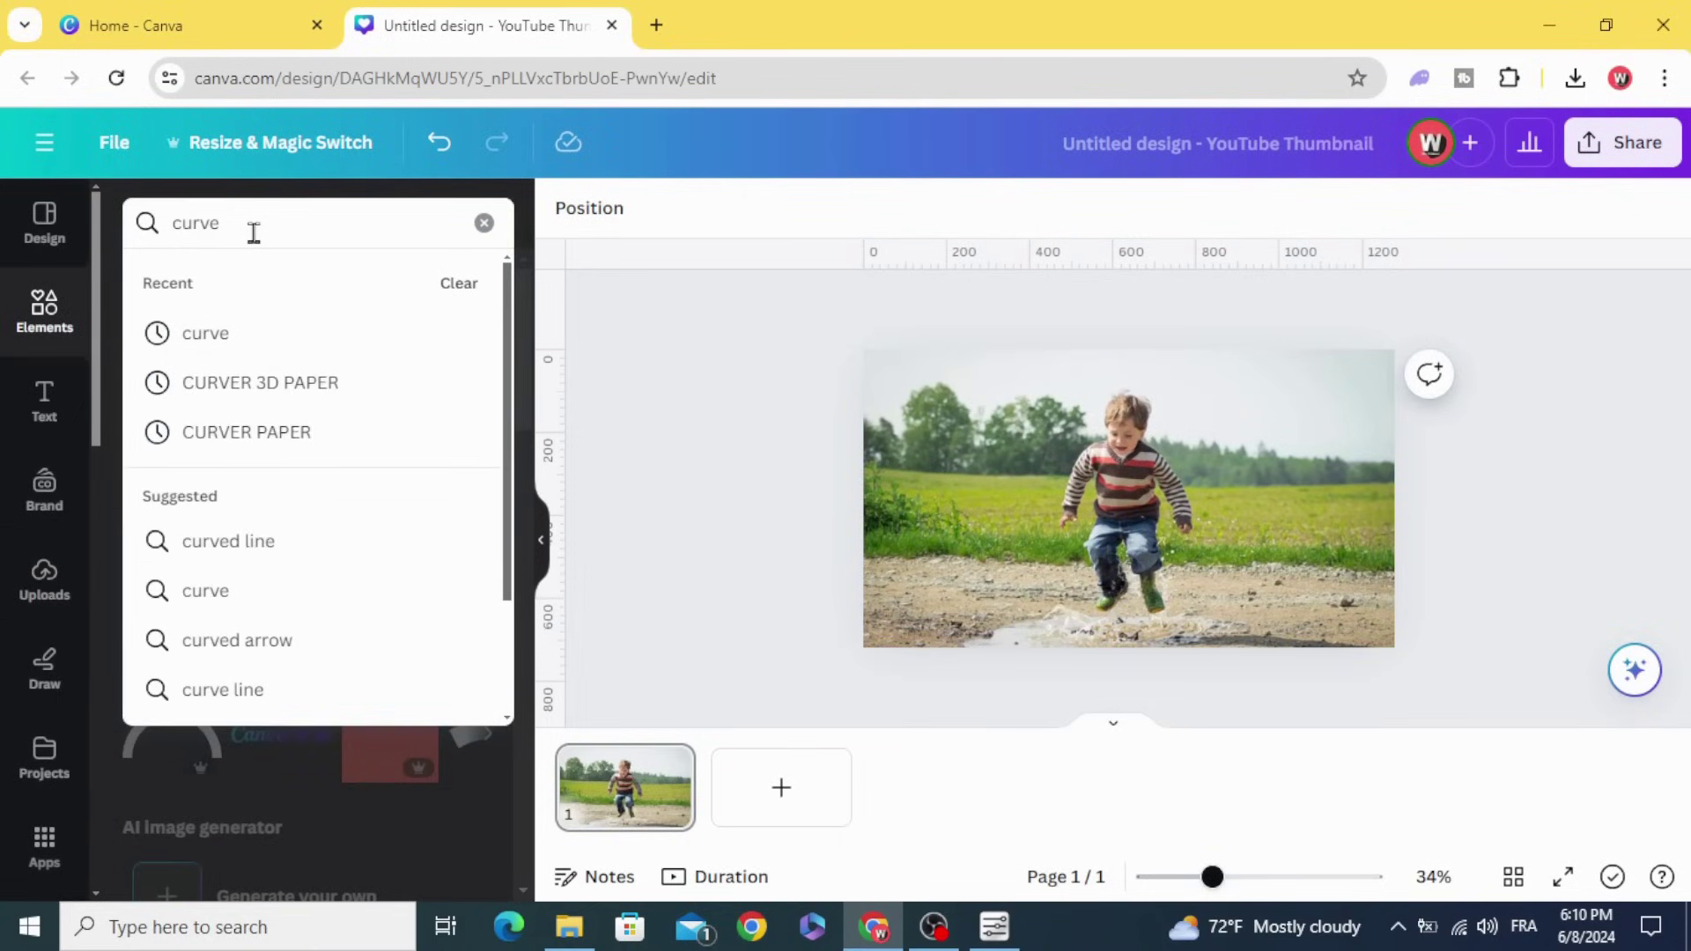
pyautogui.press('Return')
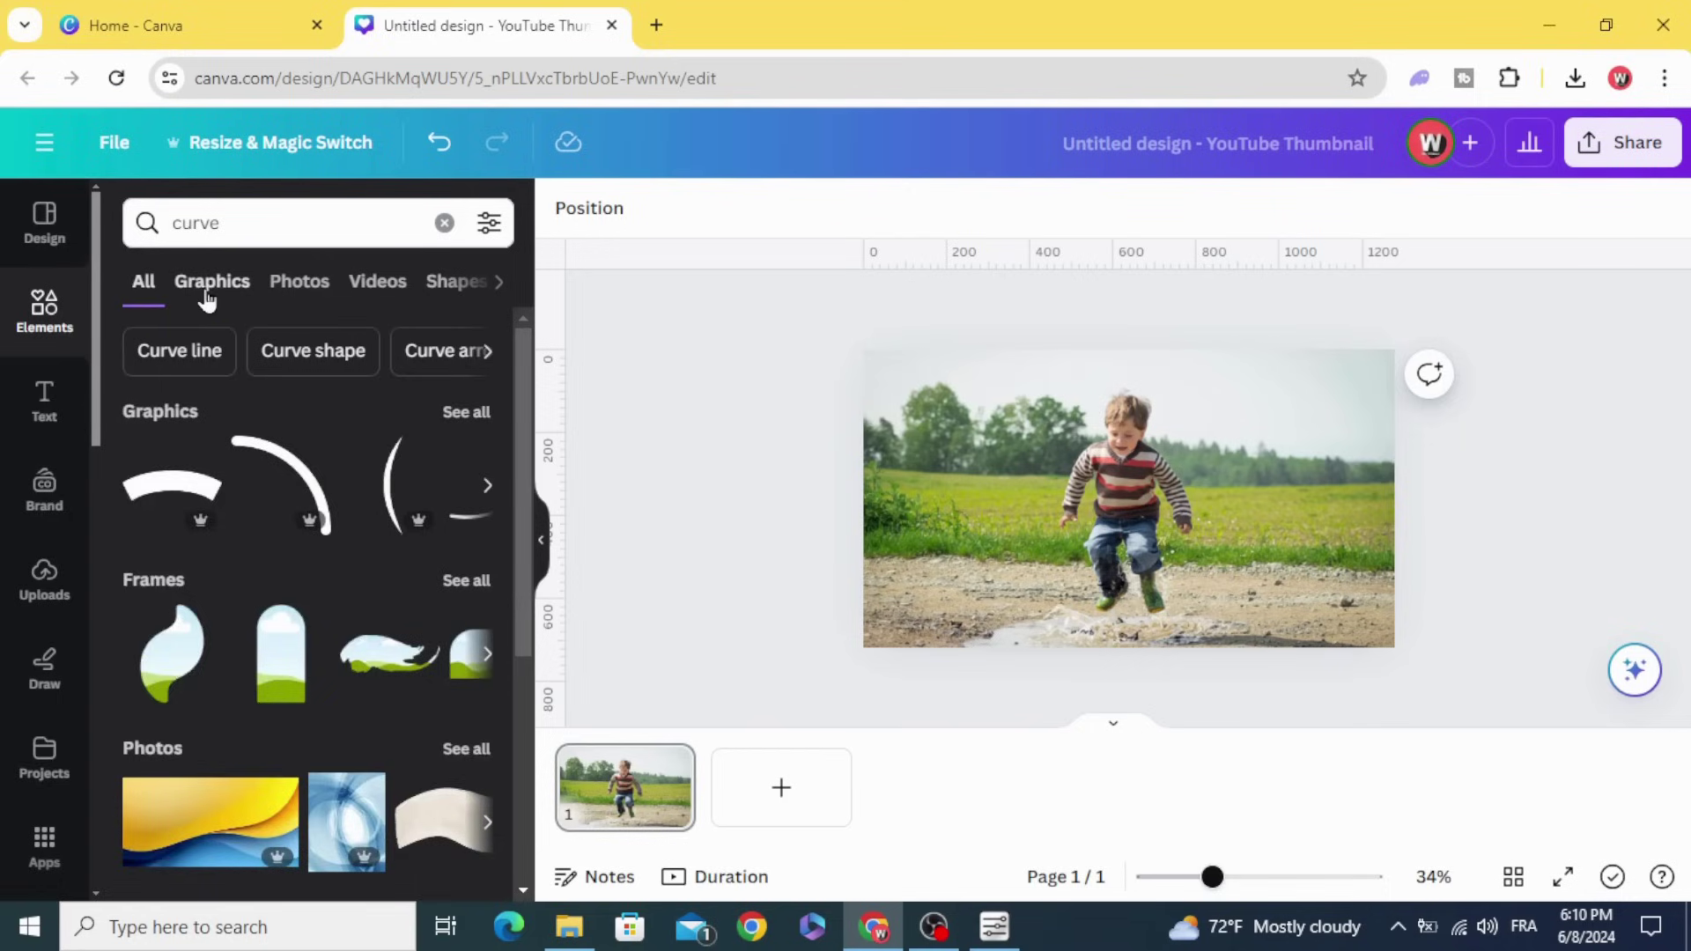
pyautogui.click(212, 292)
pyautogui.scroll(-1, 244, 661)
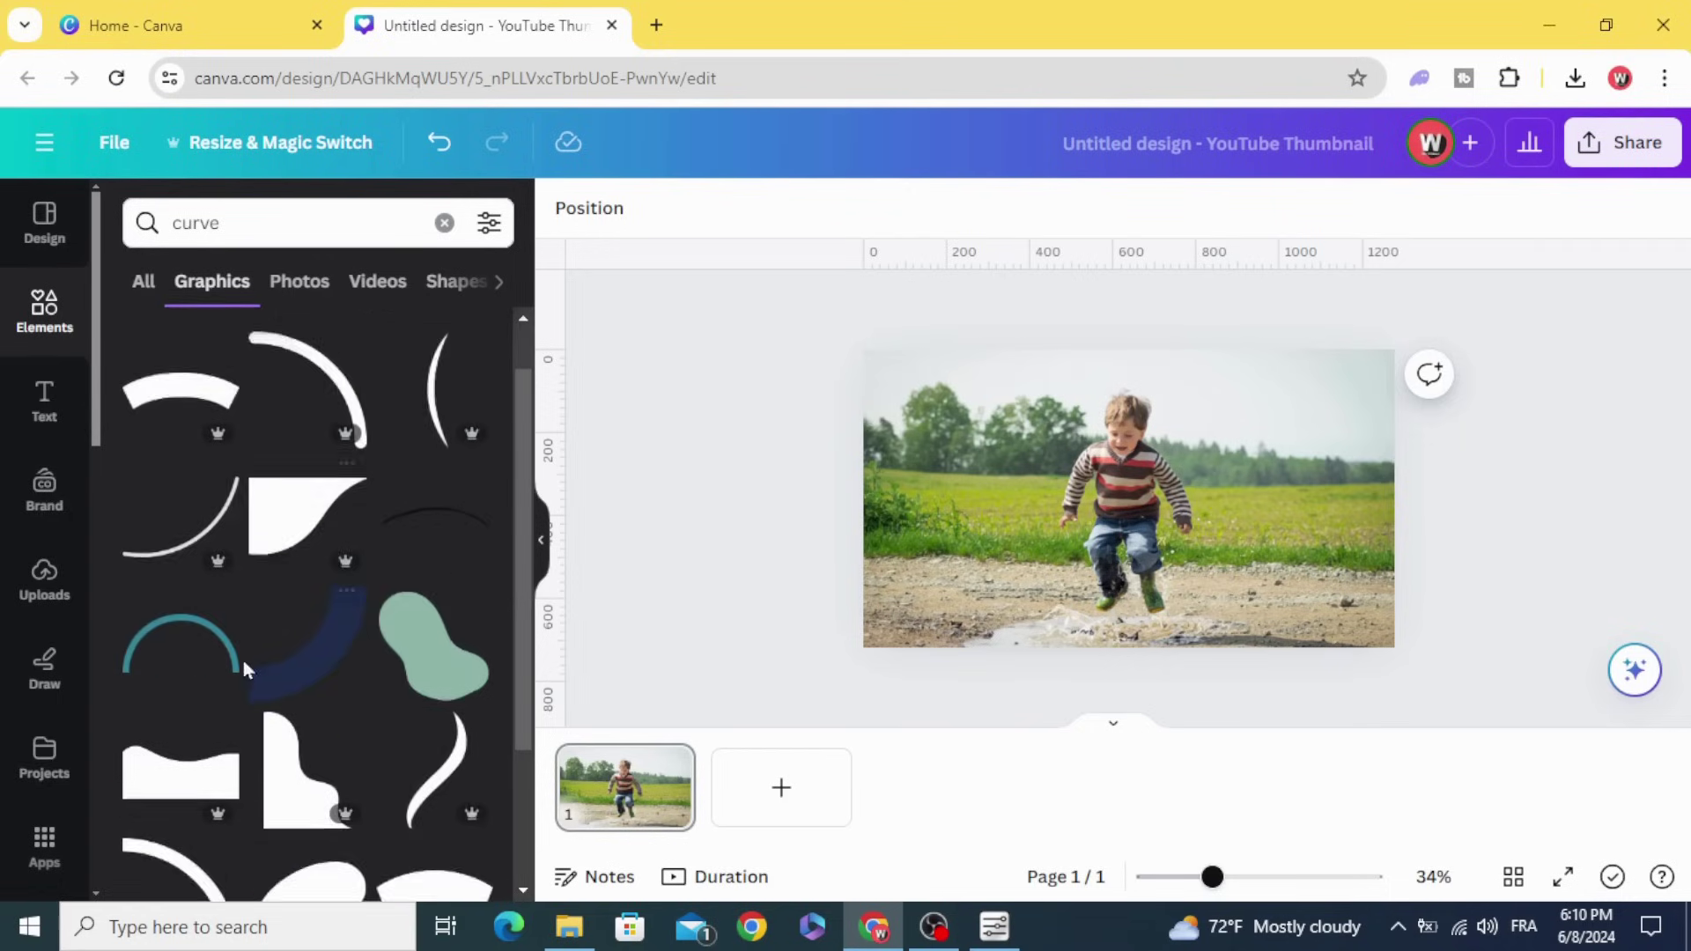
pyautogui.scroll(-2, 244, 661)
pyautogui.scroll(3, 170, 748)
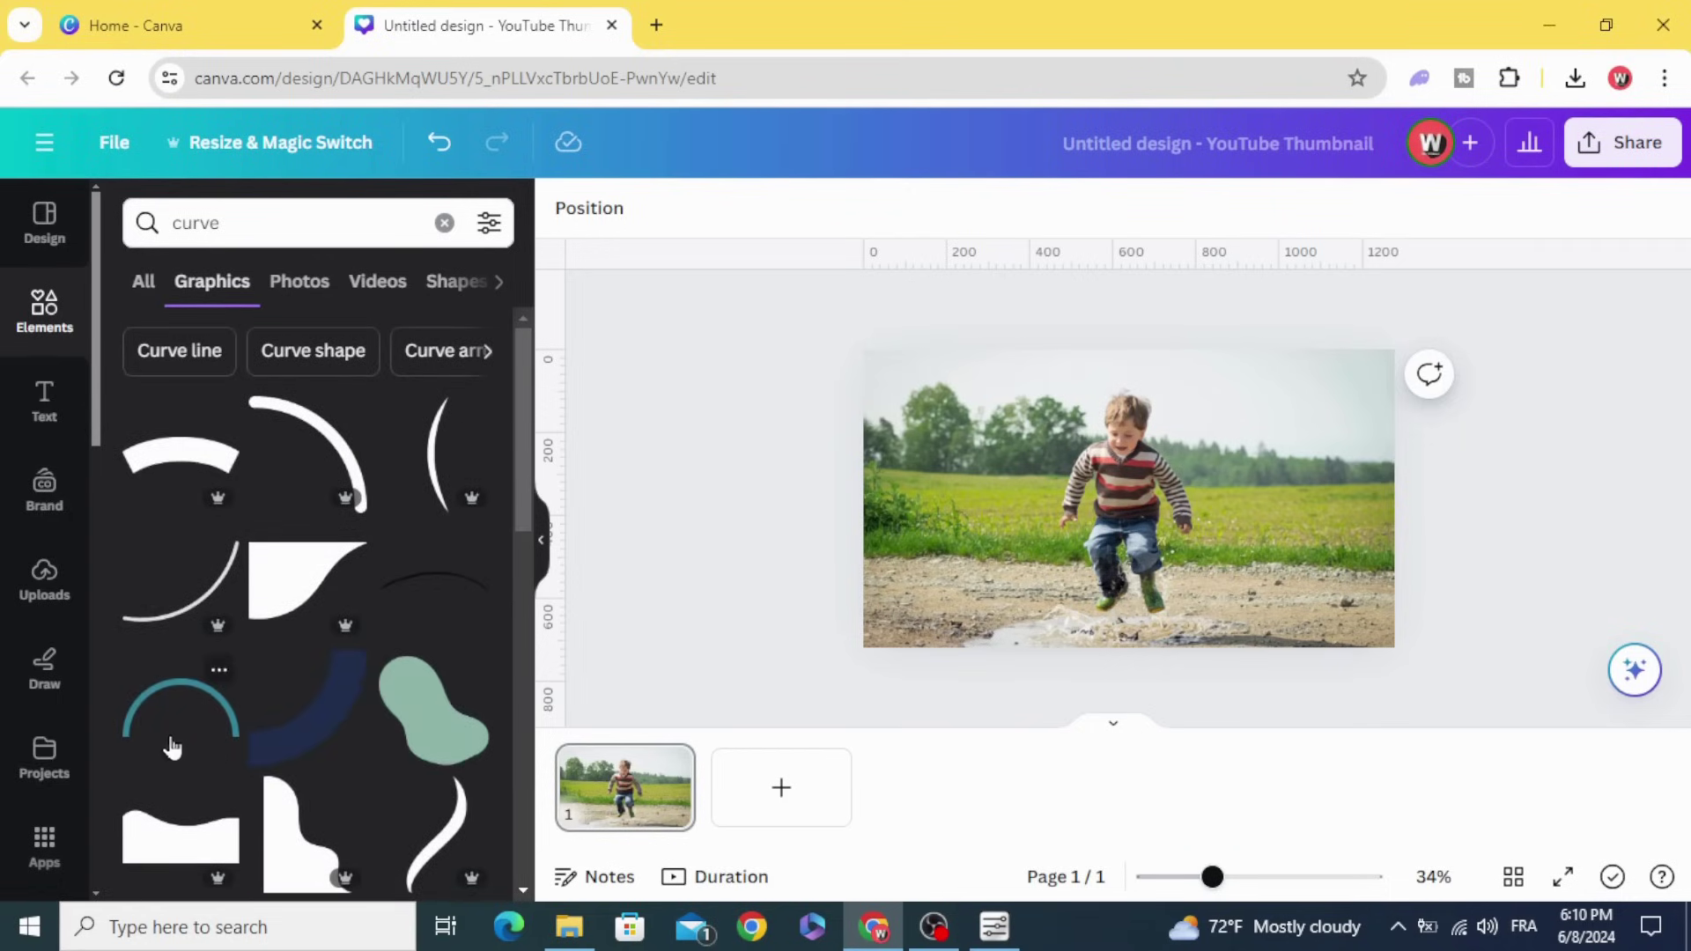
pyautogui.click(185, 456)
pyautogui.click(732, 519)
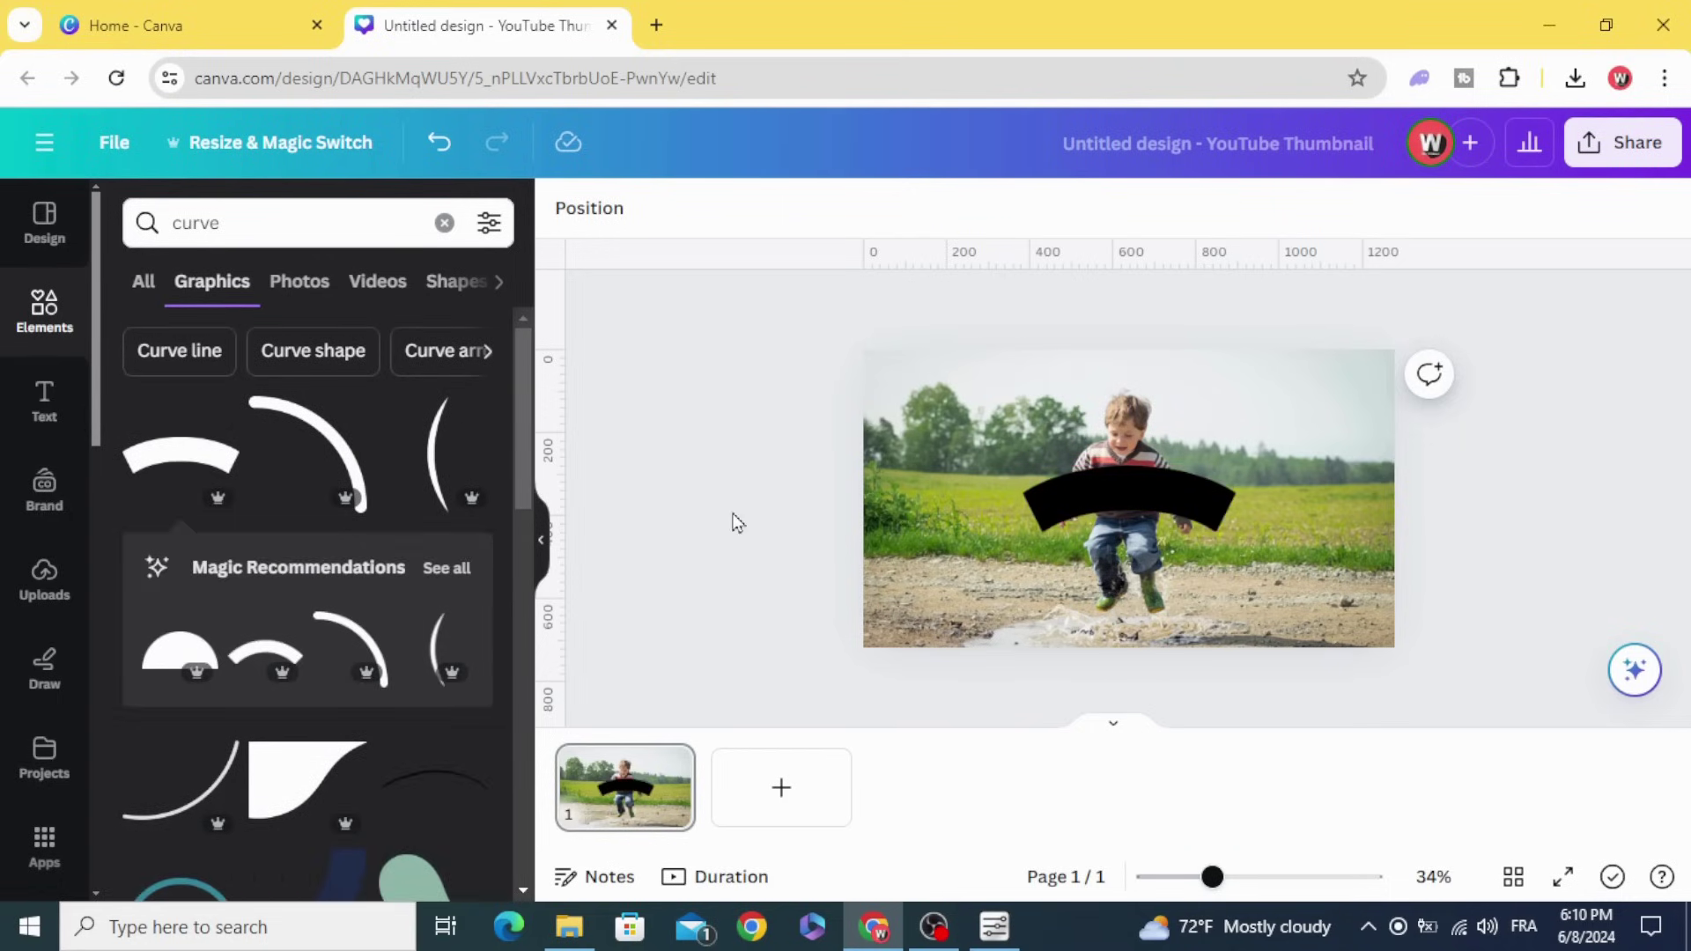
# Recolor the curve white, rotate it upside down, and enlarge it centred across the top.
pyautogui.click(1079, 499)
pyautogui.click(788, 208)
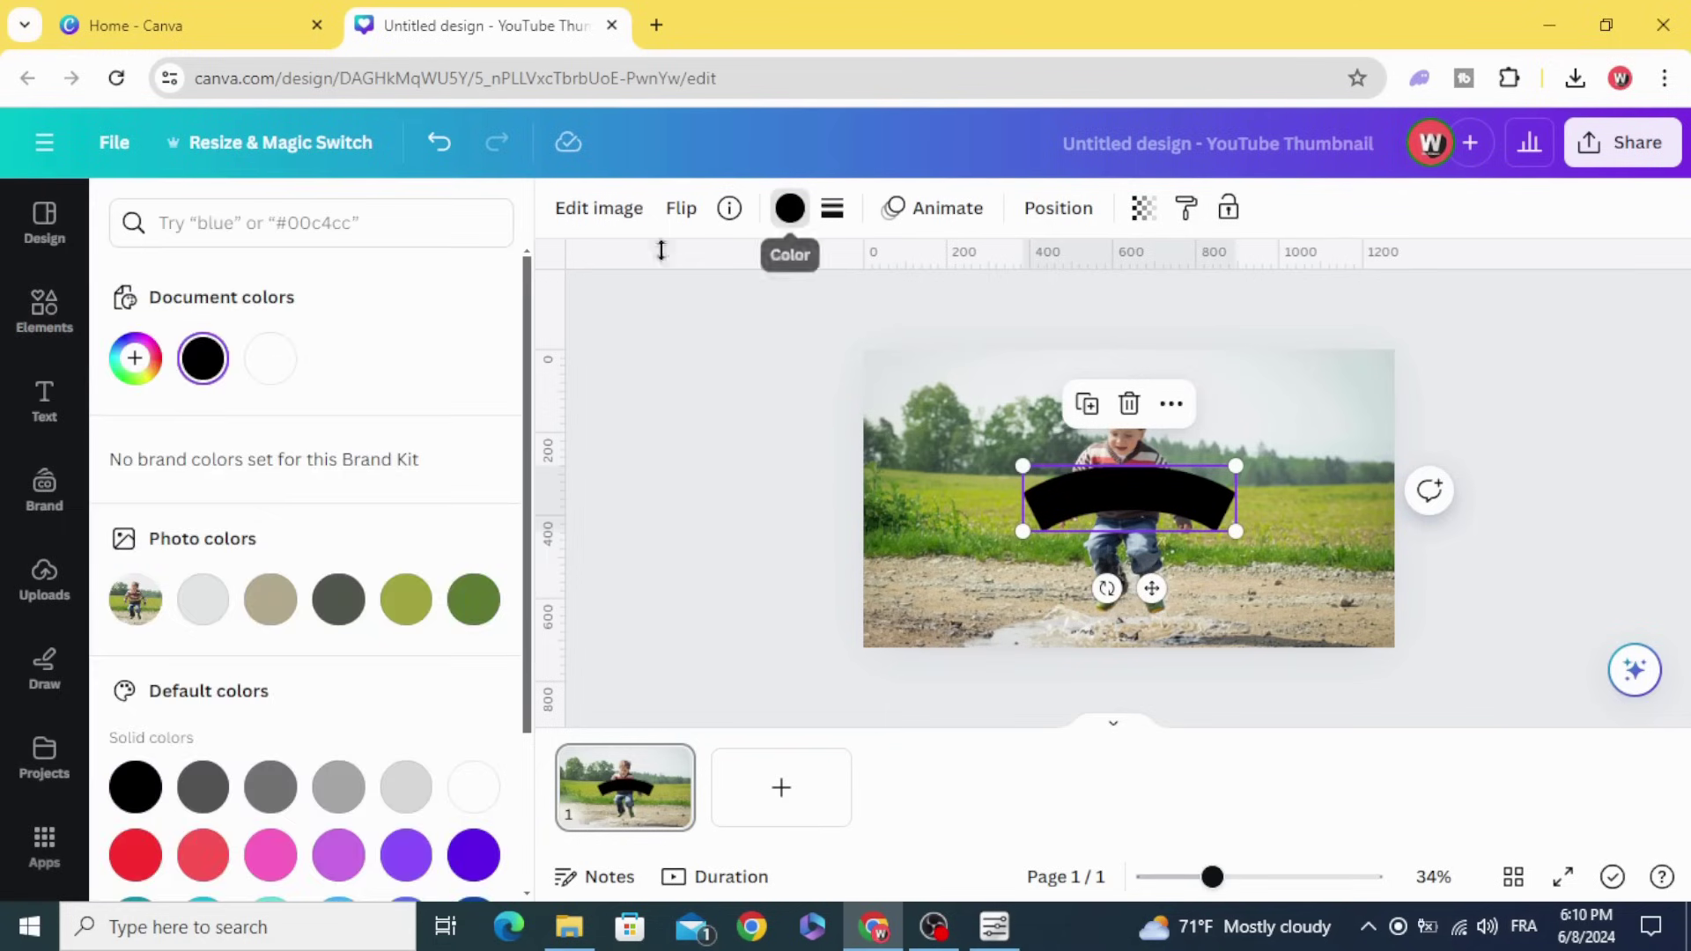
pyautogui.click(269, 358)
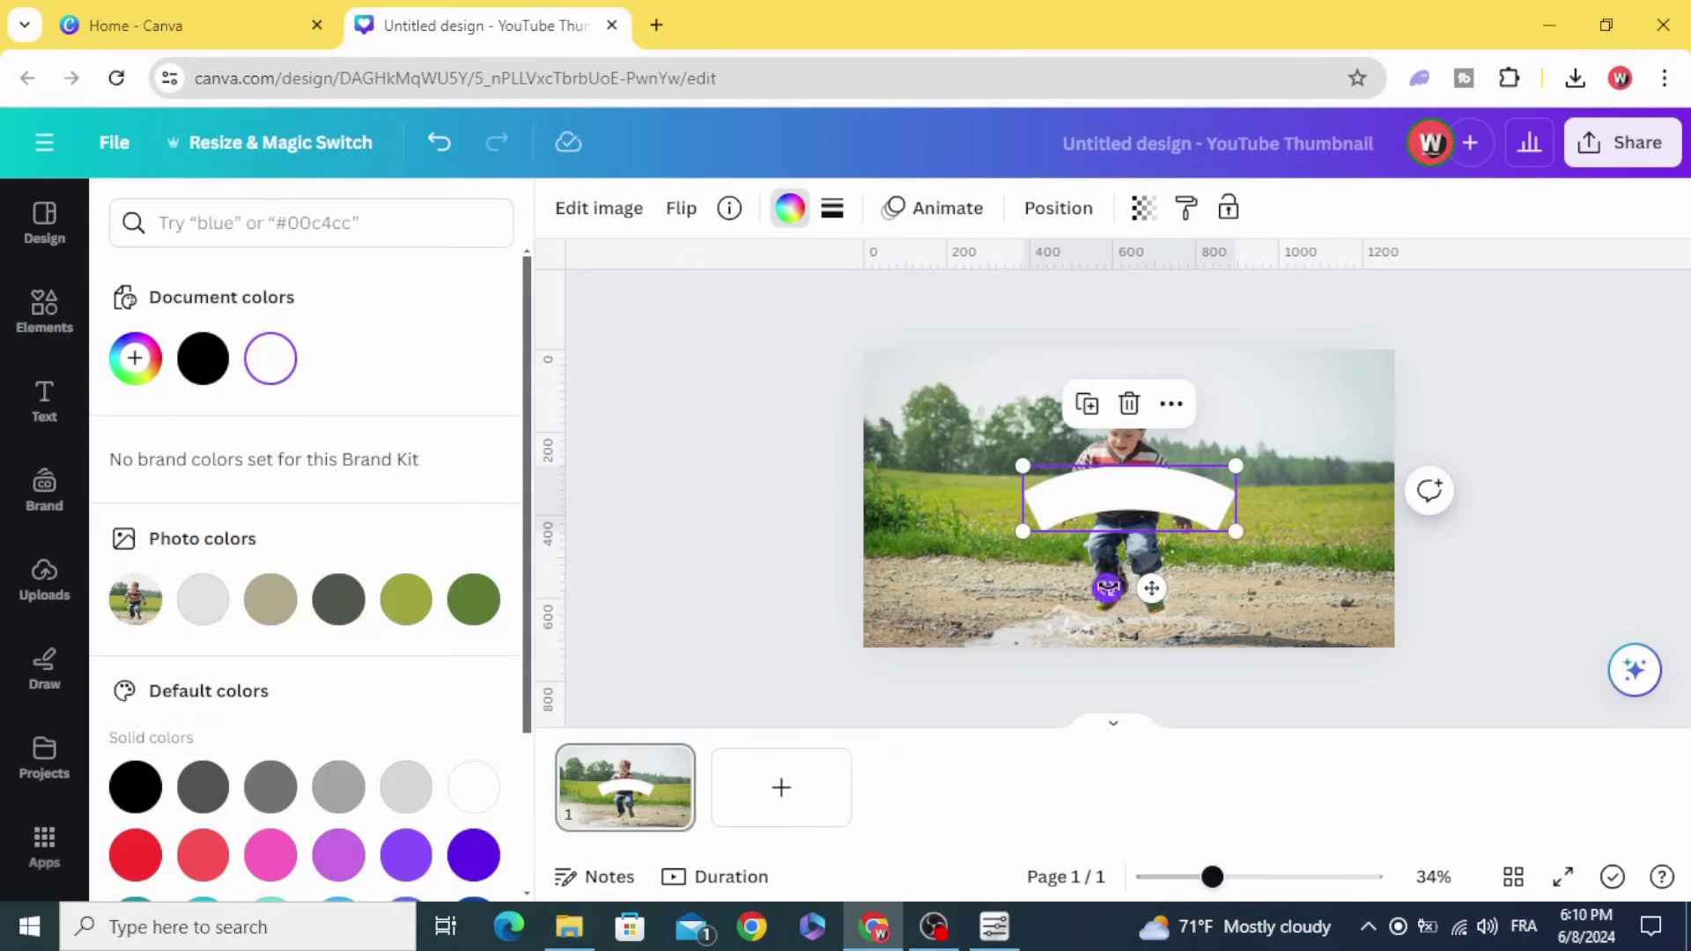
pyautogui.moveTo(1107, 588); pyautogui.dragTo(1147, 406)
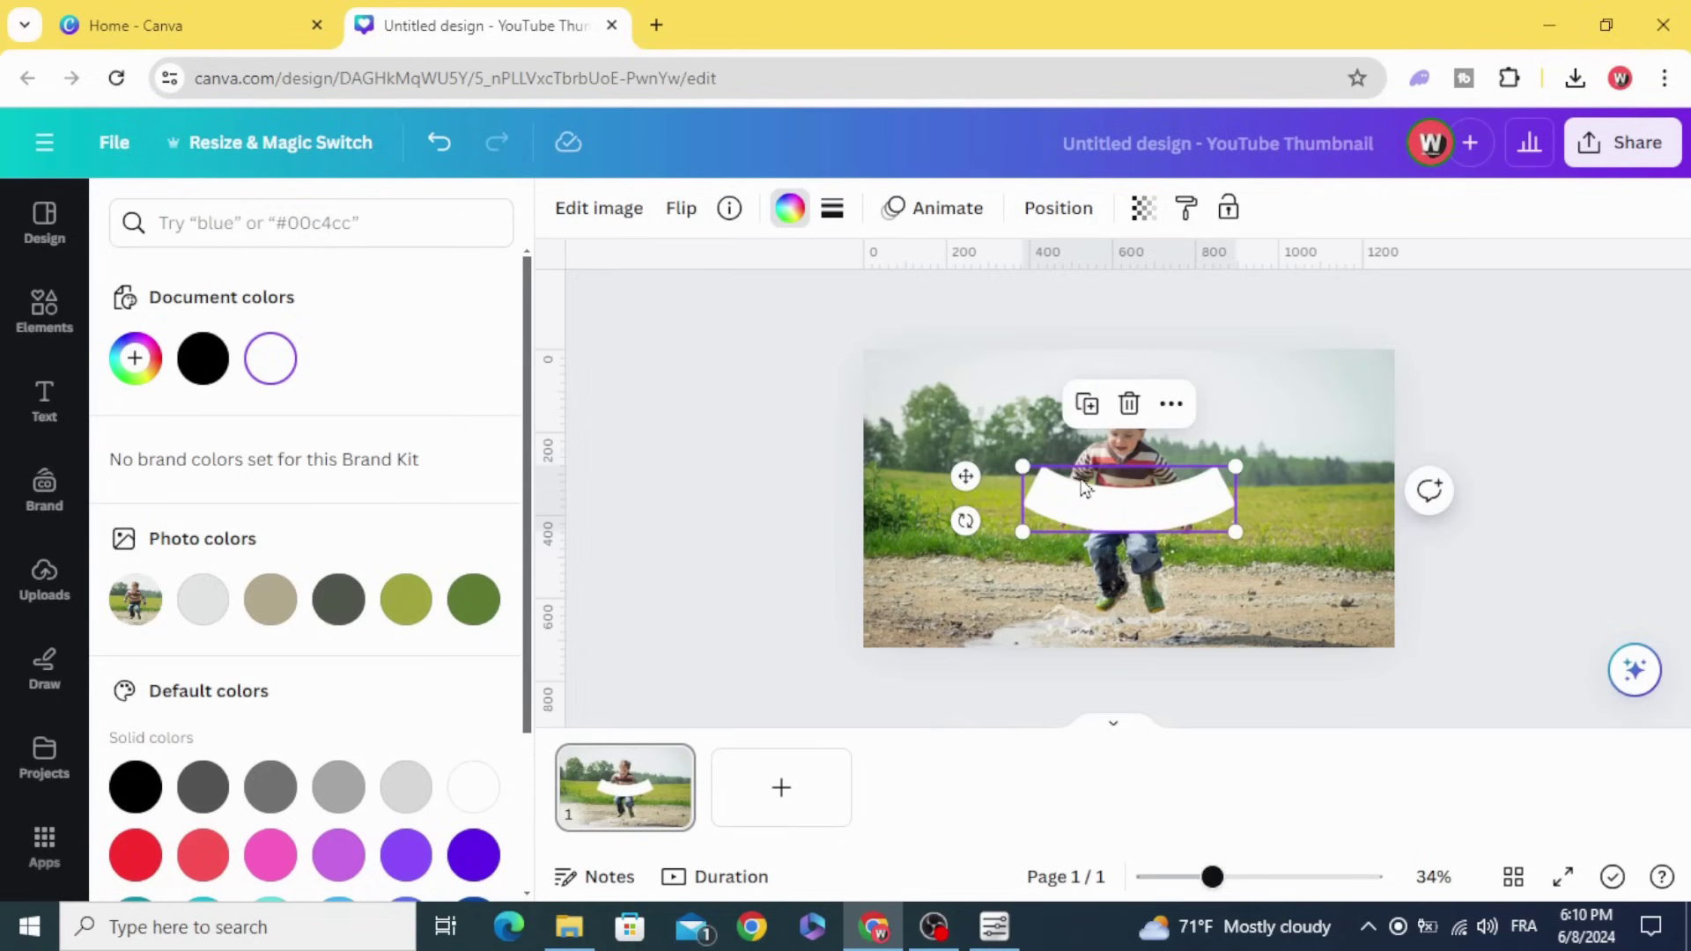
pyautogui.moveTo(1073, 476); pyautogui.dragTo(992, 388)
pyautogui.moveTo(1155, 447); pyautogui.dragTo(1282, 488)
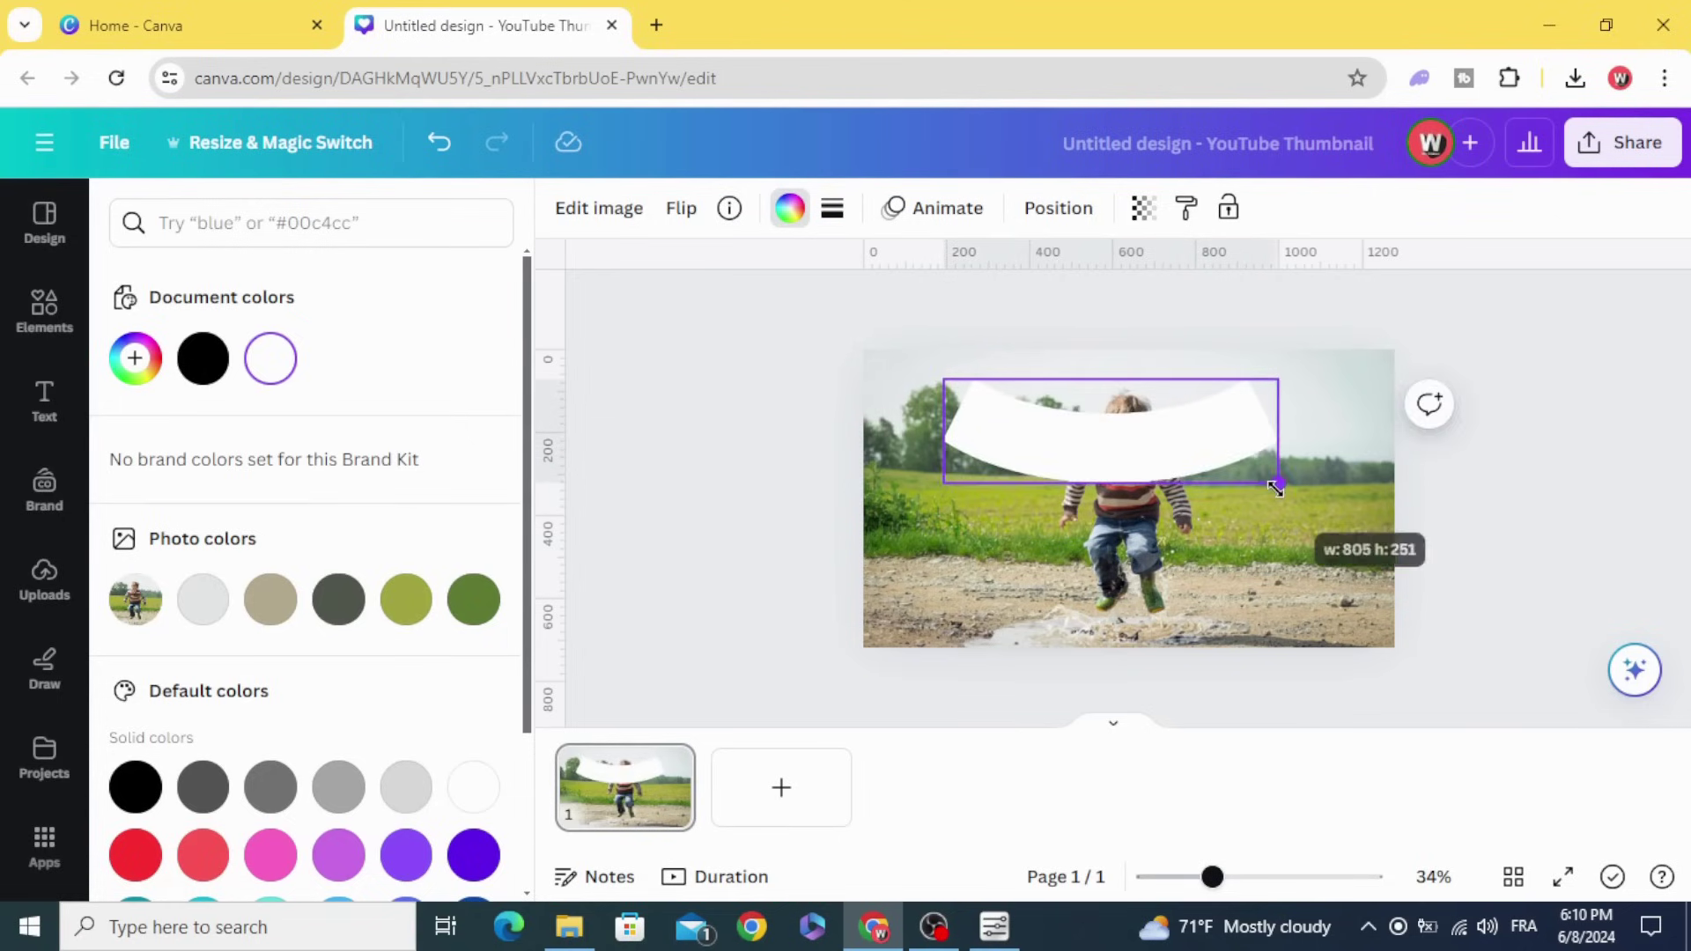
pyautogui.moveTo(1114, 427)
pyautogui.mouseDown()
pyautogui.moveTo(1147, 425)
pyautogui.moveTo(1133, 409)
pyautogui.mouseUp()
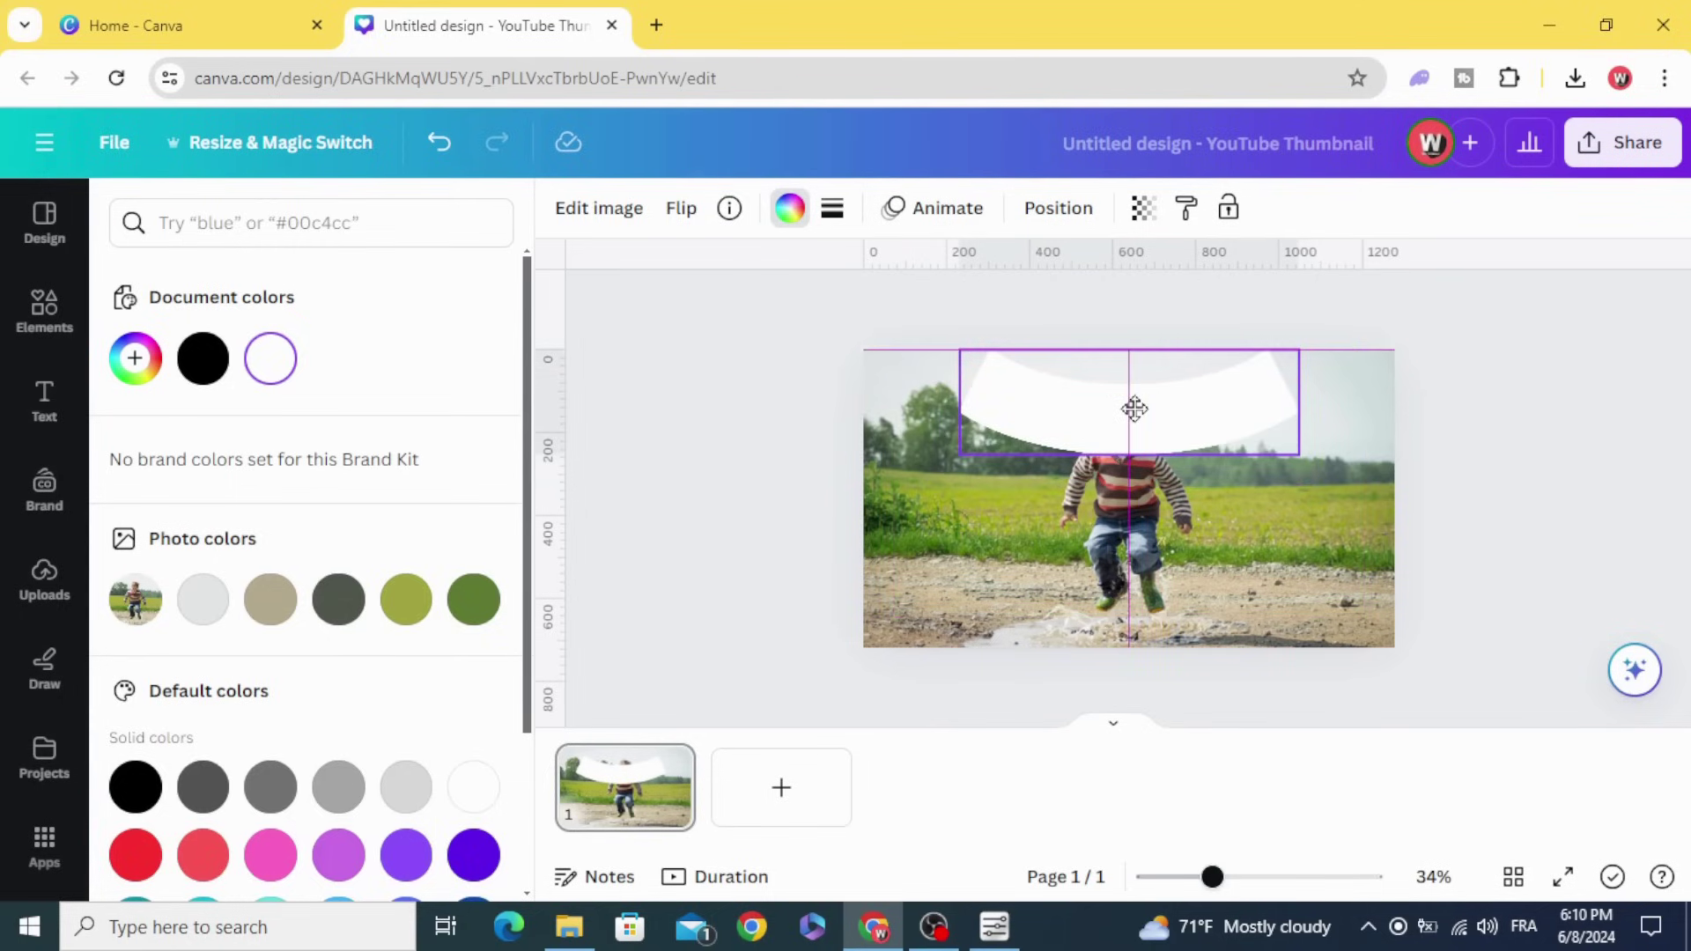
# Duplicate the white curve, enlarge it past the page edges, and lower it over the bottom.
pyautogui.click(1083, 287)
pyautogui.moveTo(1117, 383)
pyautogui.mouseDown()
pyautogui.moveTo(1101, 489)
pyautogui.moveTo(986, 517)
pyautogui.mouseUp()
pyautogui.moveTo(1197, 561)
pyautogui.mouseDown()
pyautogui.moveTo(1589, 758)
pyautogui.moveTo(1635, 740)
pyautogui.mouseUp()
pyautogui.moveTo(811, 456); pyautogui.dragTo(568, 381)
pyautogui.moveTo(1638, 379); pyautogui.dragTo(1662, 370)
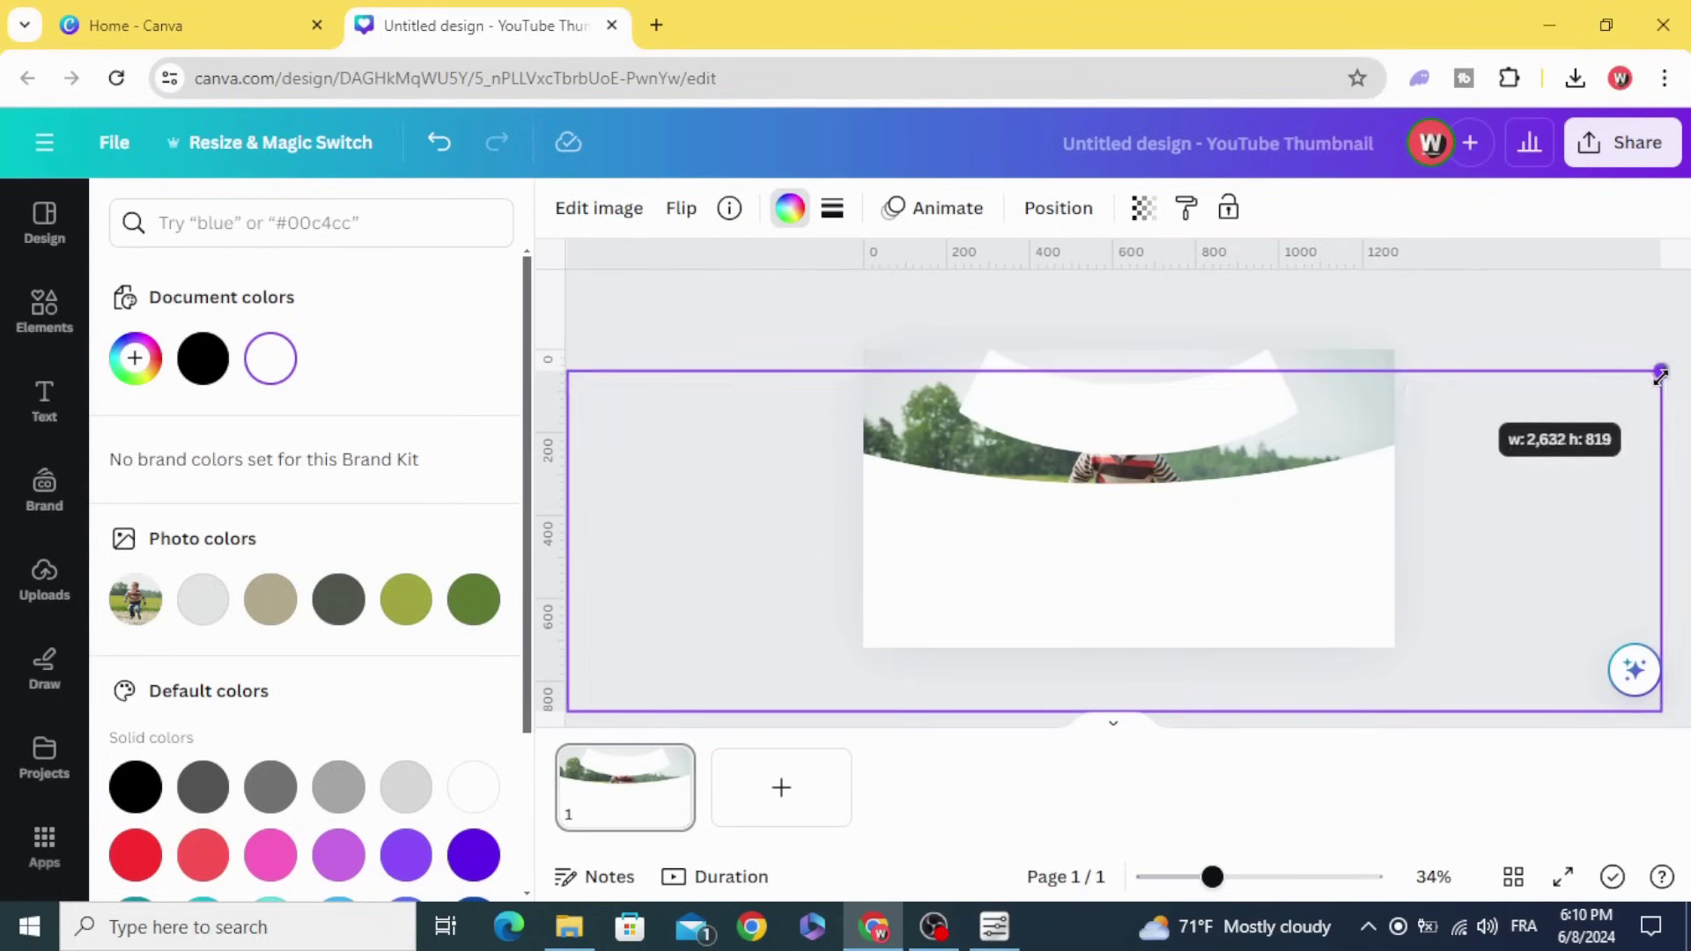
pyautogui.moveTo(1205, 574); pyautogui.dragTo(1205, 648)
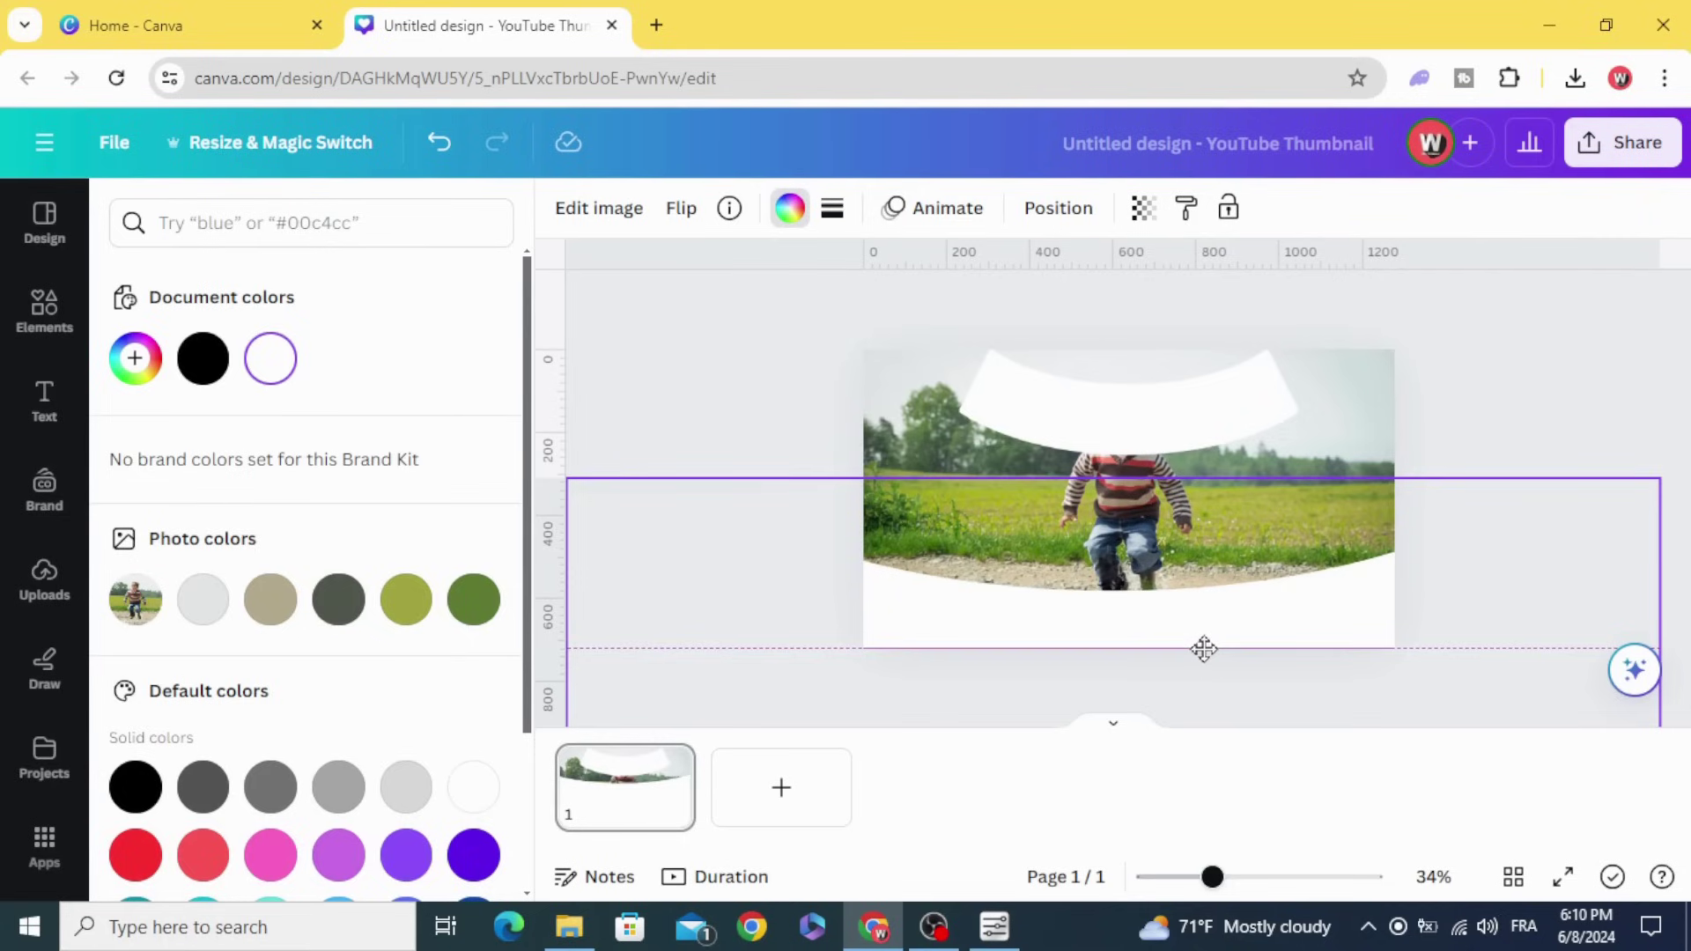
# Duplicate the top curve, shrink it, and rotate it upright along the photo's left edge.
pyautogui.click(1000, 416)
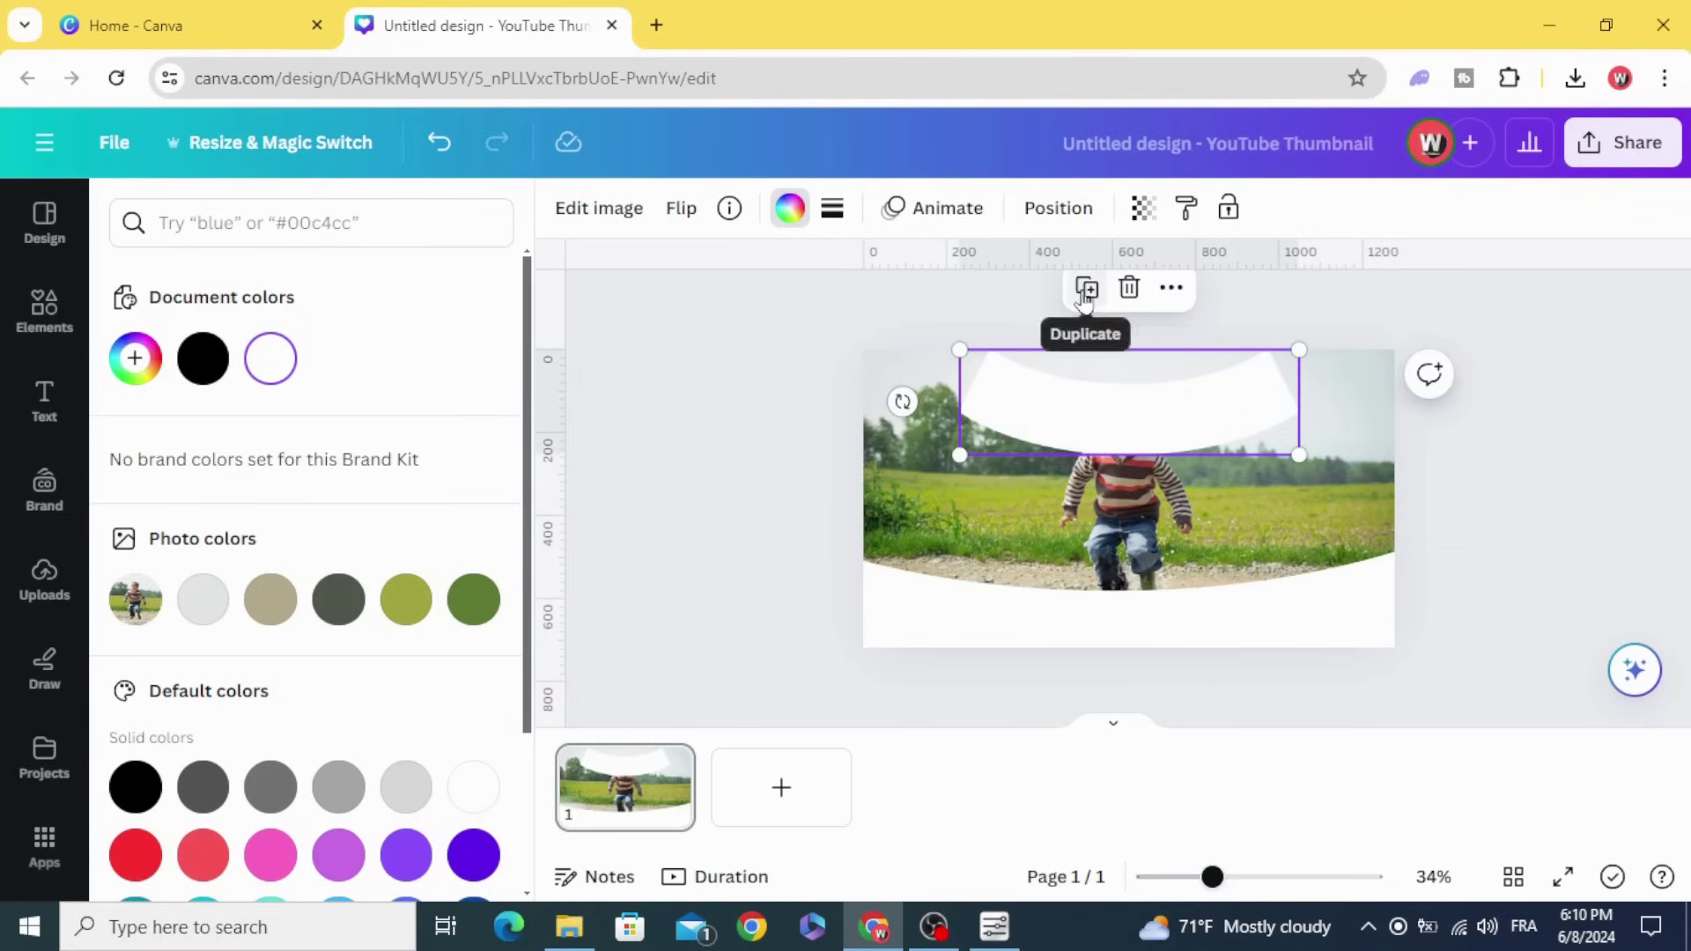
pyautogui.click(1086, 288)
pyautogui.moveTo(1096, 416); pyautogui.dragTo(1003, 513)
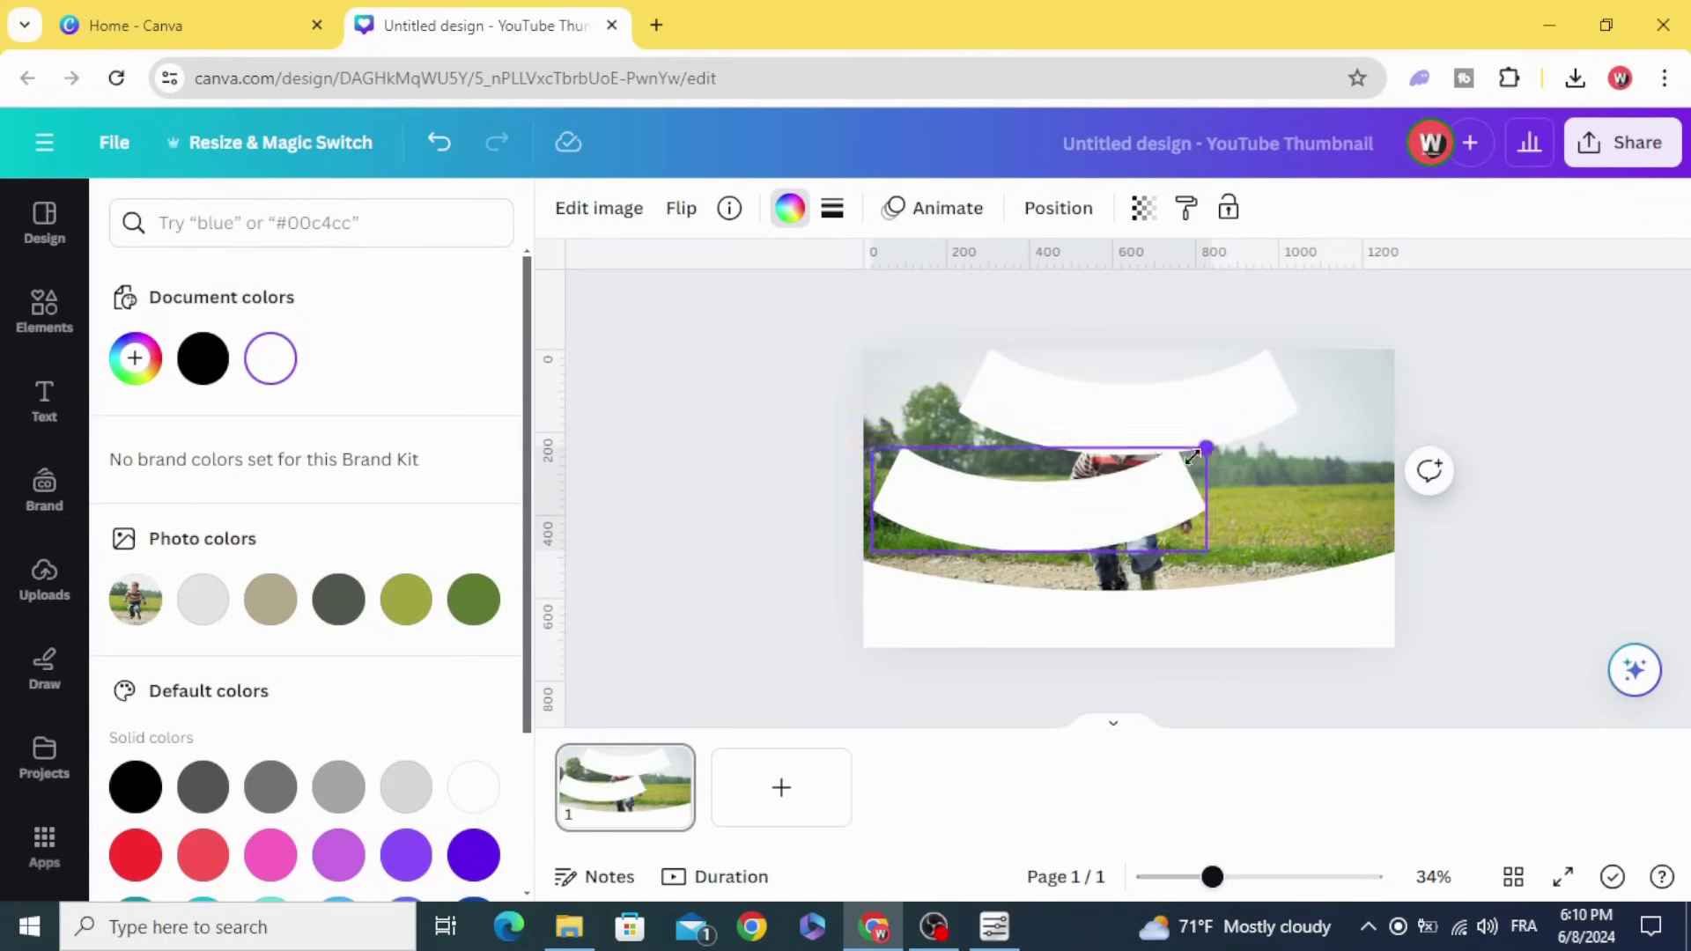
pyautogui.moveTo(1193, 453); pyautogui.dragTo(1086, 462)
pyautogui.moveTo(992, 521)
pyautogui.mouseDown()
pyautogui.moveTo(875, 546)
pyautogui.moveTo(952, 599)
pyautogui.mouseUp()
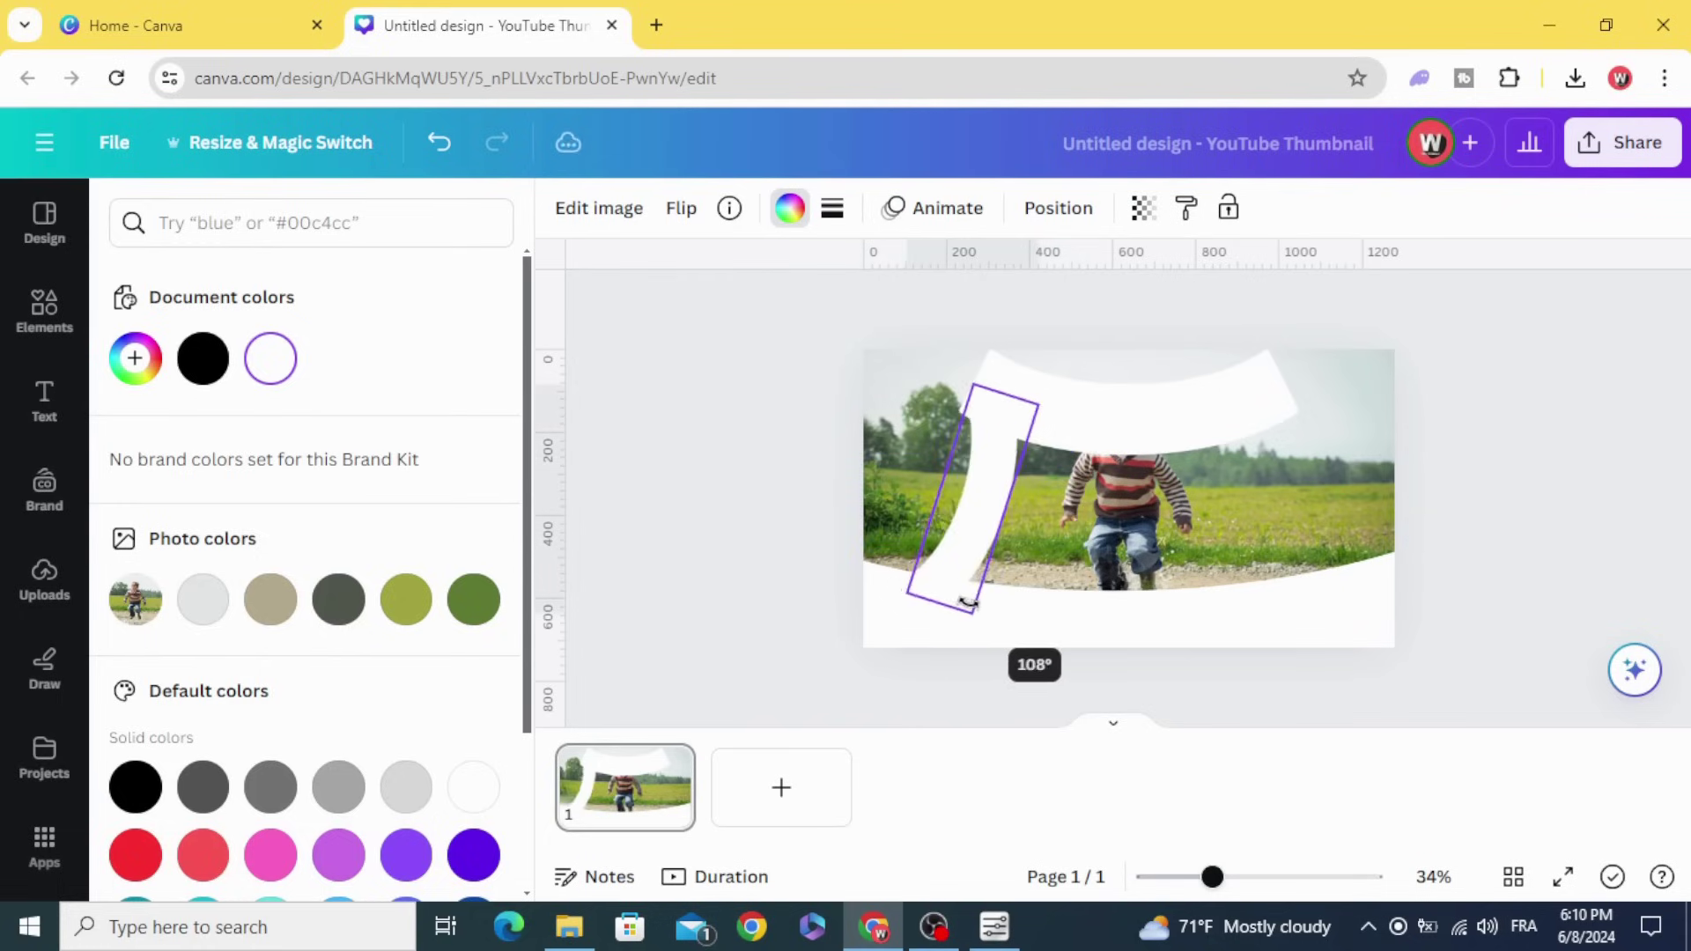
pyautogui.moveTo(953, 599); pyautogui.dragTo(943, 524)
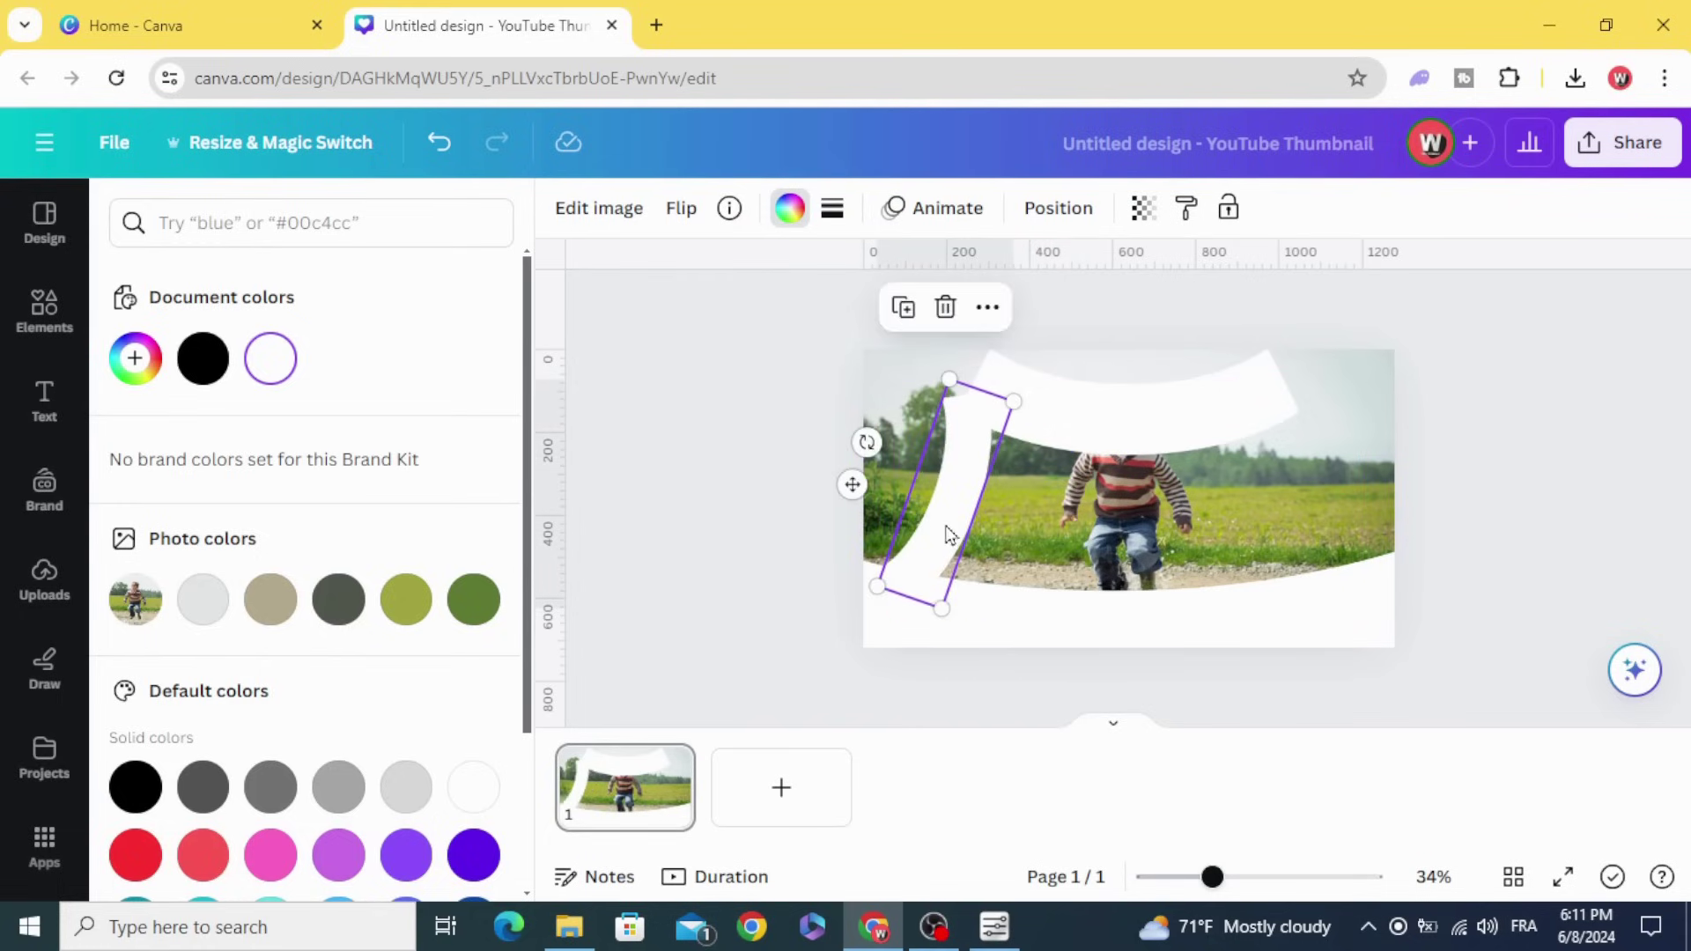
# Duplicate the left curve, rotate it to mirror, and place it along the right edge.
pyautogui.click(903, 309)
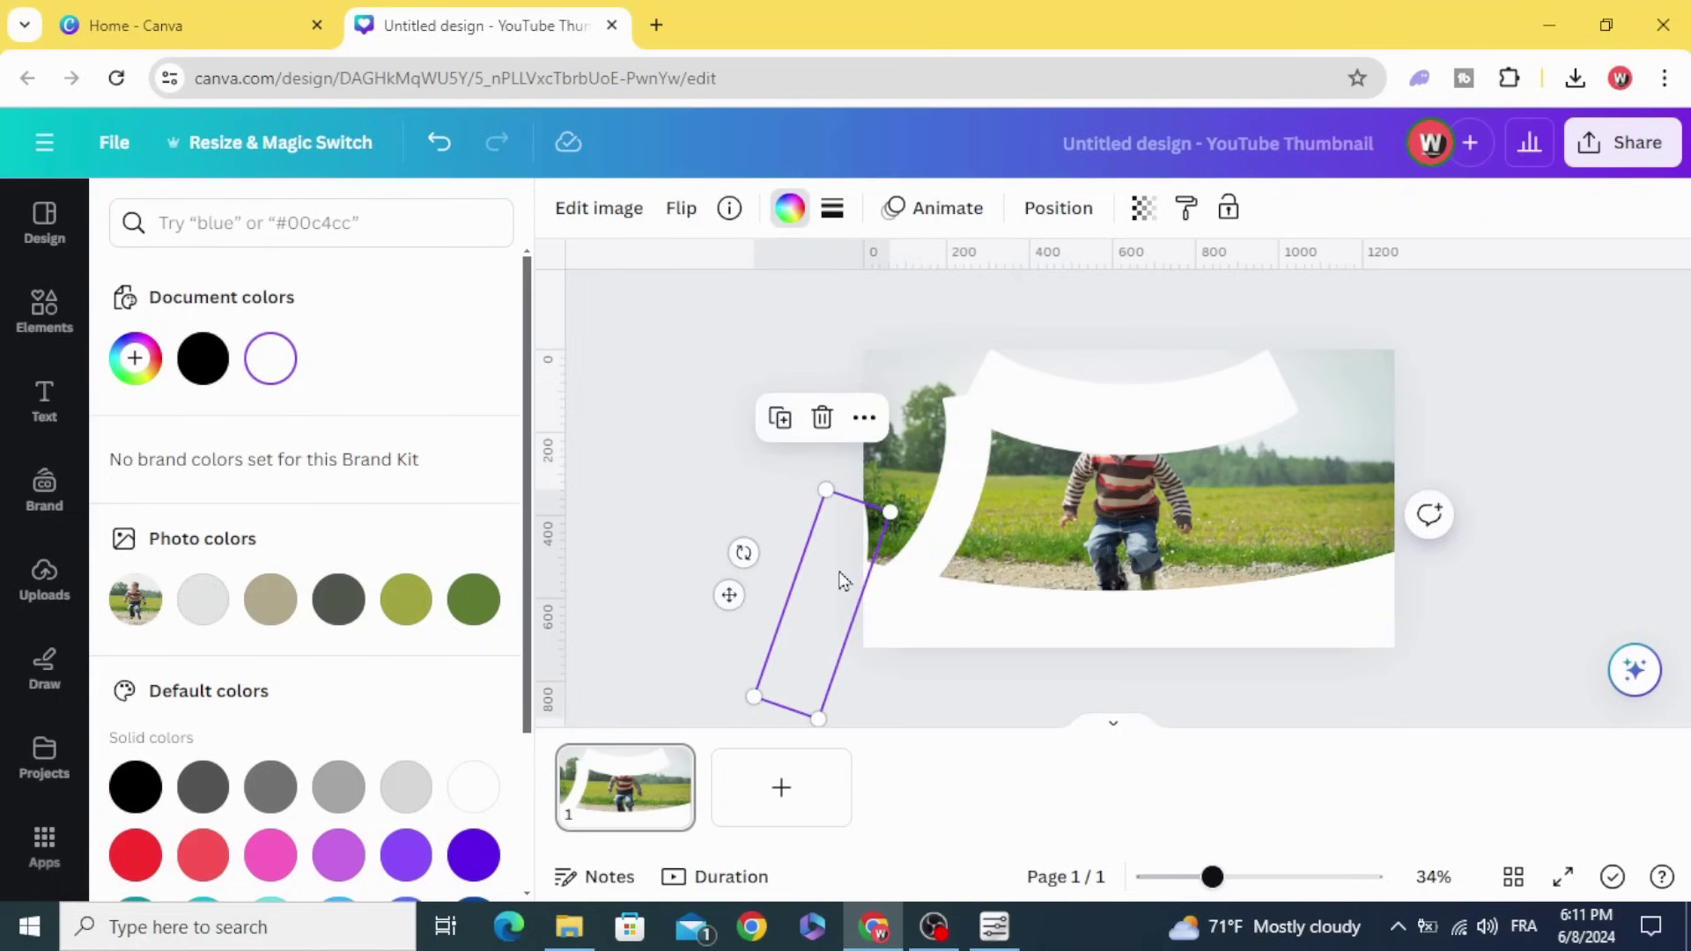
pyautogui.moveTo(838, 492); pyautogui.dragTo(1196, 451)
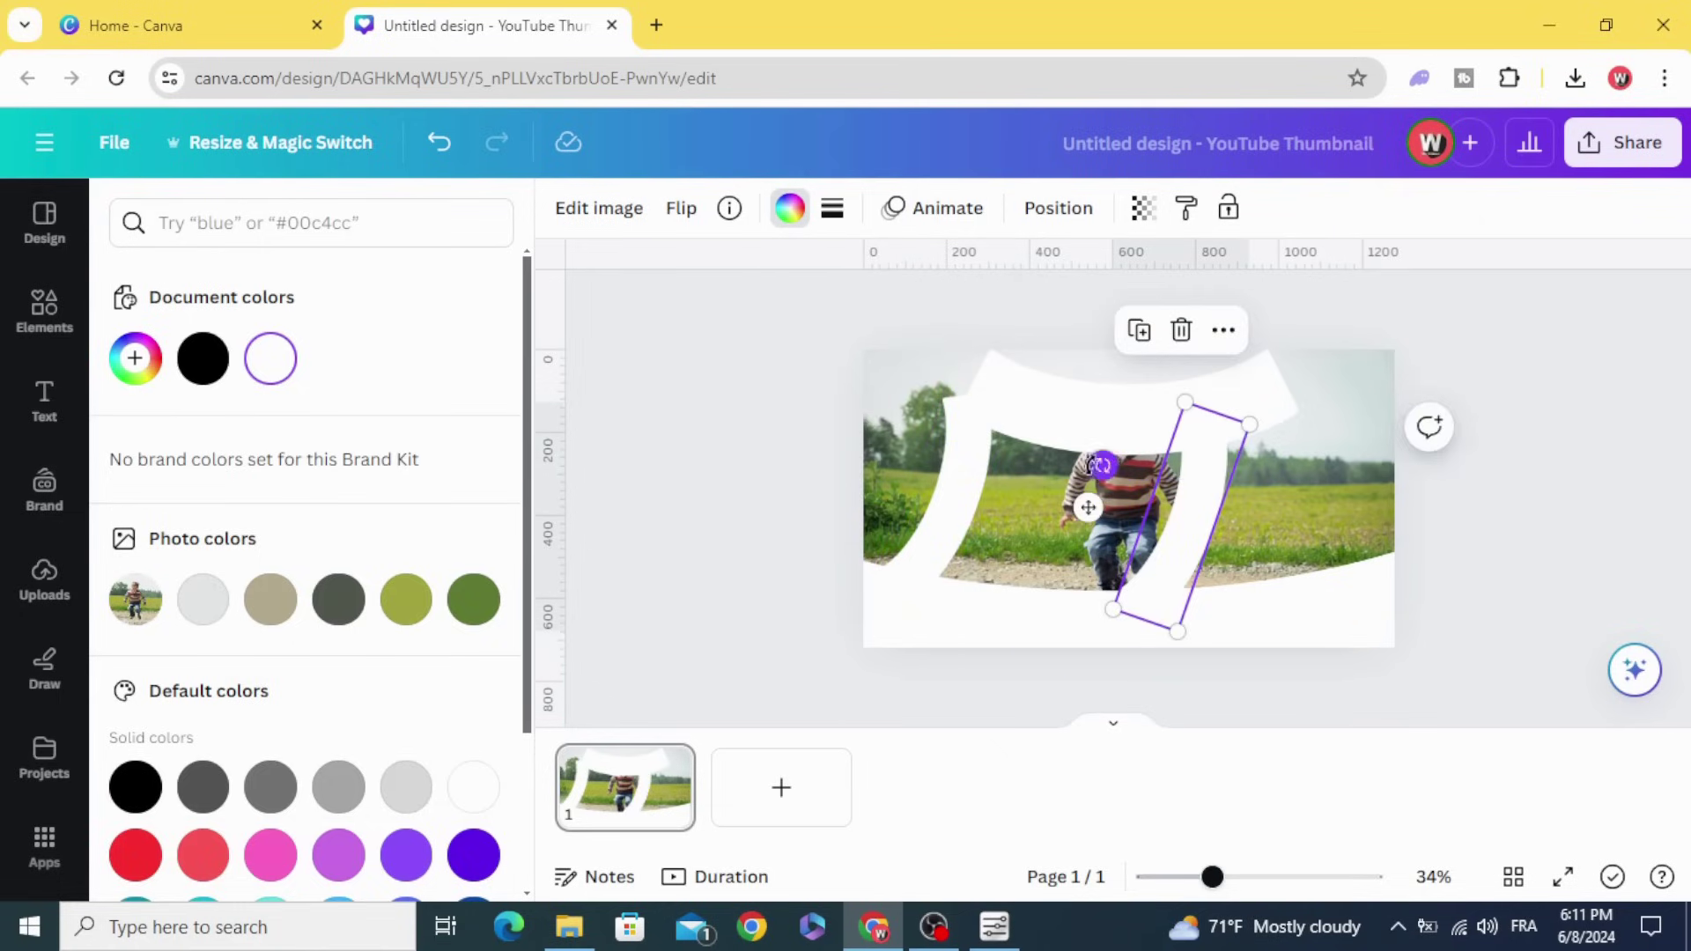
pyautogui.moveTo(1087, 503)
pyautogui.mouseDown()
pyautogui.moveTo(1288, 461)
pyautogui.moveTo(1296, 479)
pyautogui.mouseUp()
pyautogui.moveTo(1177, 547); pyautogui.dragTo(1304, 520)
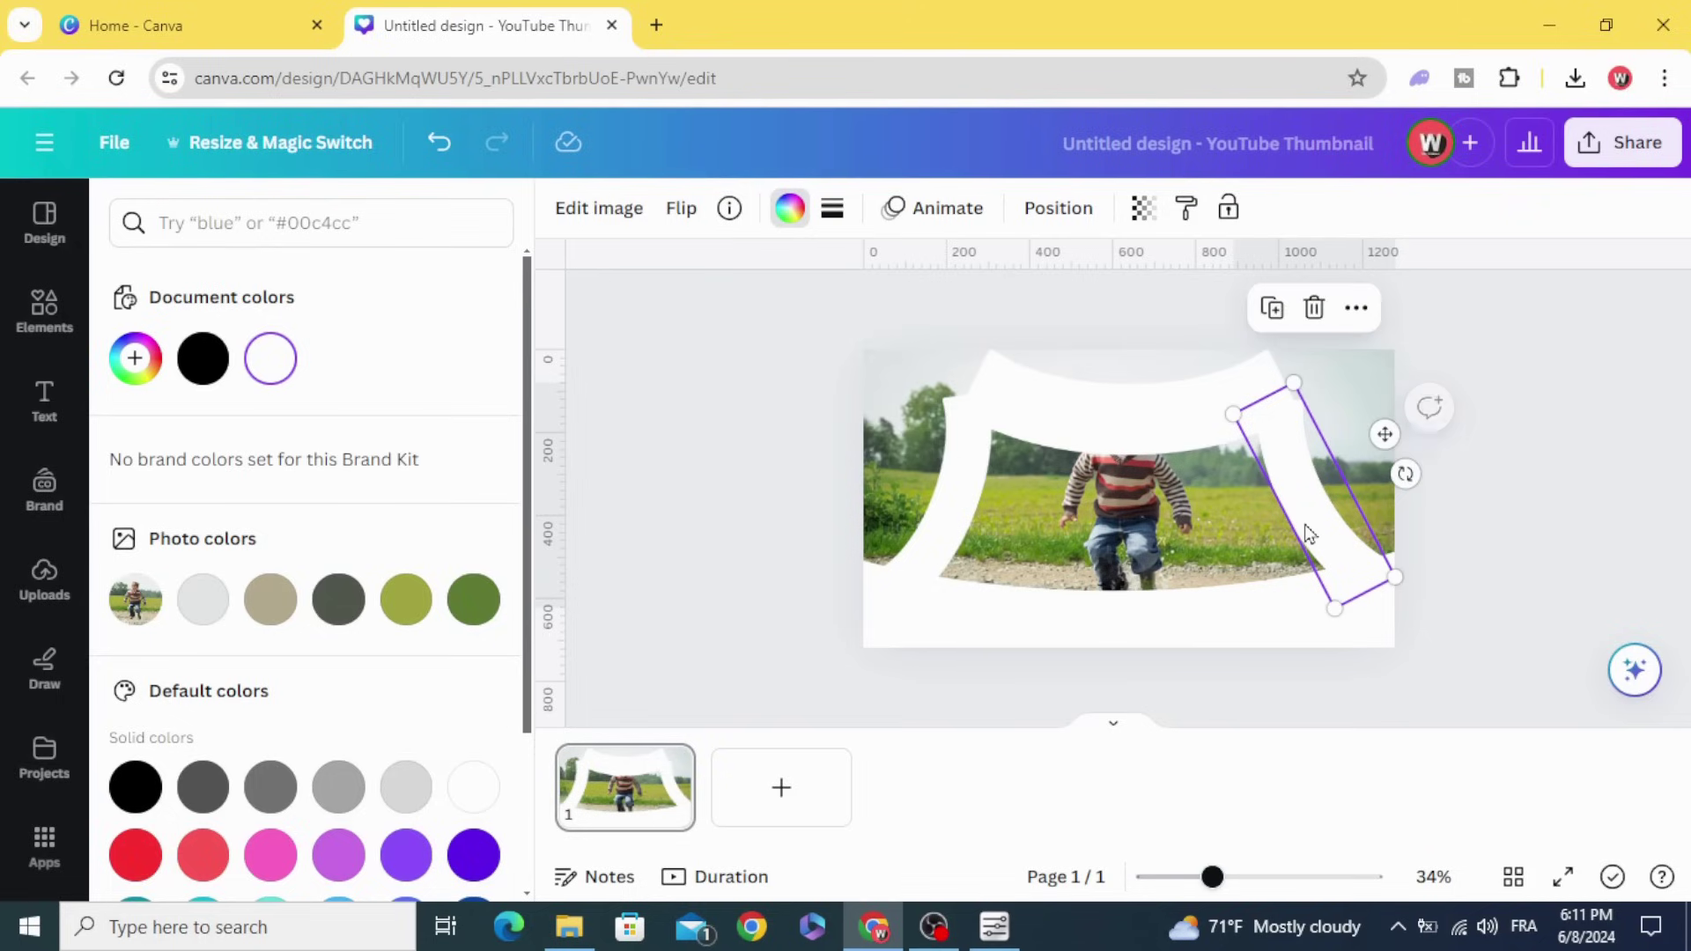
pyautogui.moveTo(1315, 532); pyautogui.dragTo(1316, 520)
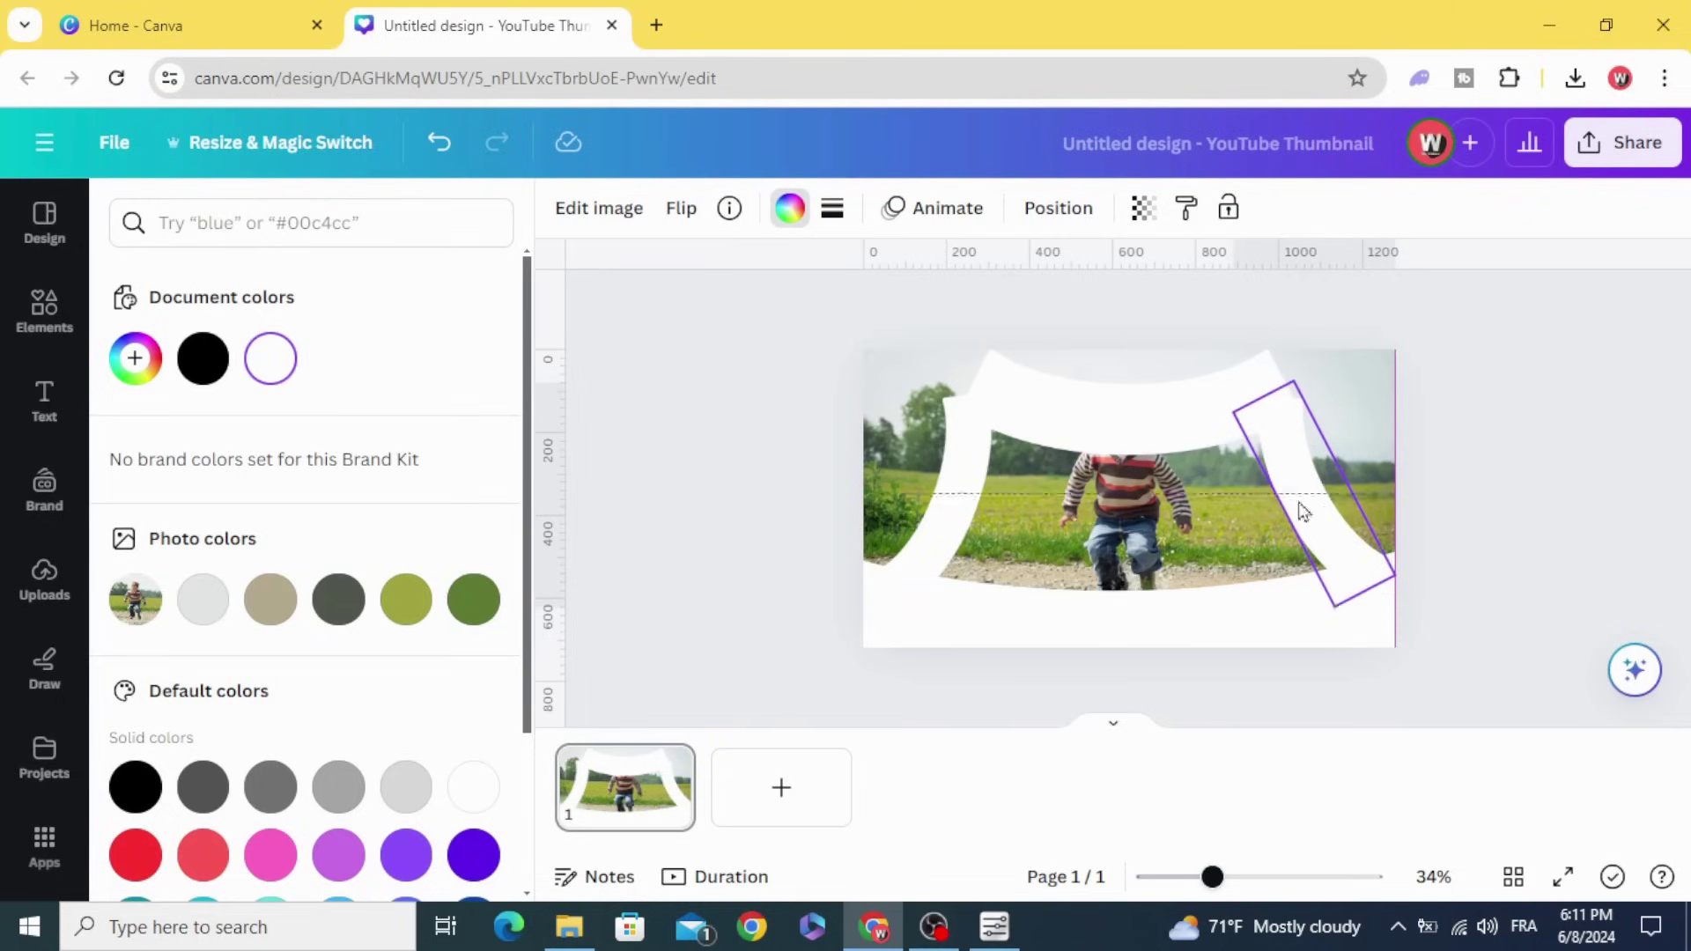
# Fine-tune the positions of the left and right side curves.
pyautogui.click(912, 490)
pyautogui.moveTo(906, 483); pyautogui.dragTo(916, 491)
pyautogui.click(1321, 477)
pyautogui.moveTo(1292, 507); pyautogui.dragTo(1301, 511)
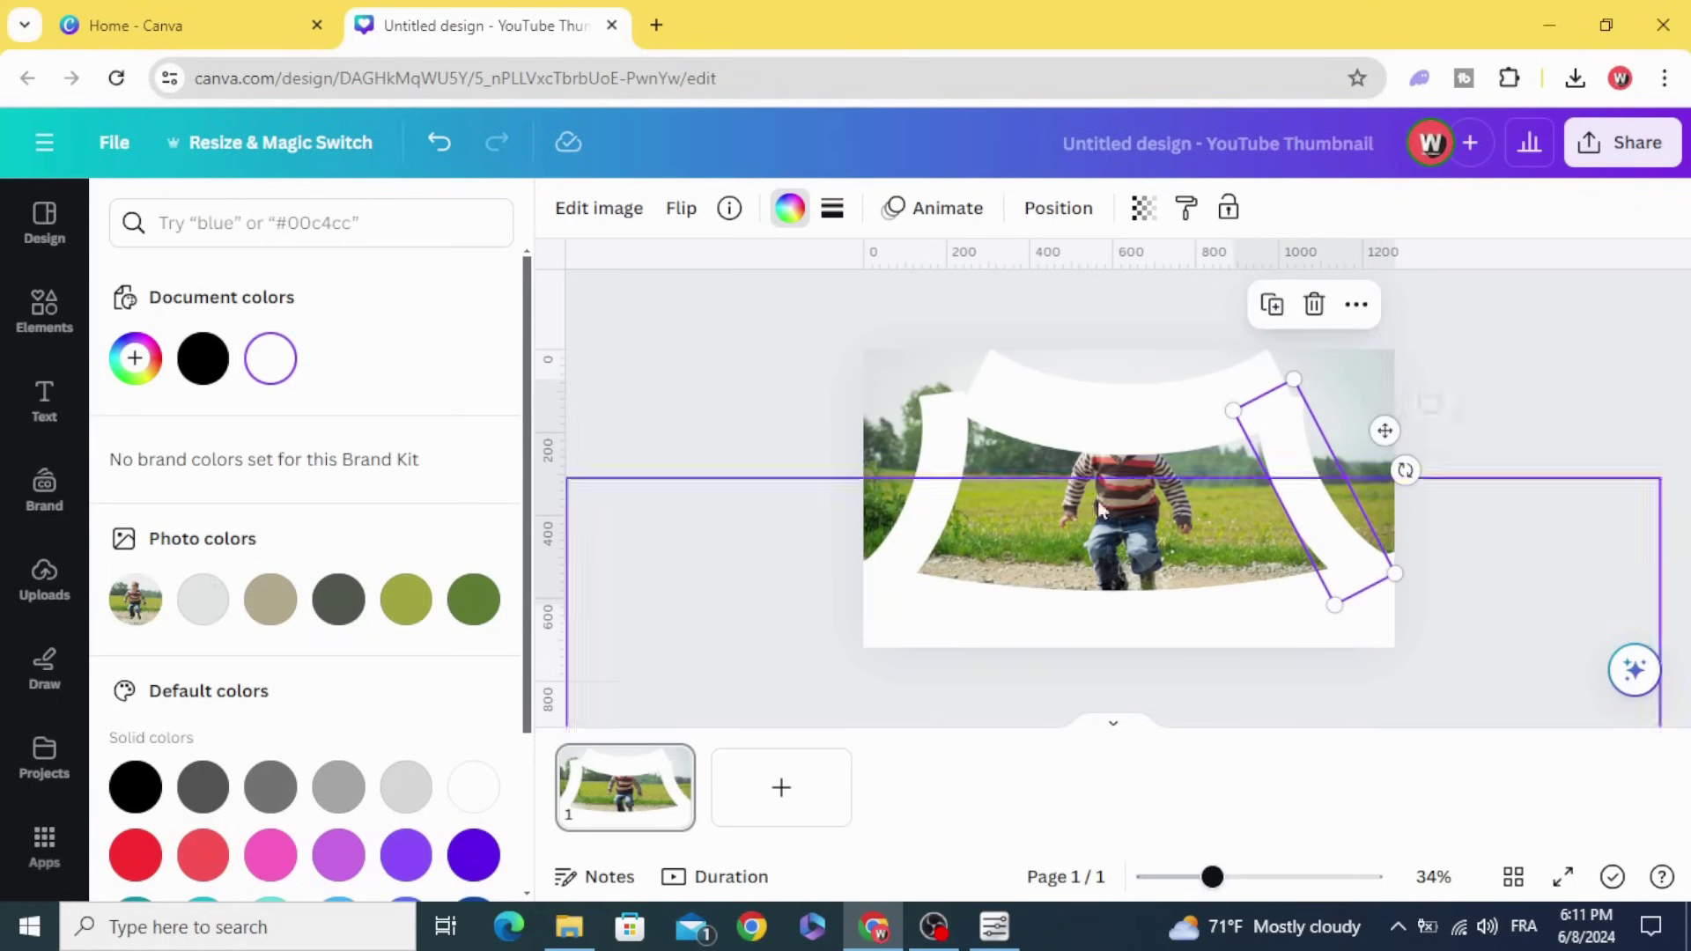
pyautogui.click(44, 311)
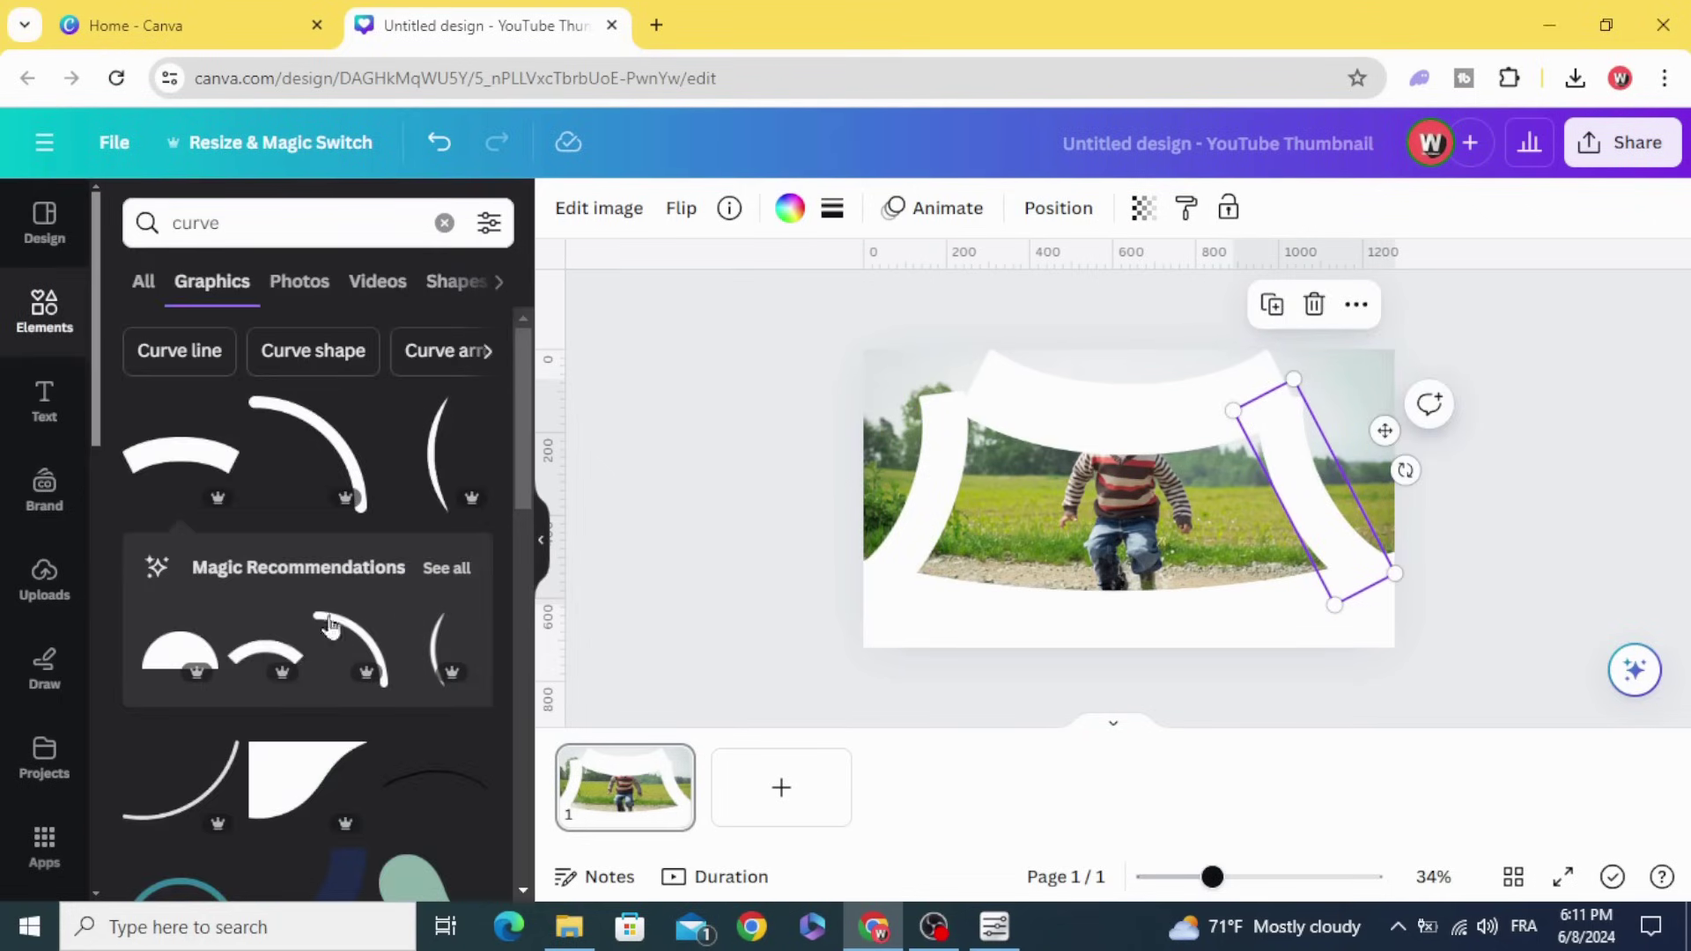
# Choose the Draw tool's white highlighter pen and adjust its colour, weight and transparency.
pyautogui.click(50, 673)
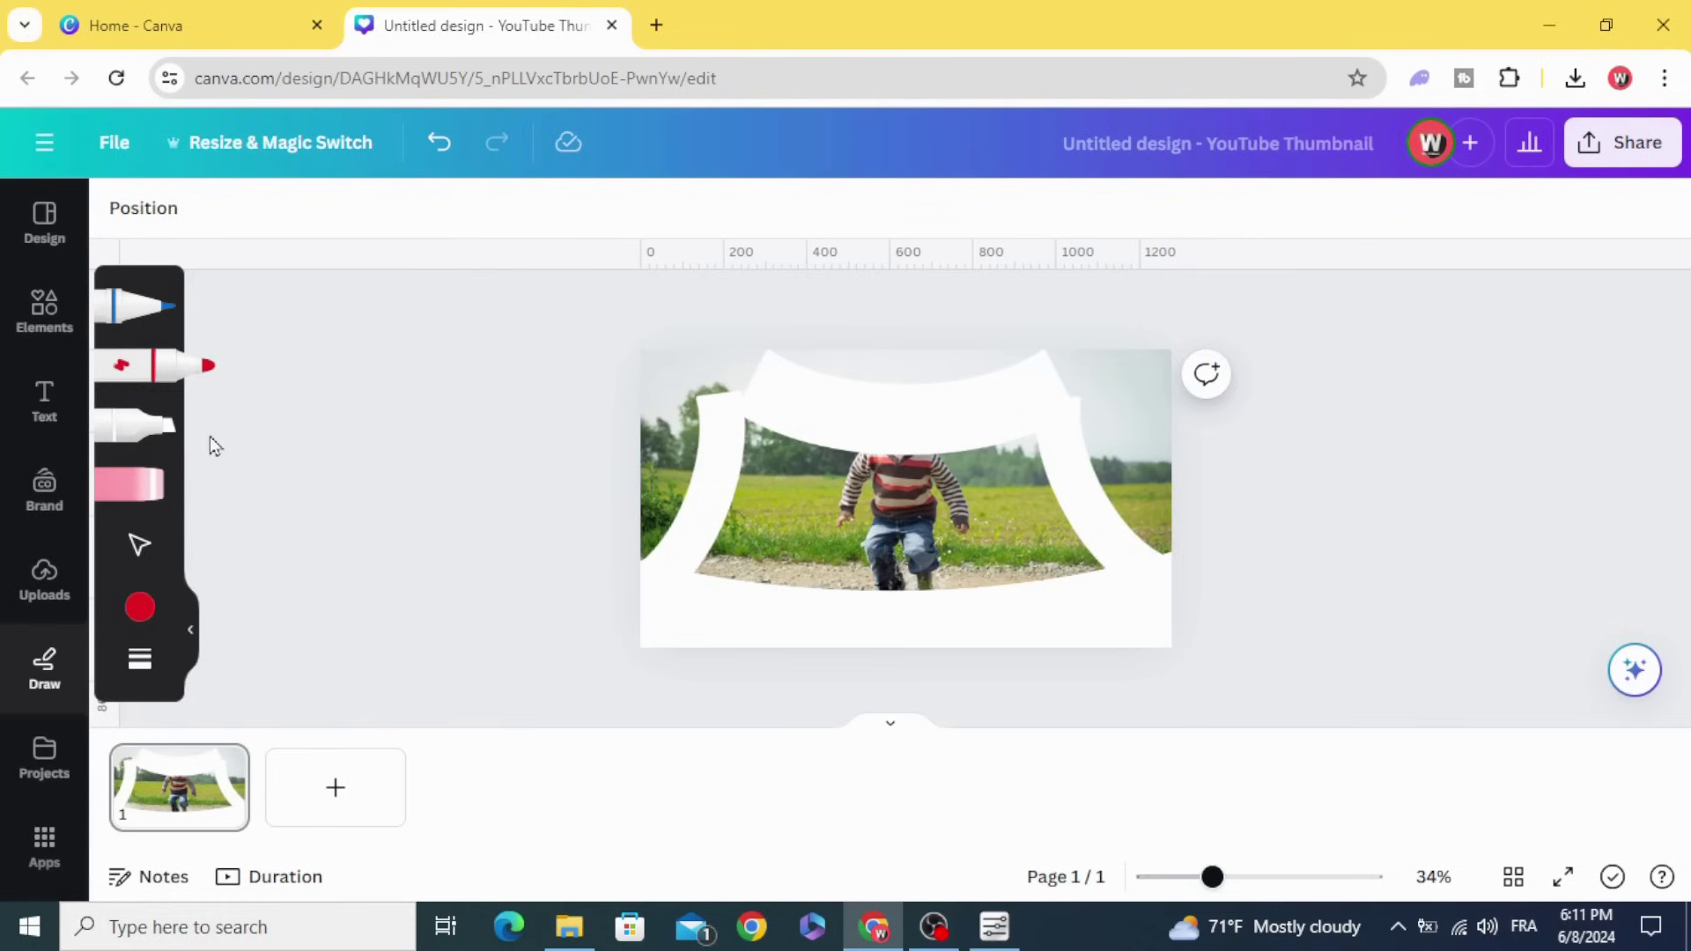
pyautogui.click(174, 426)
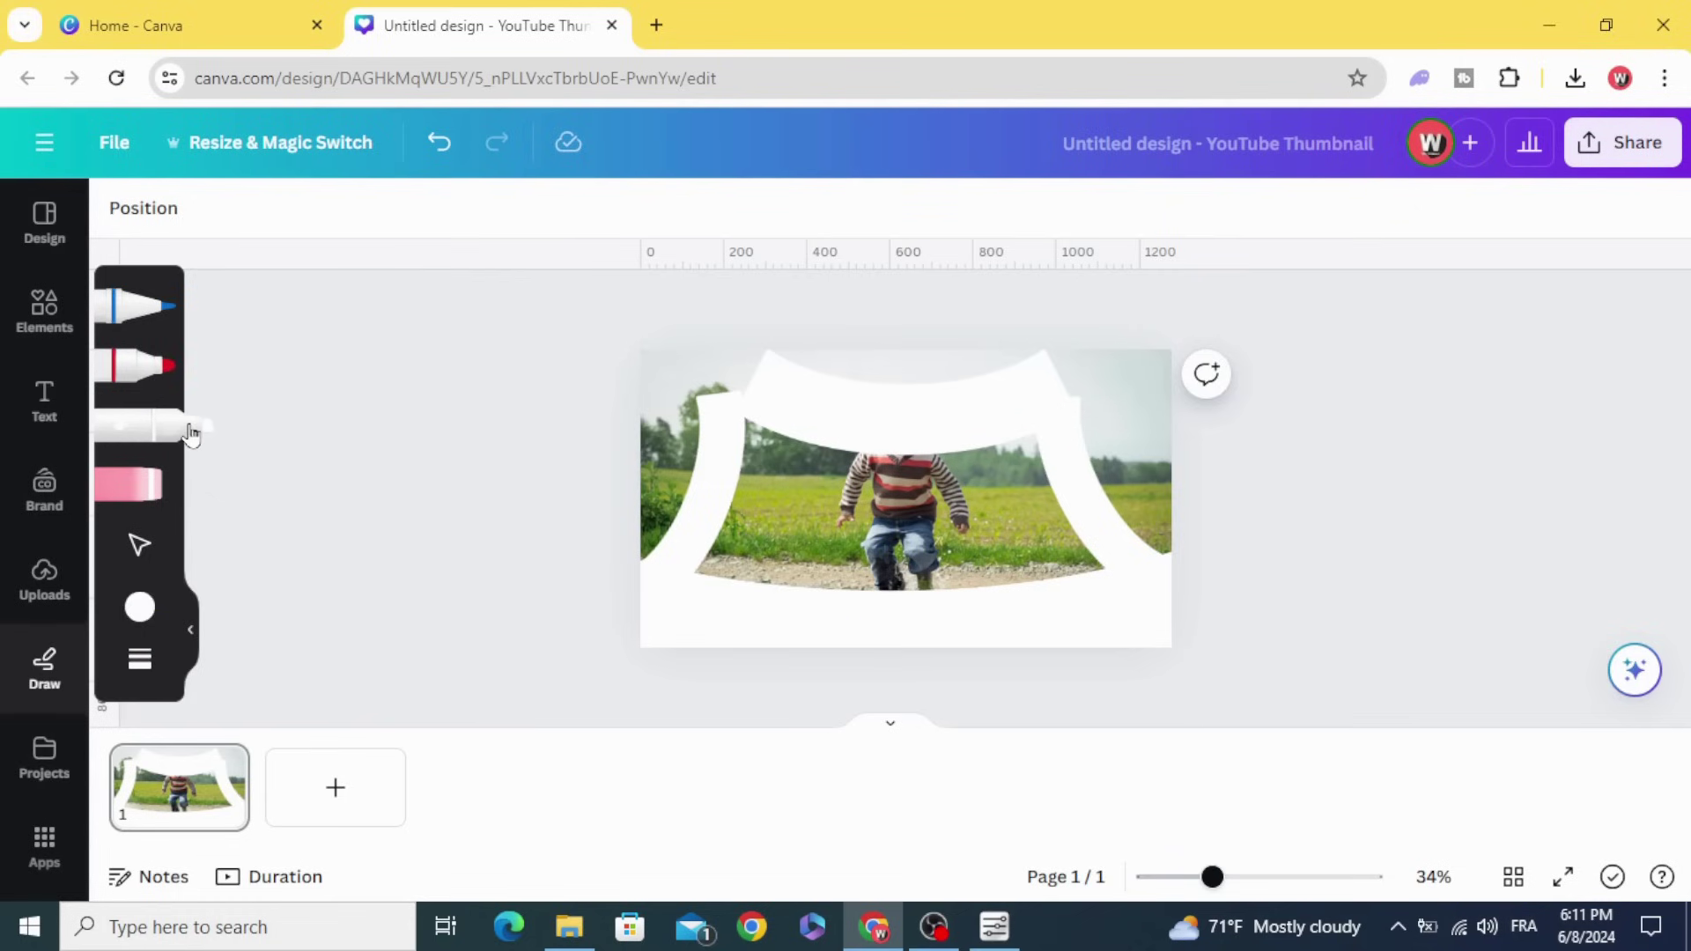
pyautogui.click(142, 607)
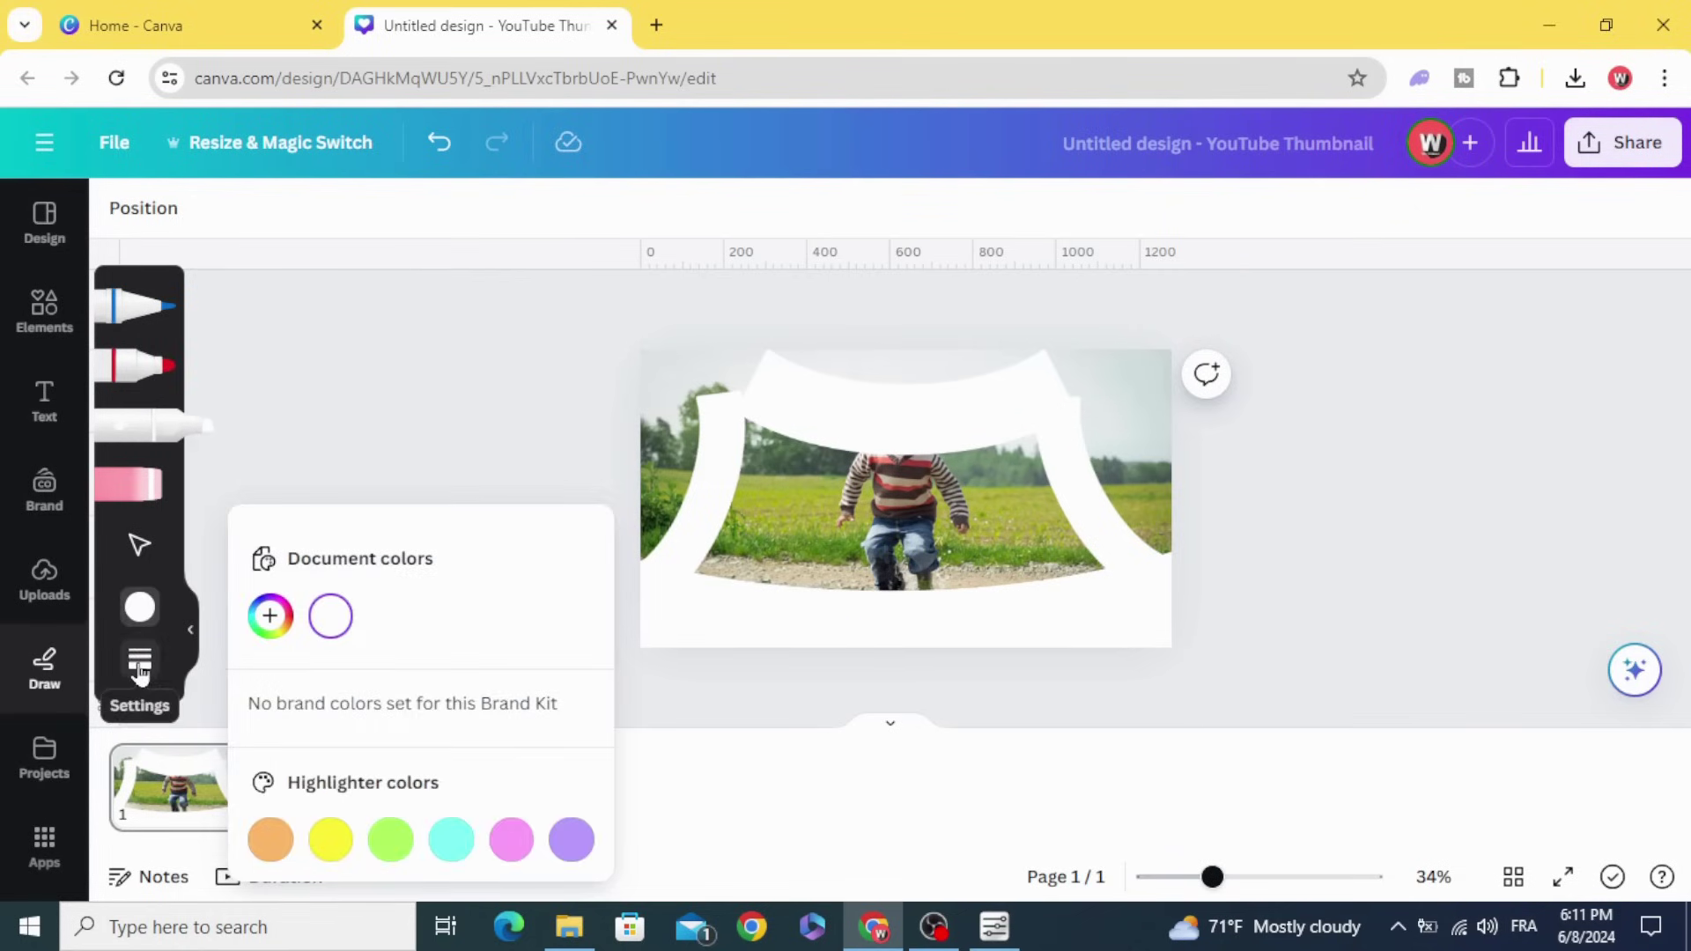
pyautogui.click(141, 664)
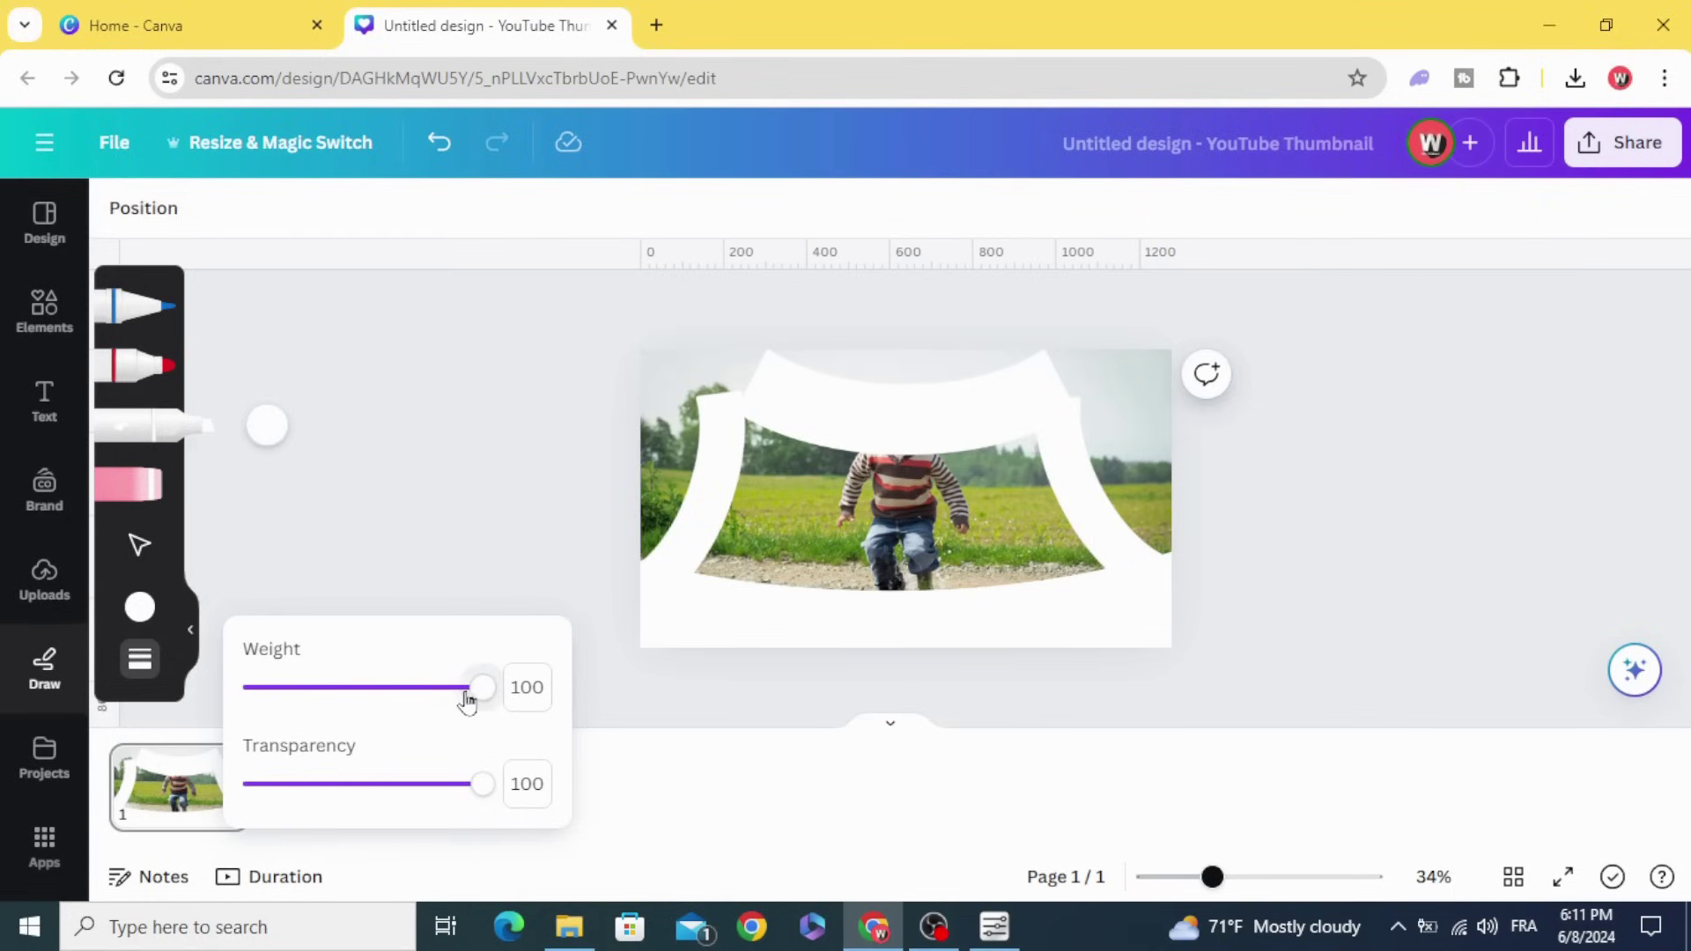
# Paint white over the leftover photo along the left, top and right edges.
pyautogui.moveTo(672, 492); pyautogui.dragTo(688, 347)
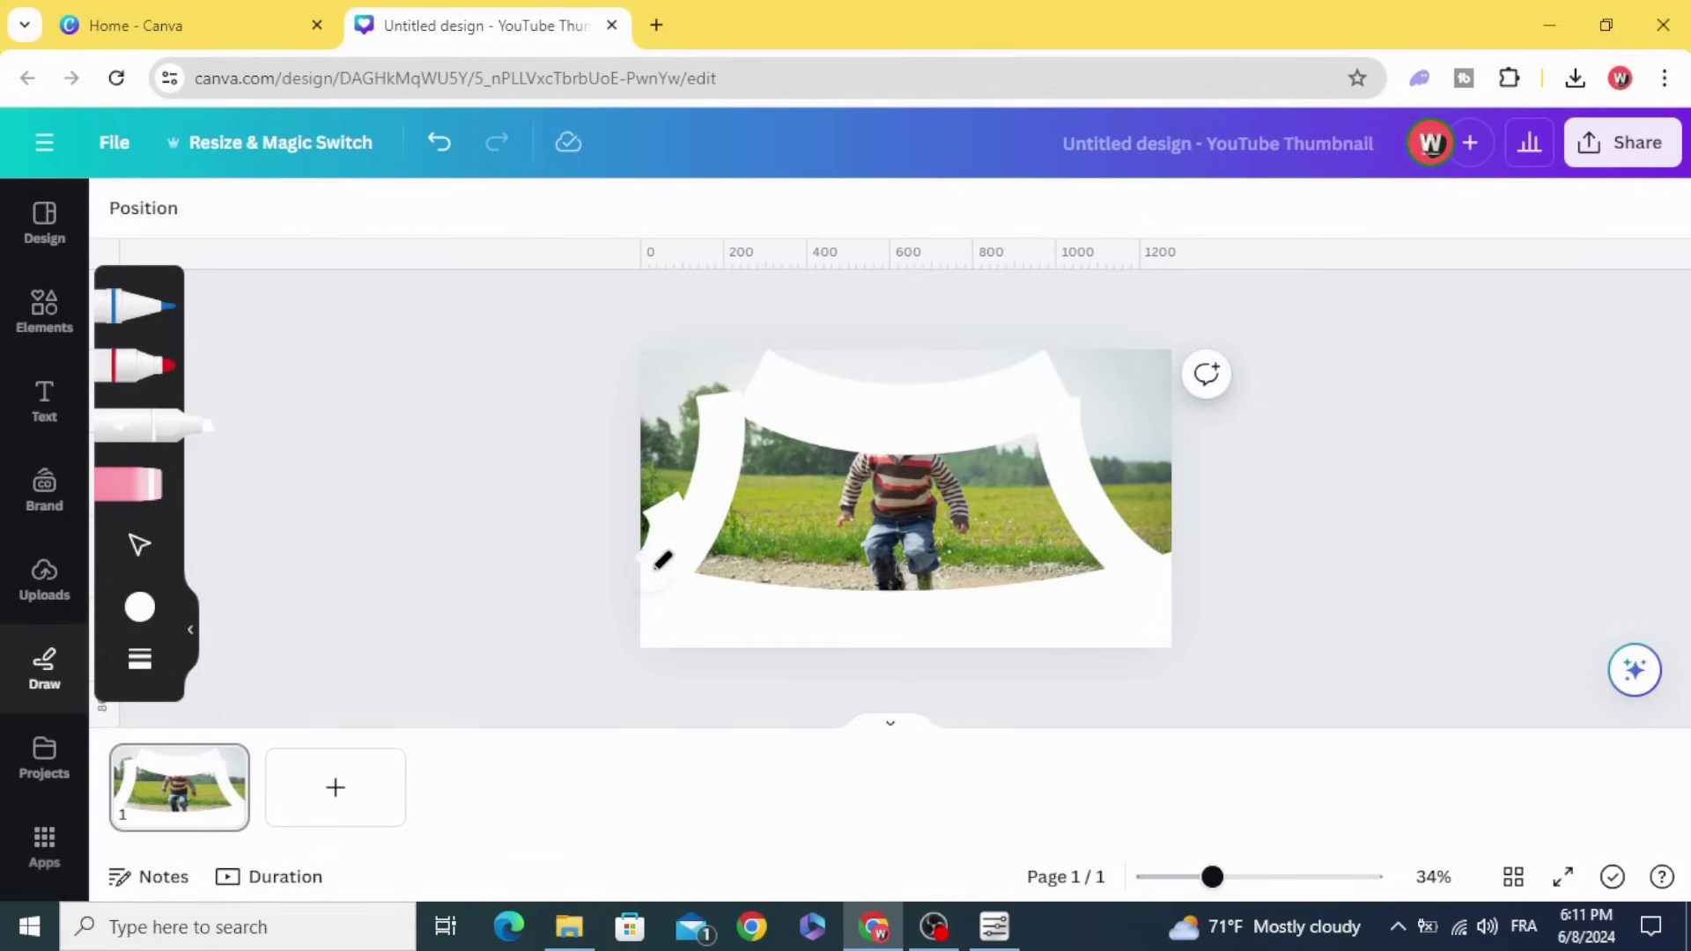
pyautogui.moveTo(685, 474); pyautogui.dragTo(653, 347)
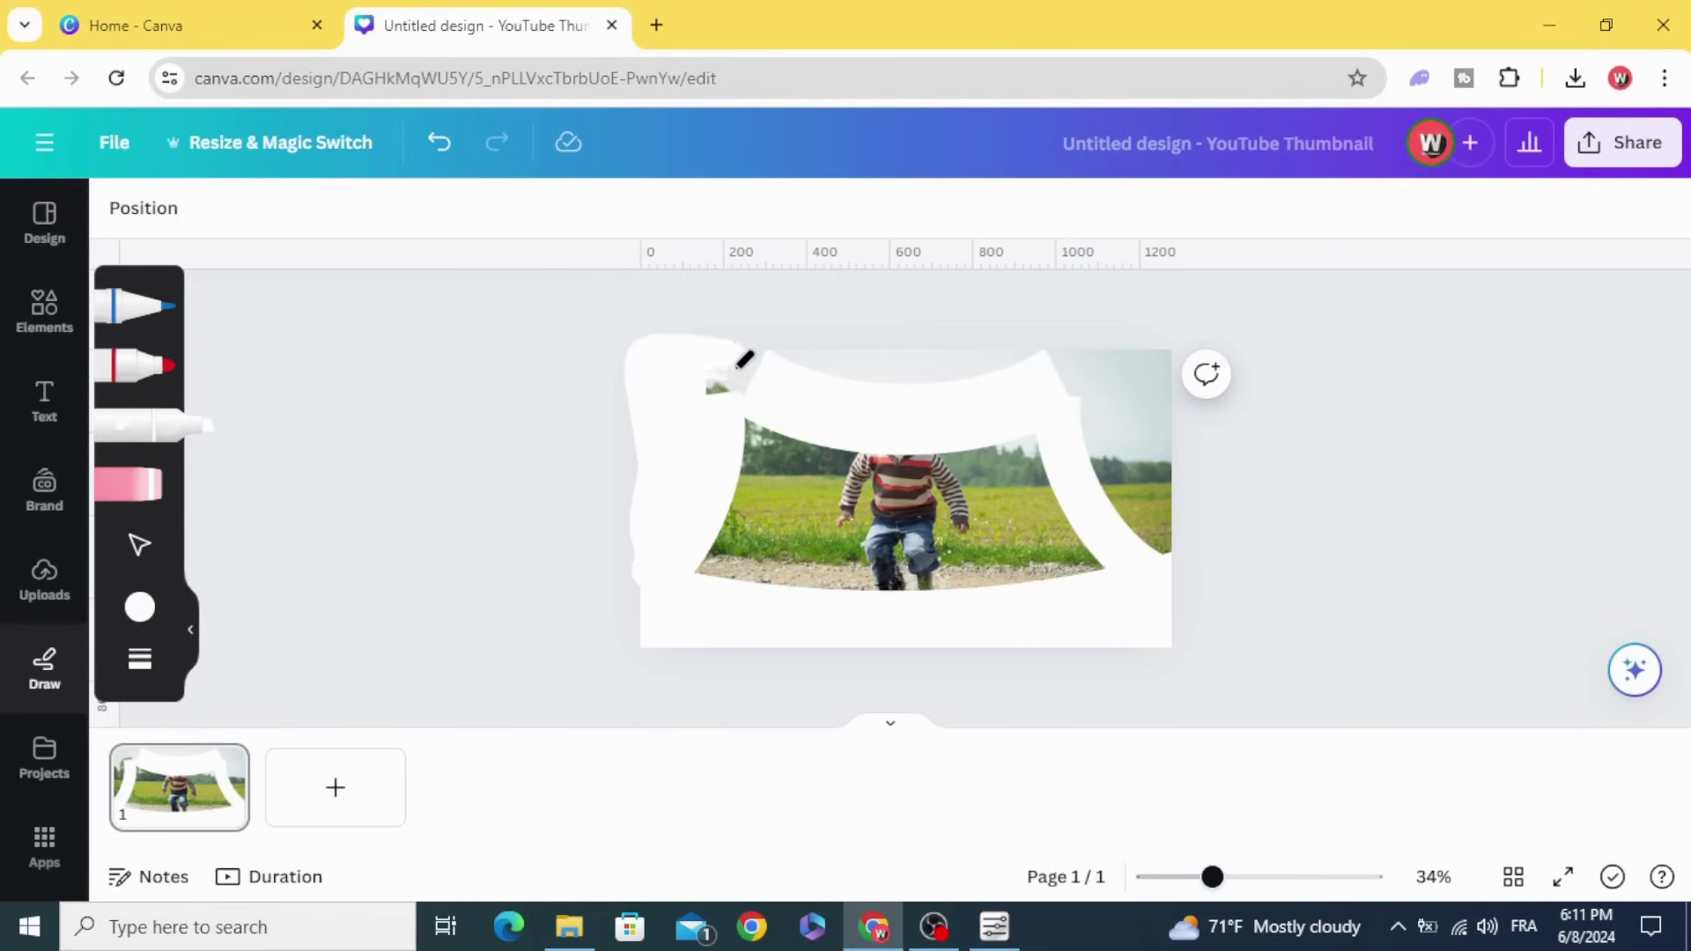
pyautogui.moveTo(772, 357); pyautogui.dragTo(1194, 348)
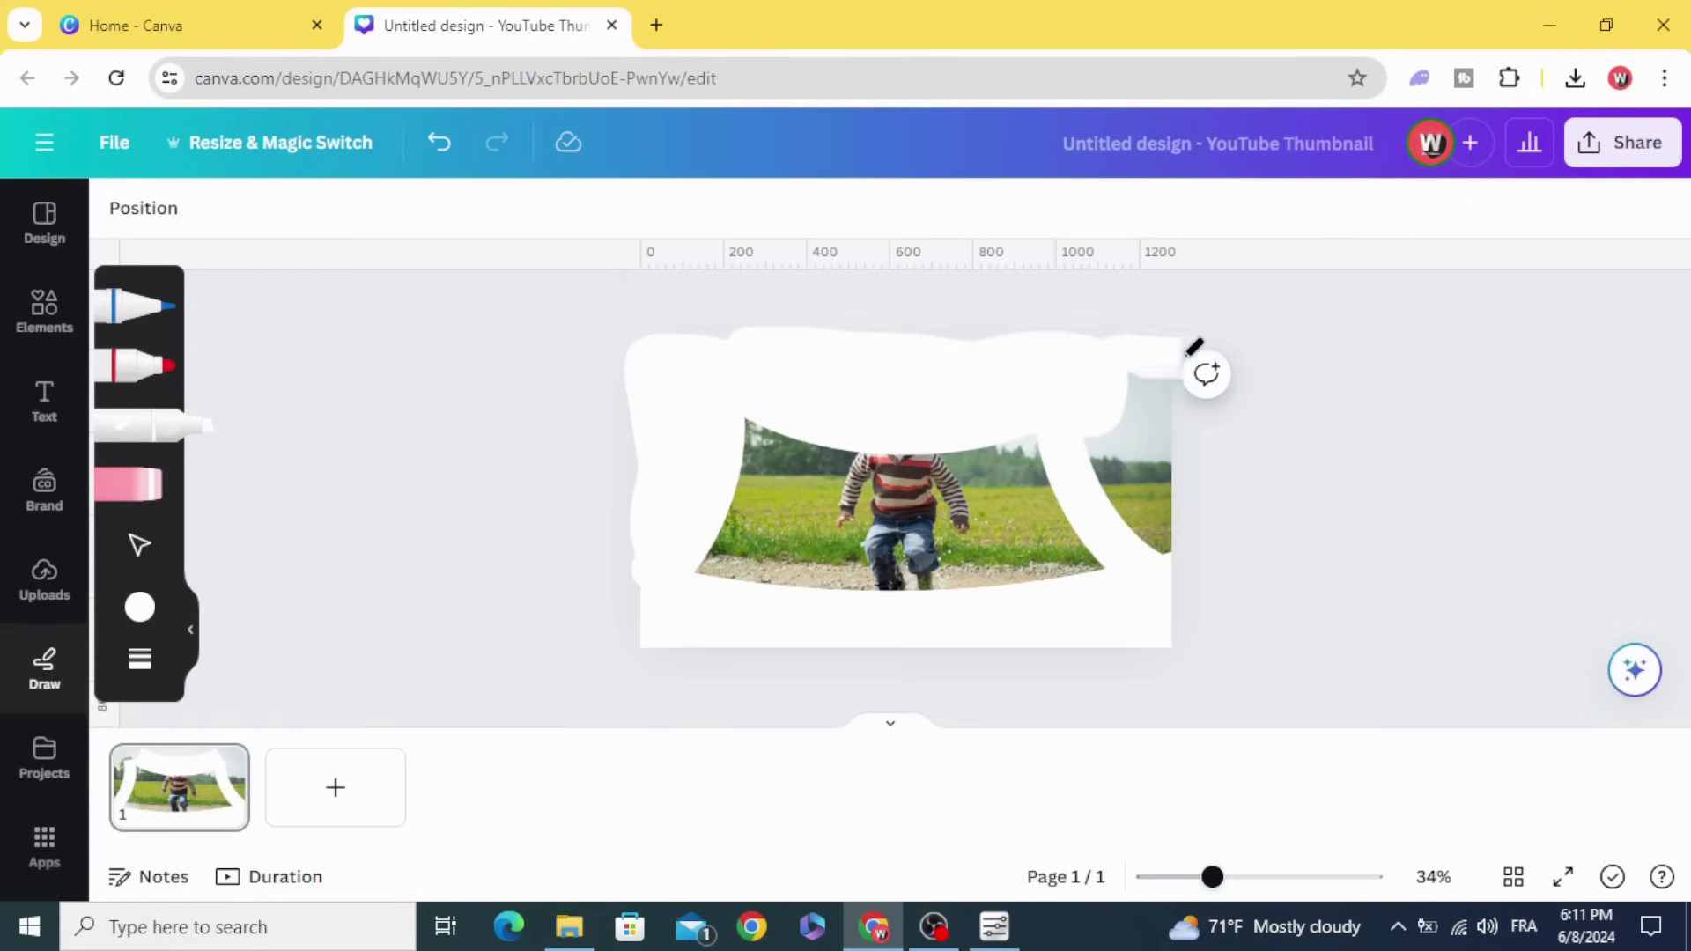
pyautogui.moveTo(1126, 470); pyautogui.dragTo(1152, 392)
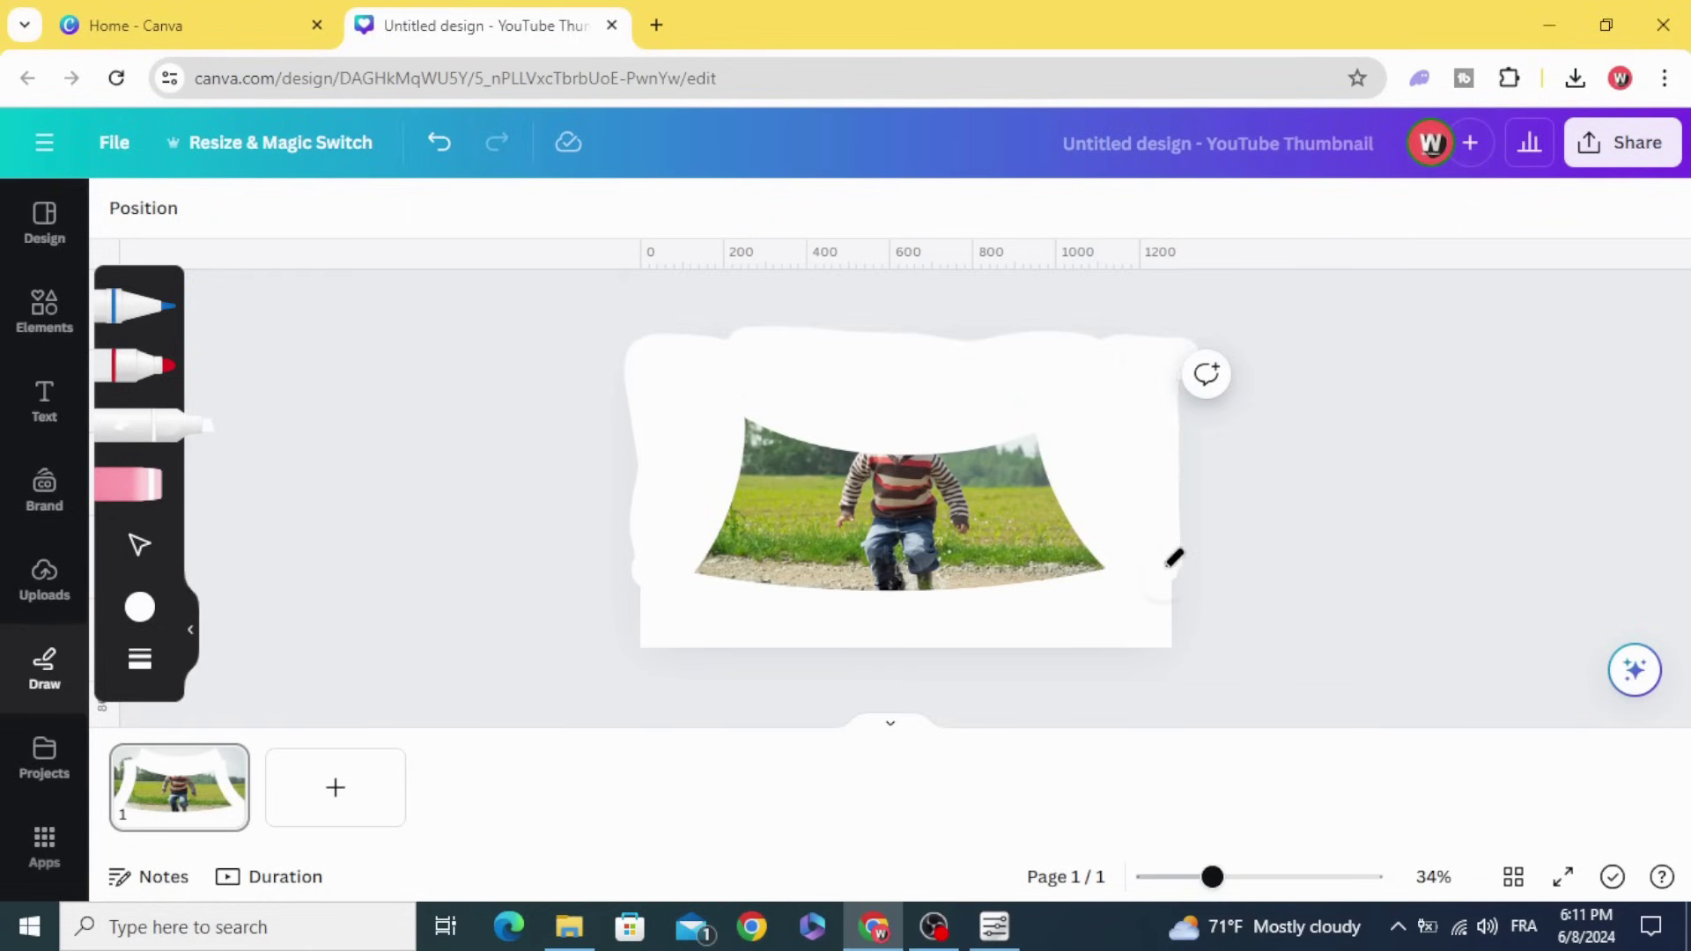
pyautogui.moveTo(1174, 558)
pyautogui.mouseDown()
pyautogui.moveTo(1187, 576)
pyautogui.moveTo(1256, 426)
pyautogui.mouseUp()
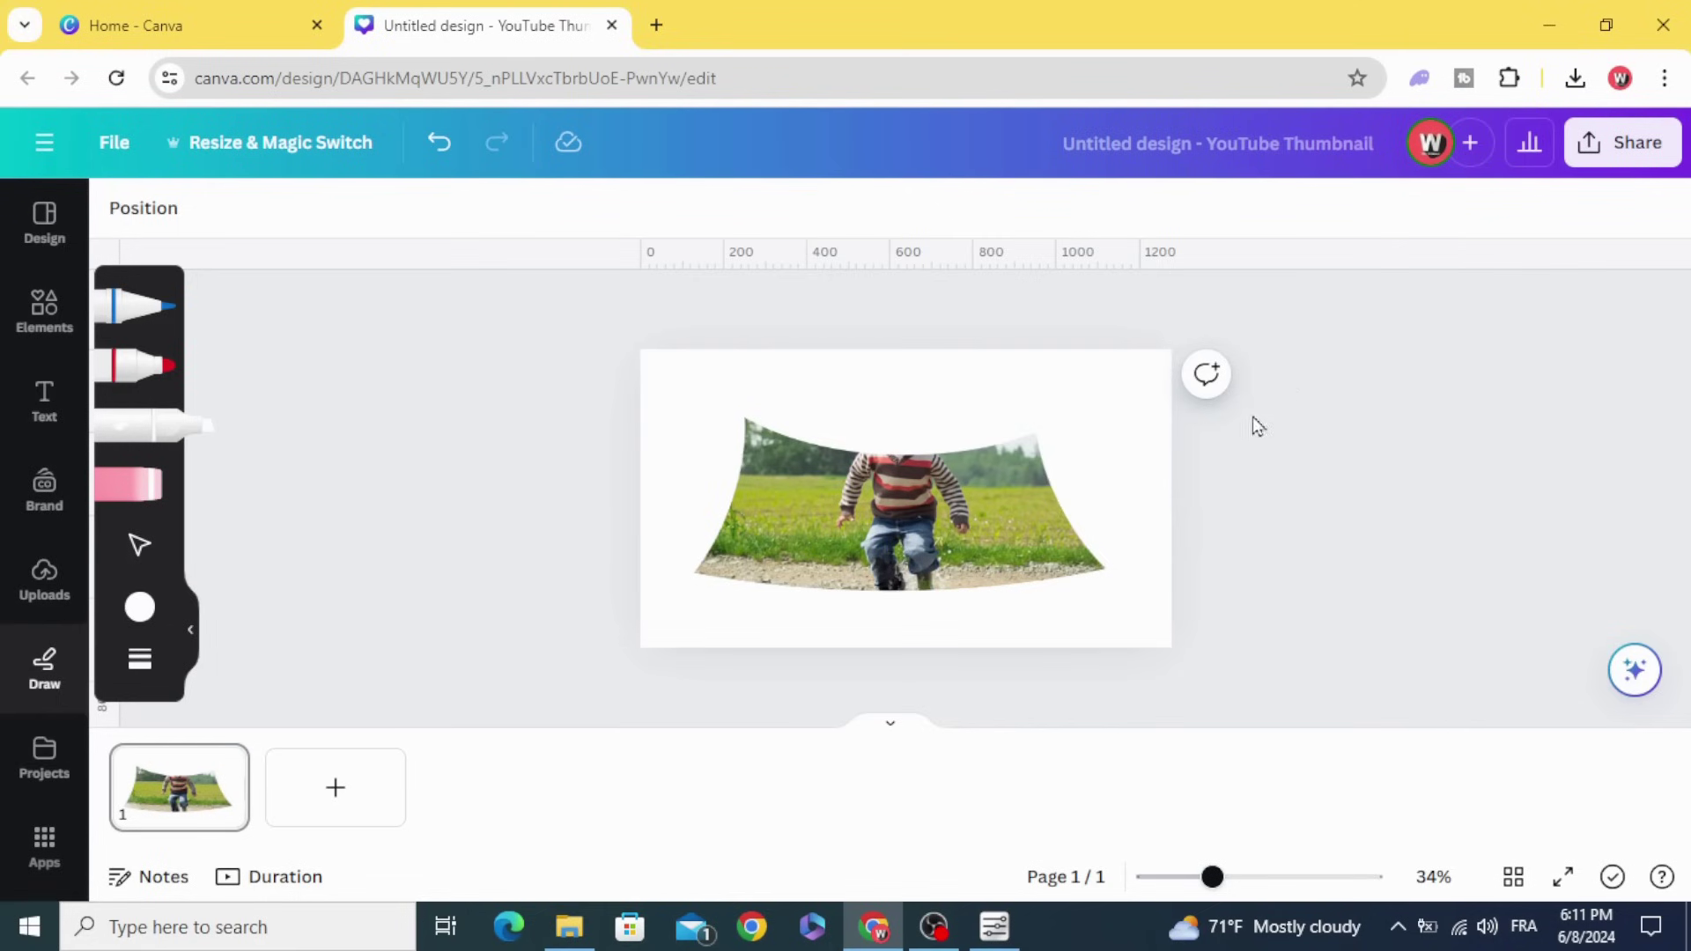
# Download the design as a PNG and add that downloaded PNG to Uploads.
pyautogui.click(1625, 148)
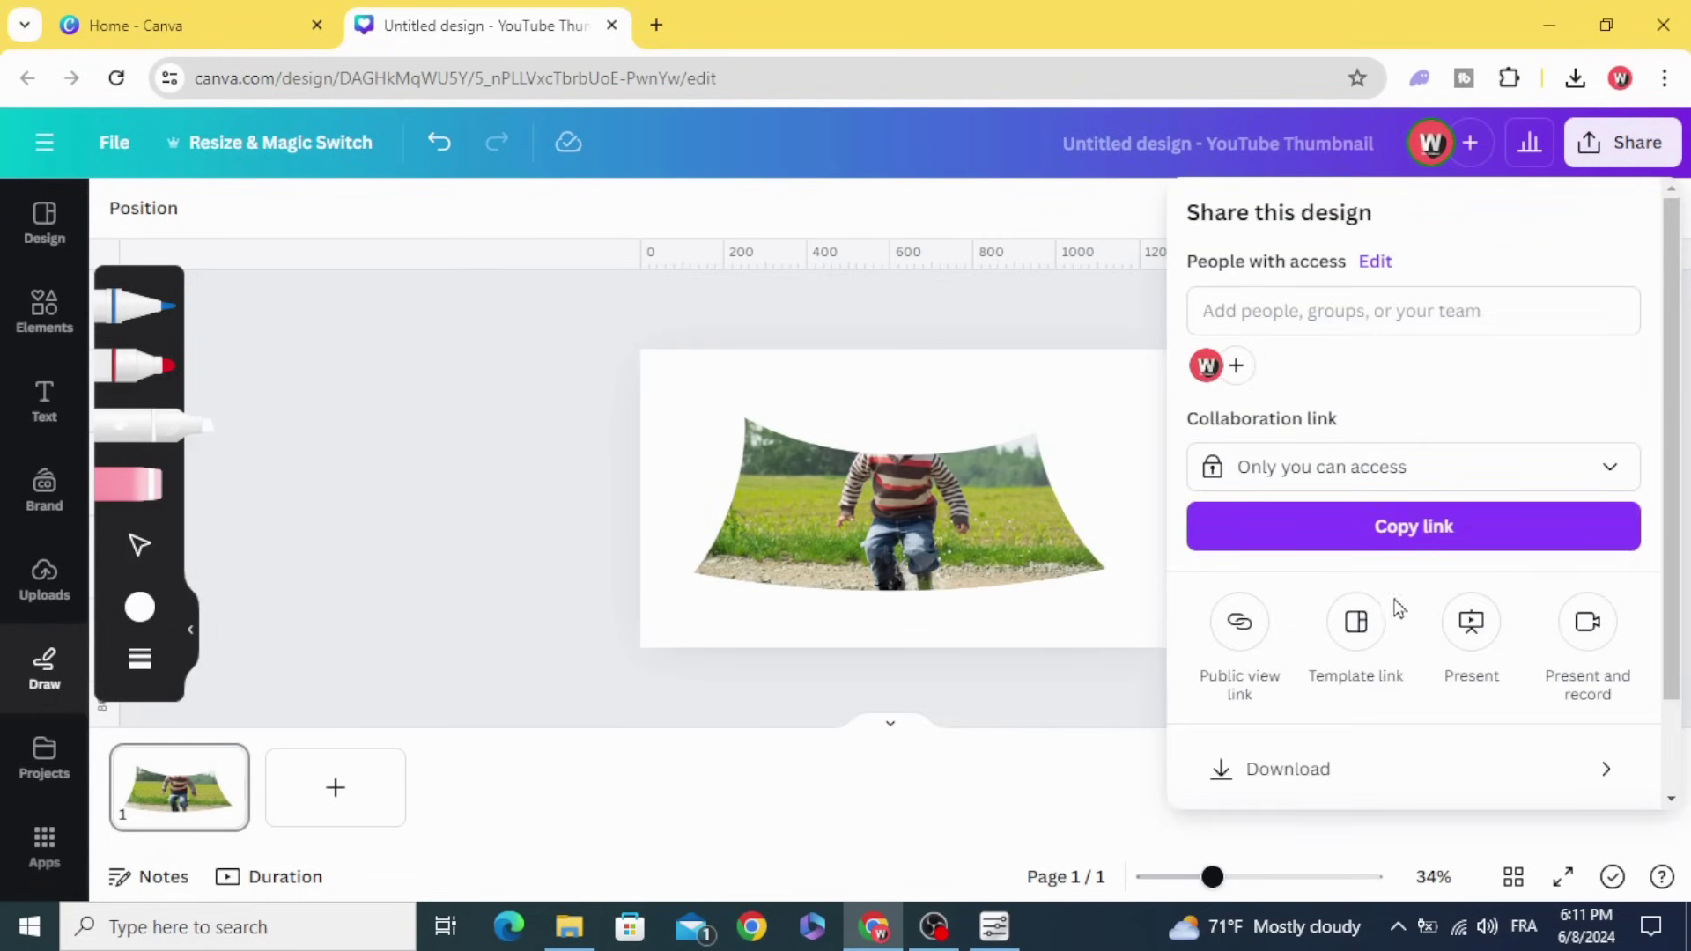
pyautogui.click(1410, 764)
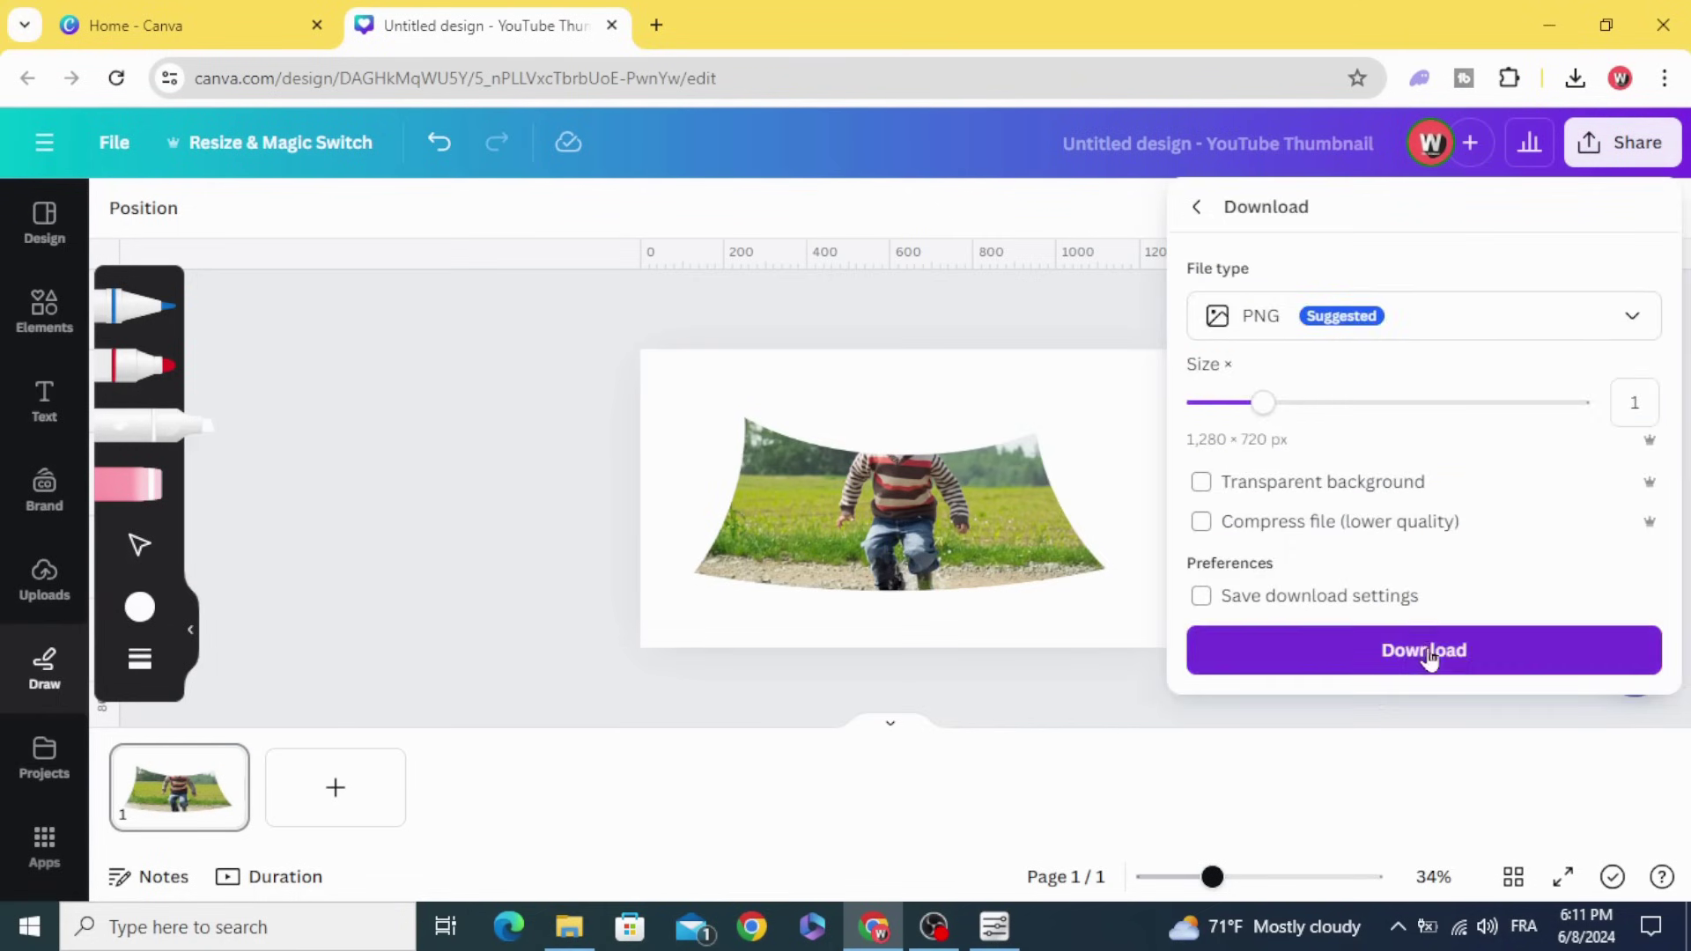
pyautogui.click(1426, 652)
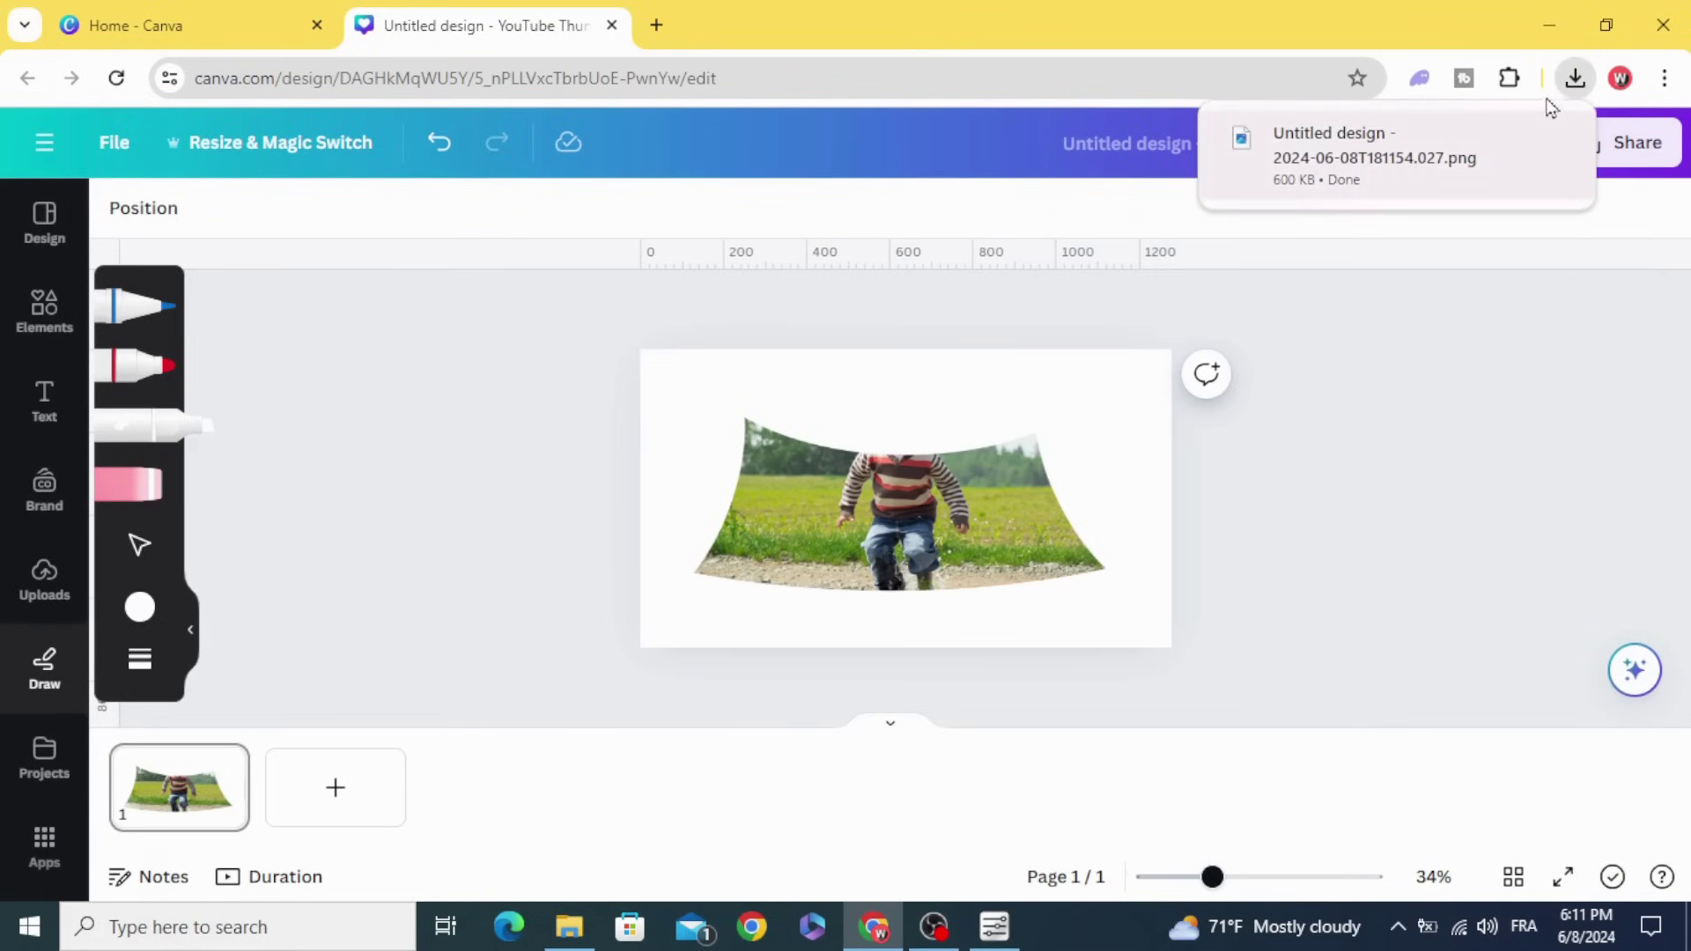
pyautogui.click(1576, 78)
pyautogui.moveTo(1382, 208); pyautogui.dragTo(436, 557)
# Add a second page and give it a turquoise background.
pyautogui.click(672, 495)
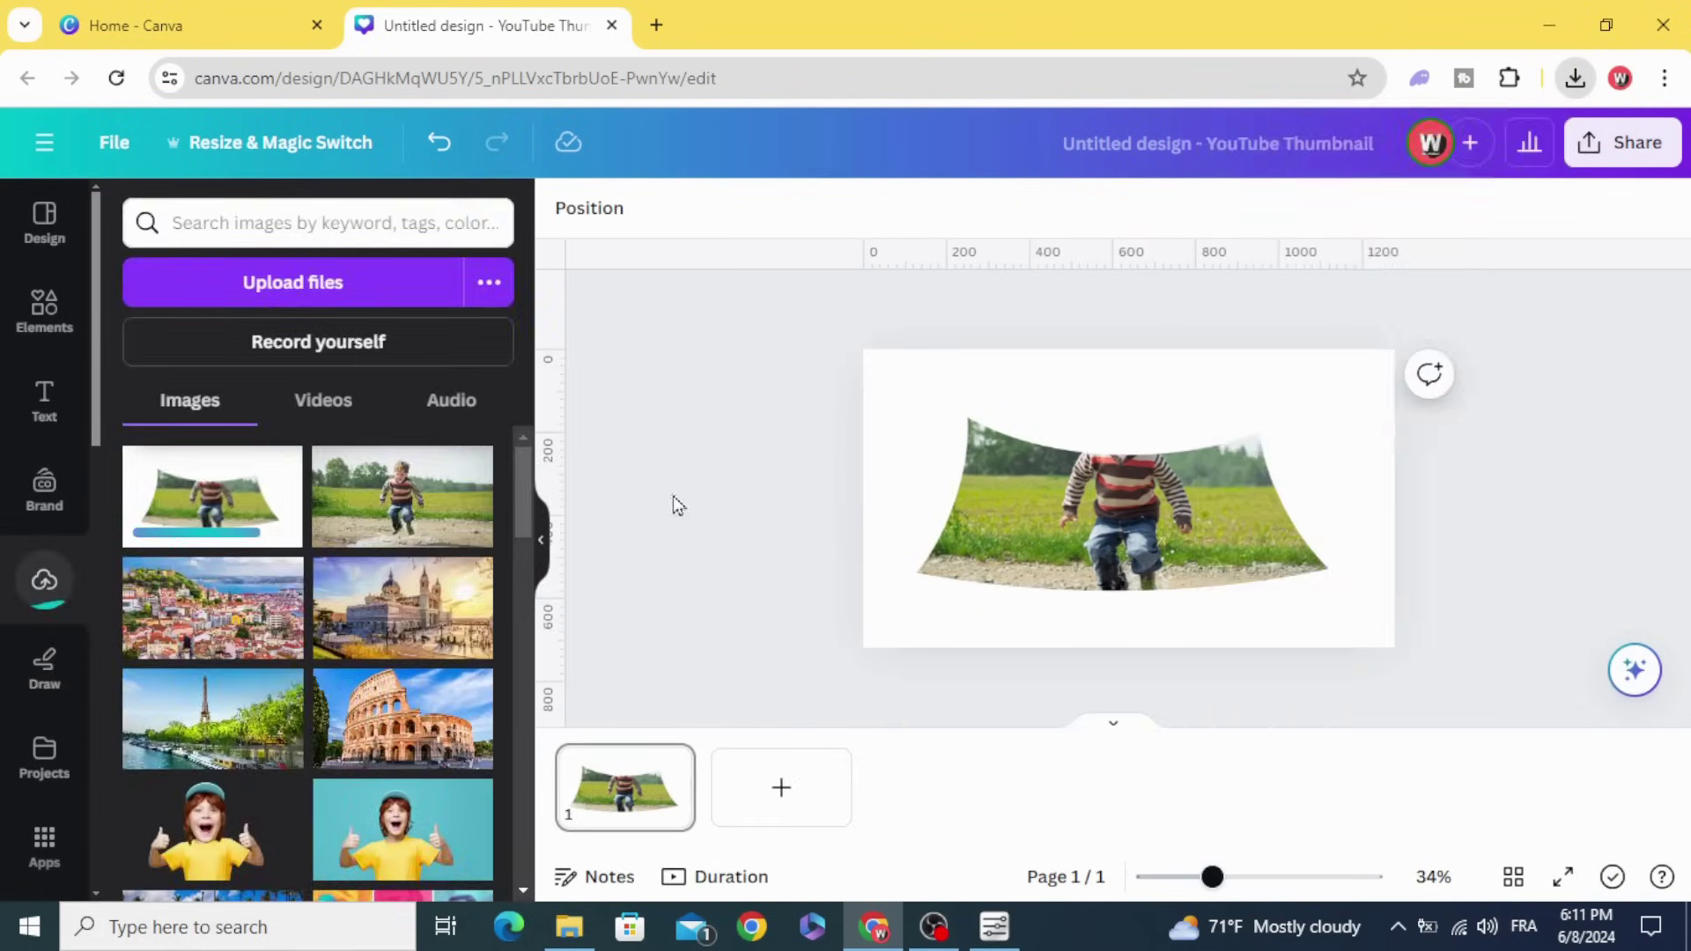
pyautogui.click(781, 788)
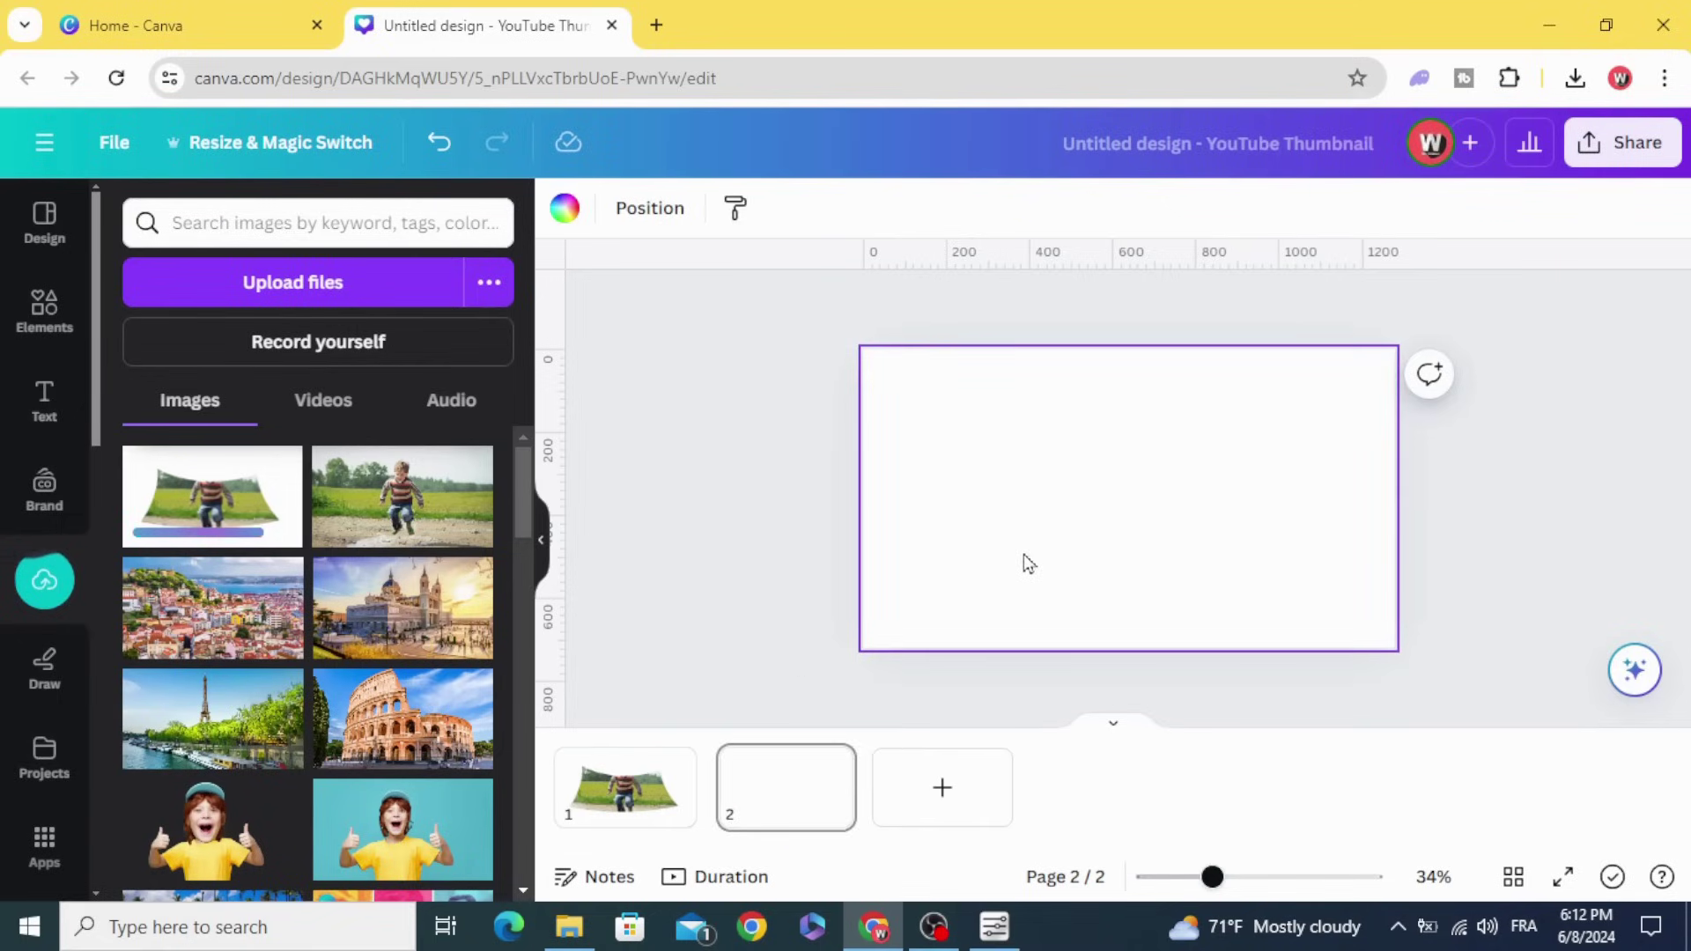
pyautogui.click(564, 208)
pyautogui.scroll(-2, 196, 655)
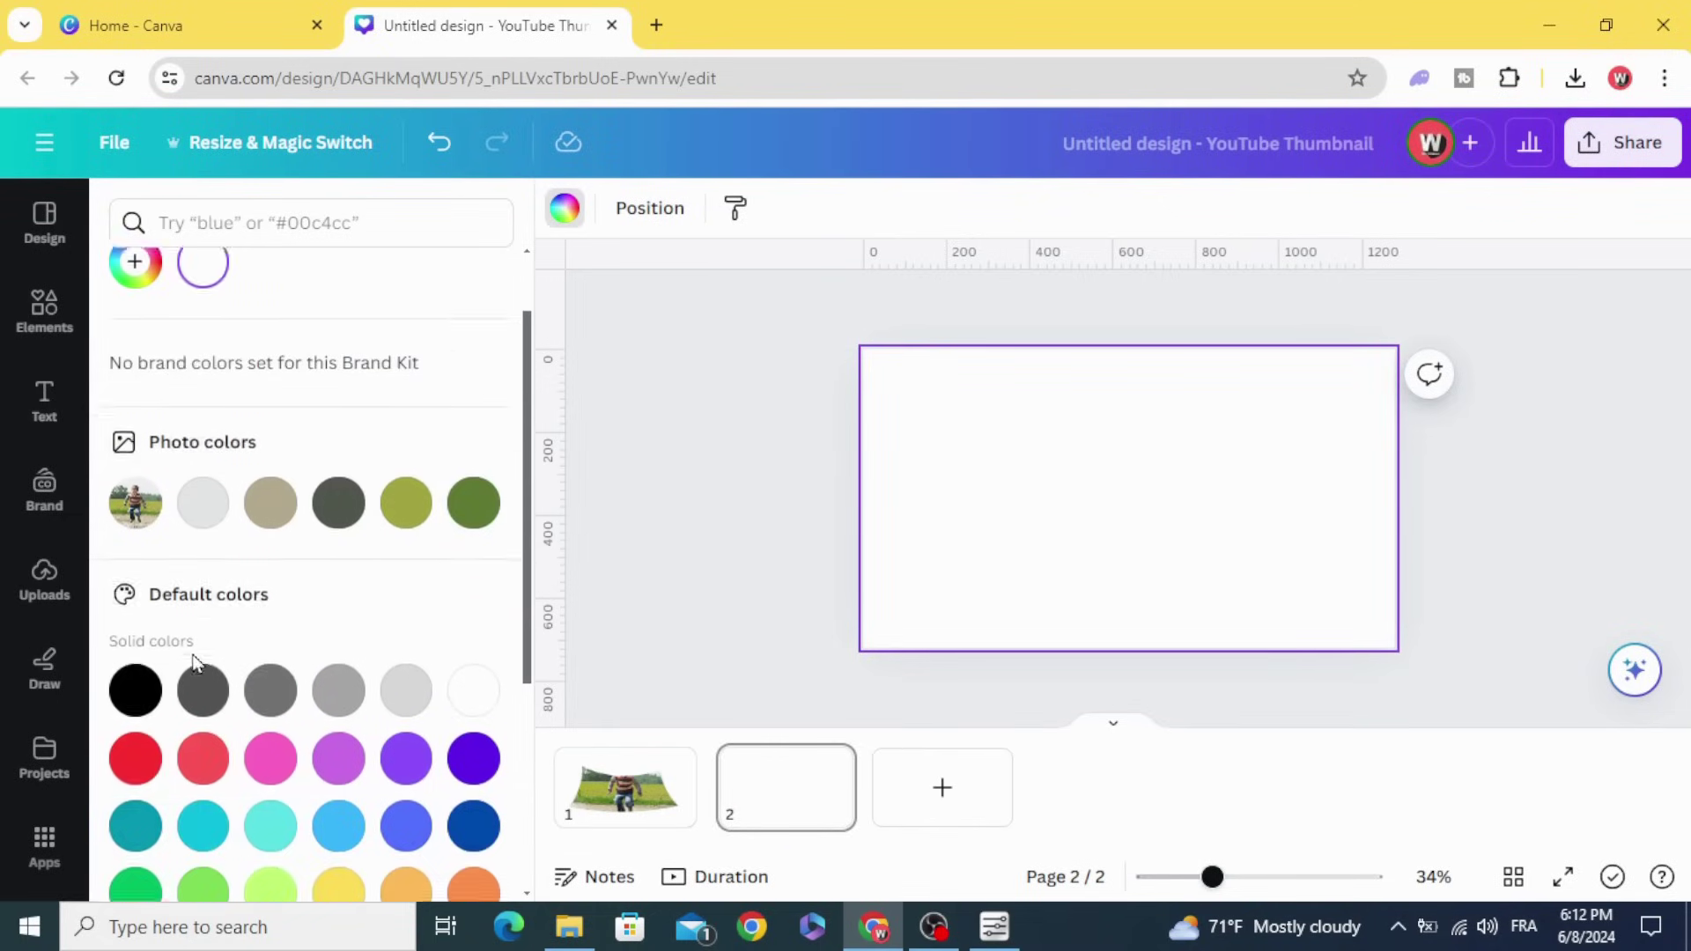
pyautogui.scroll(-1, 246, 718)
pyautogui.click(273, 671)
# Place the uploaded curved PNG on the turquoise page and stretch it to fill.
pyautogui.click(607, 599)
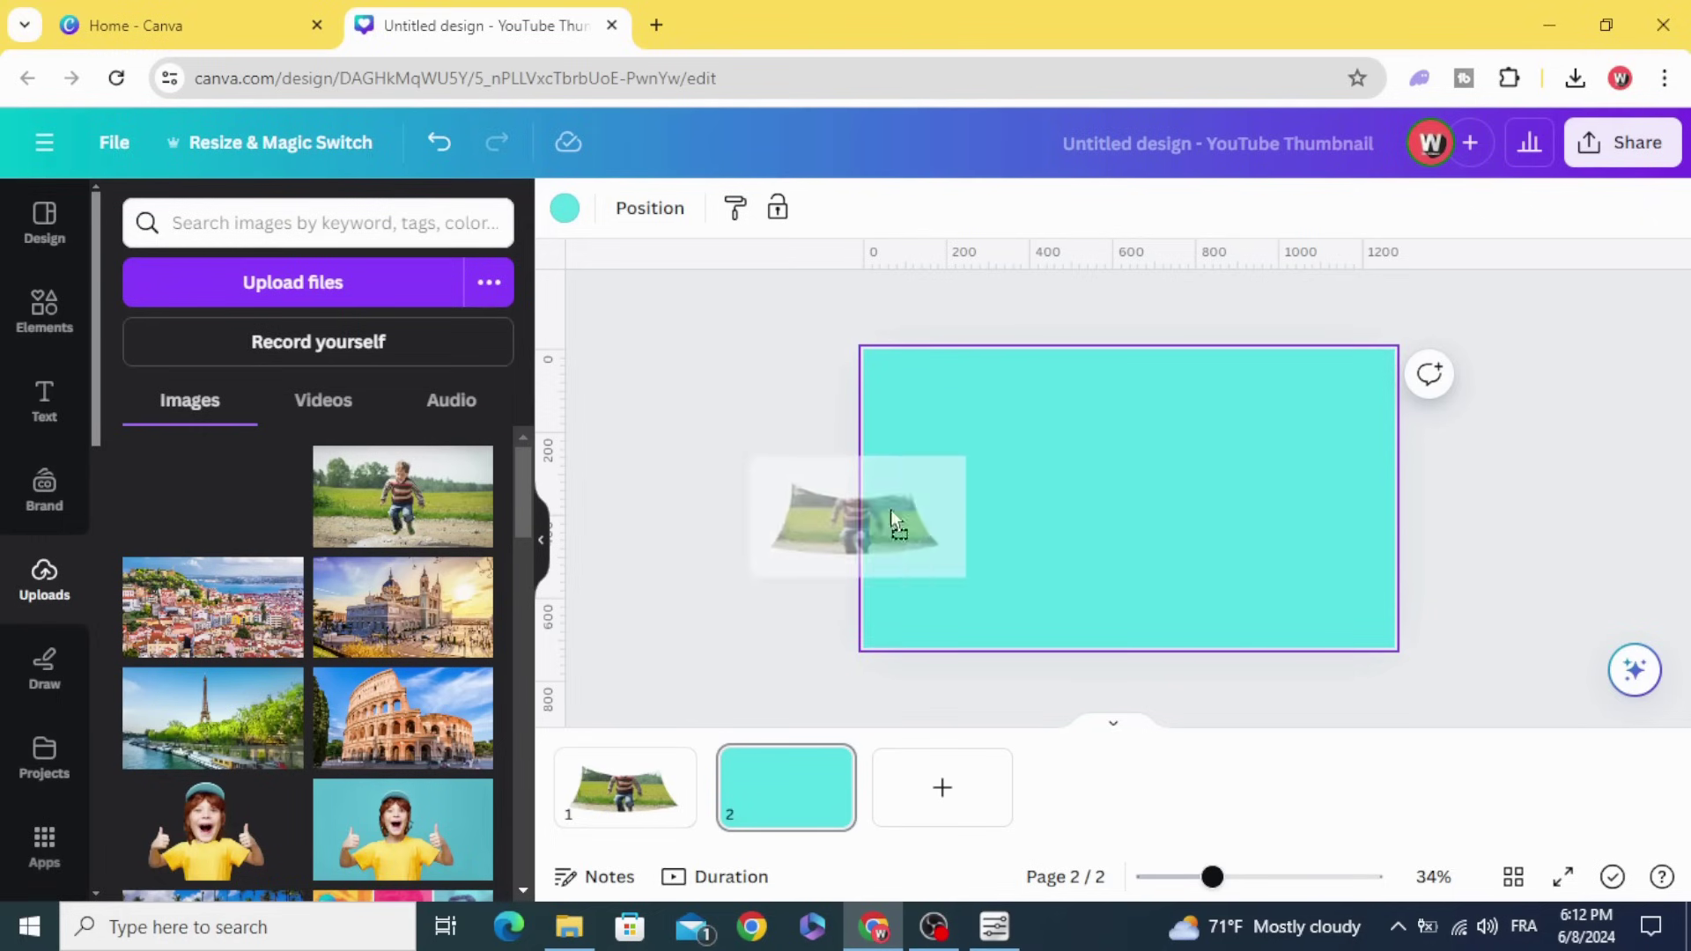
pyautogui.moveTo(211, 495)
pyautogui.mouseDown()
pyautogui.moveTo(994, 490)
pyautogui.moveTo(990, 447)
pyautogui.mouseUp()
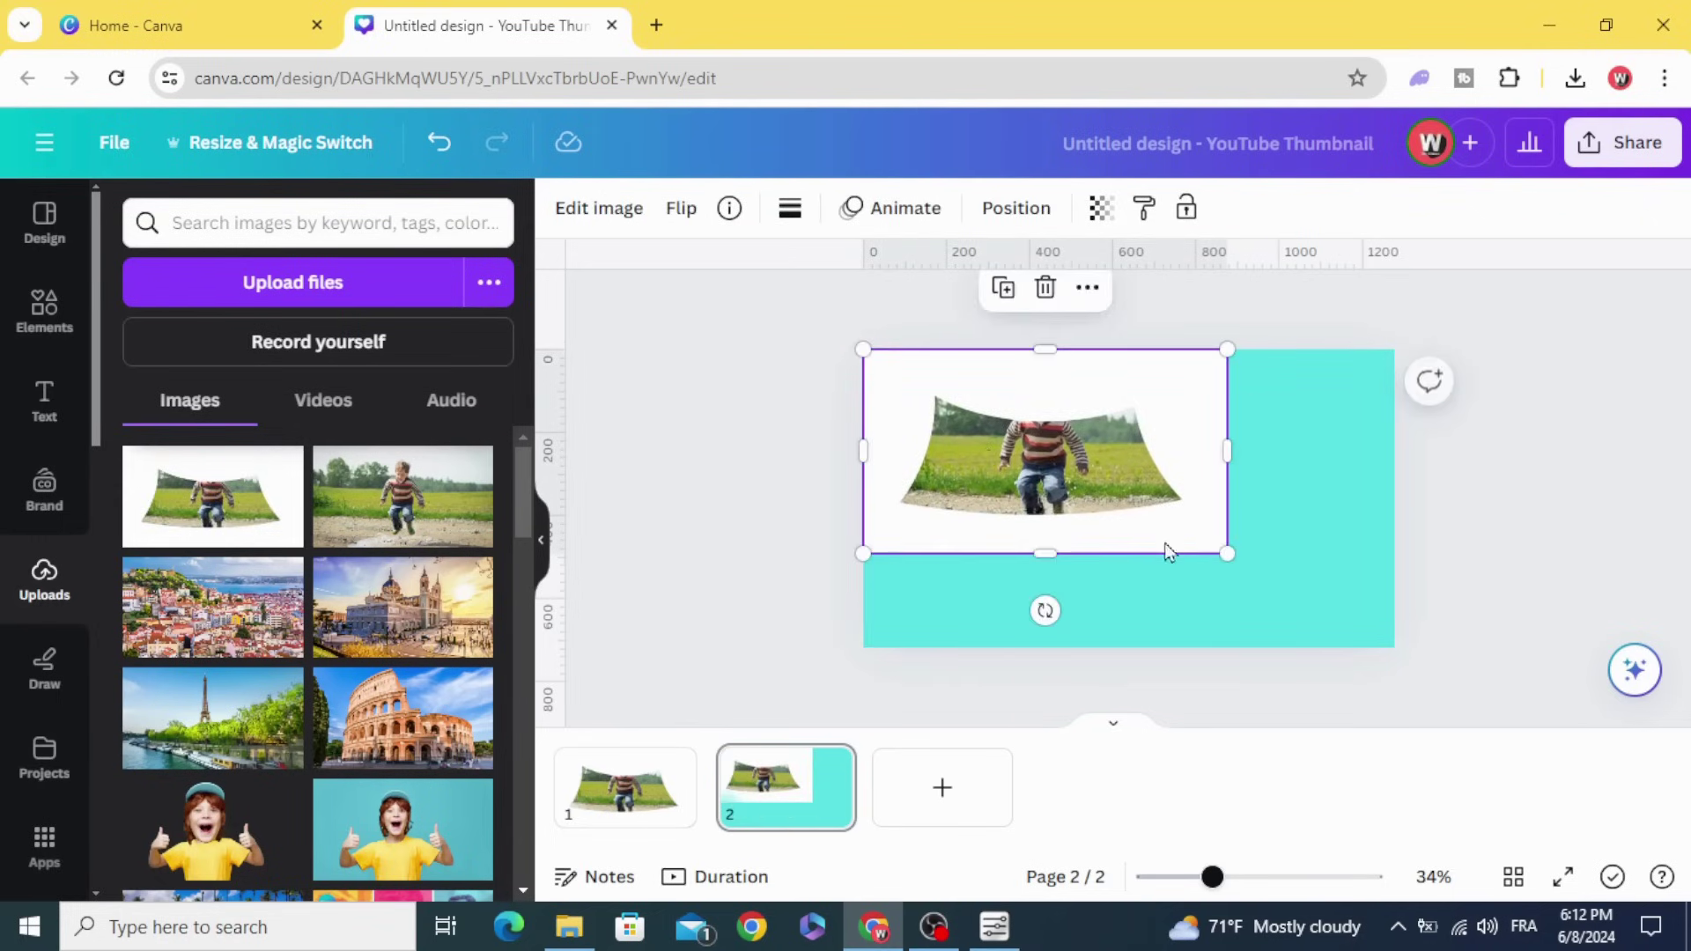
pyautogui.moveTo(1227, 550); pyautogui.dragTo(1394, 648)
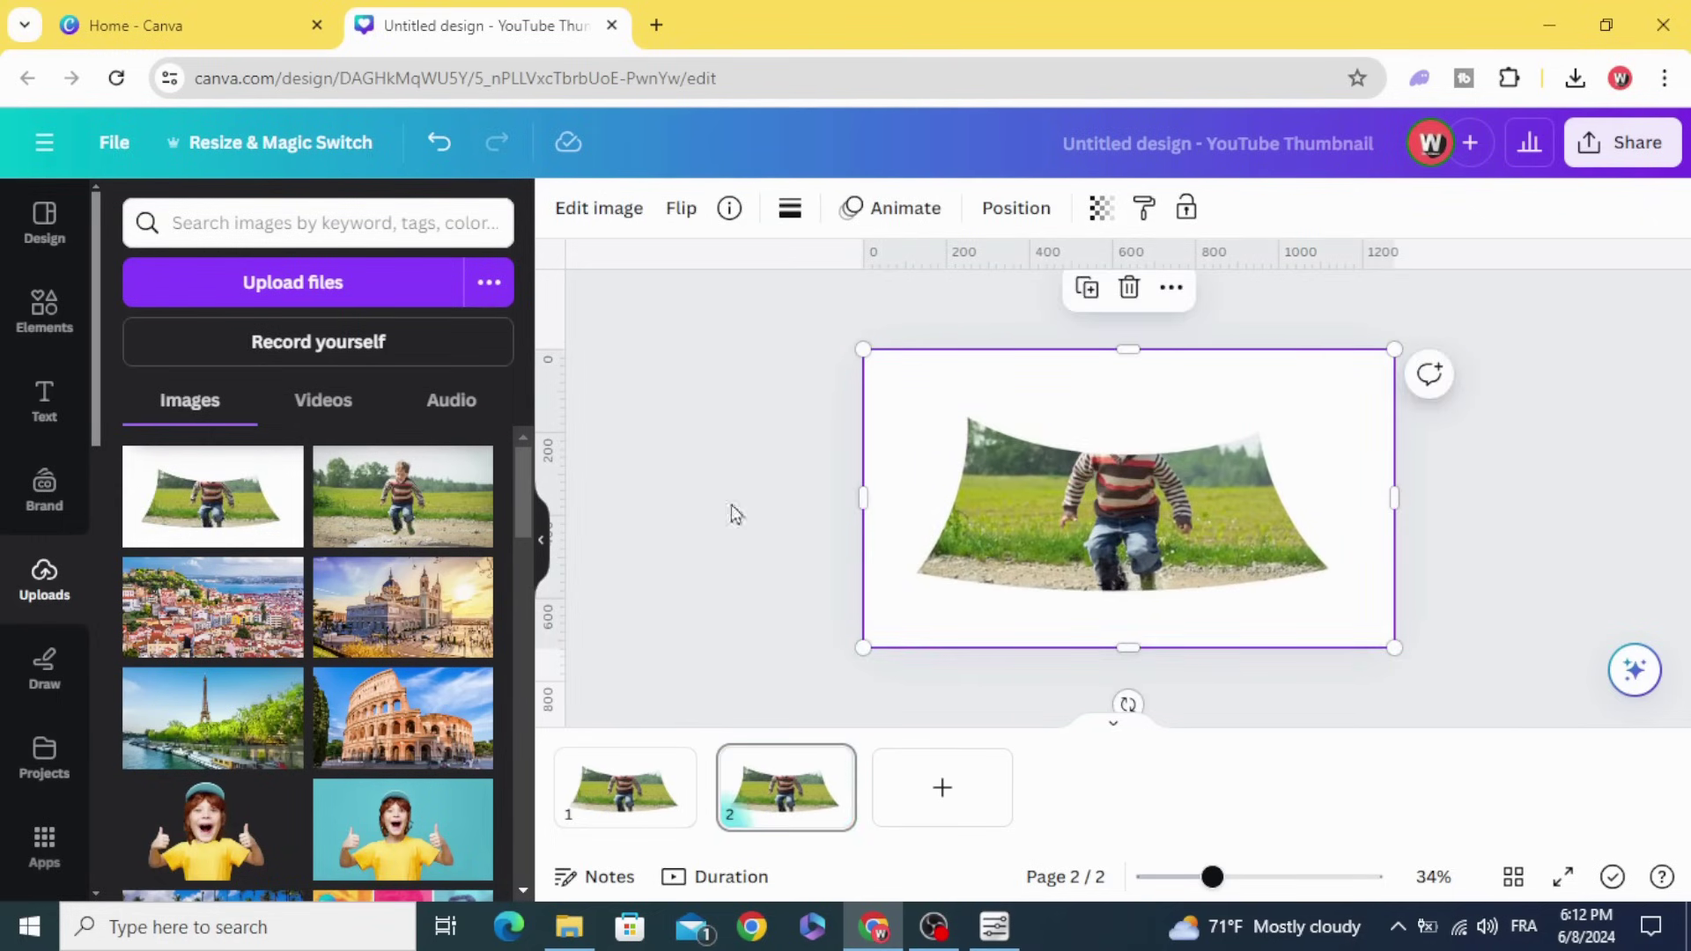
# Apply BG Remover to the page 2 image, then undo it.
pyautogui.click(604, 208)
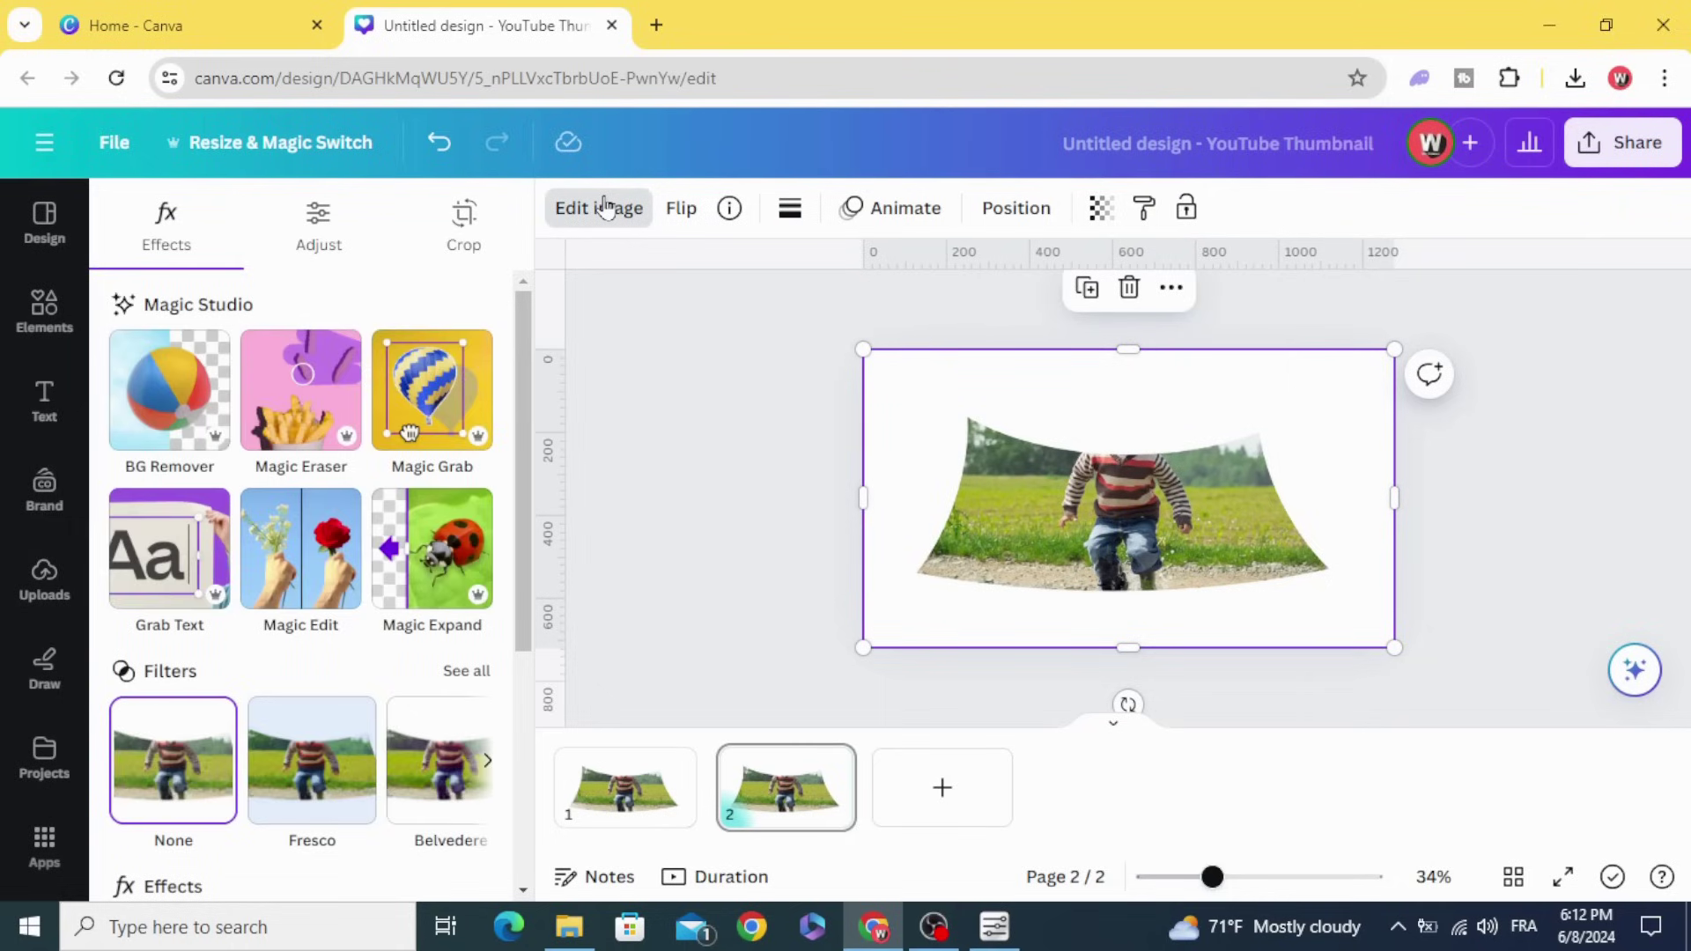
pyautogui.click(169, 380)
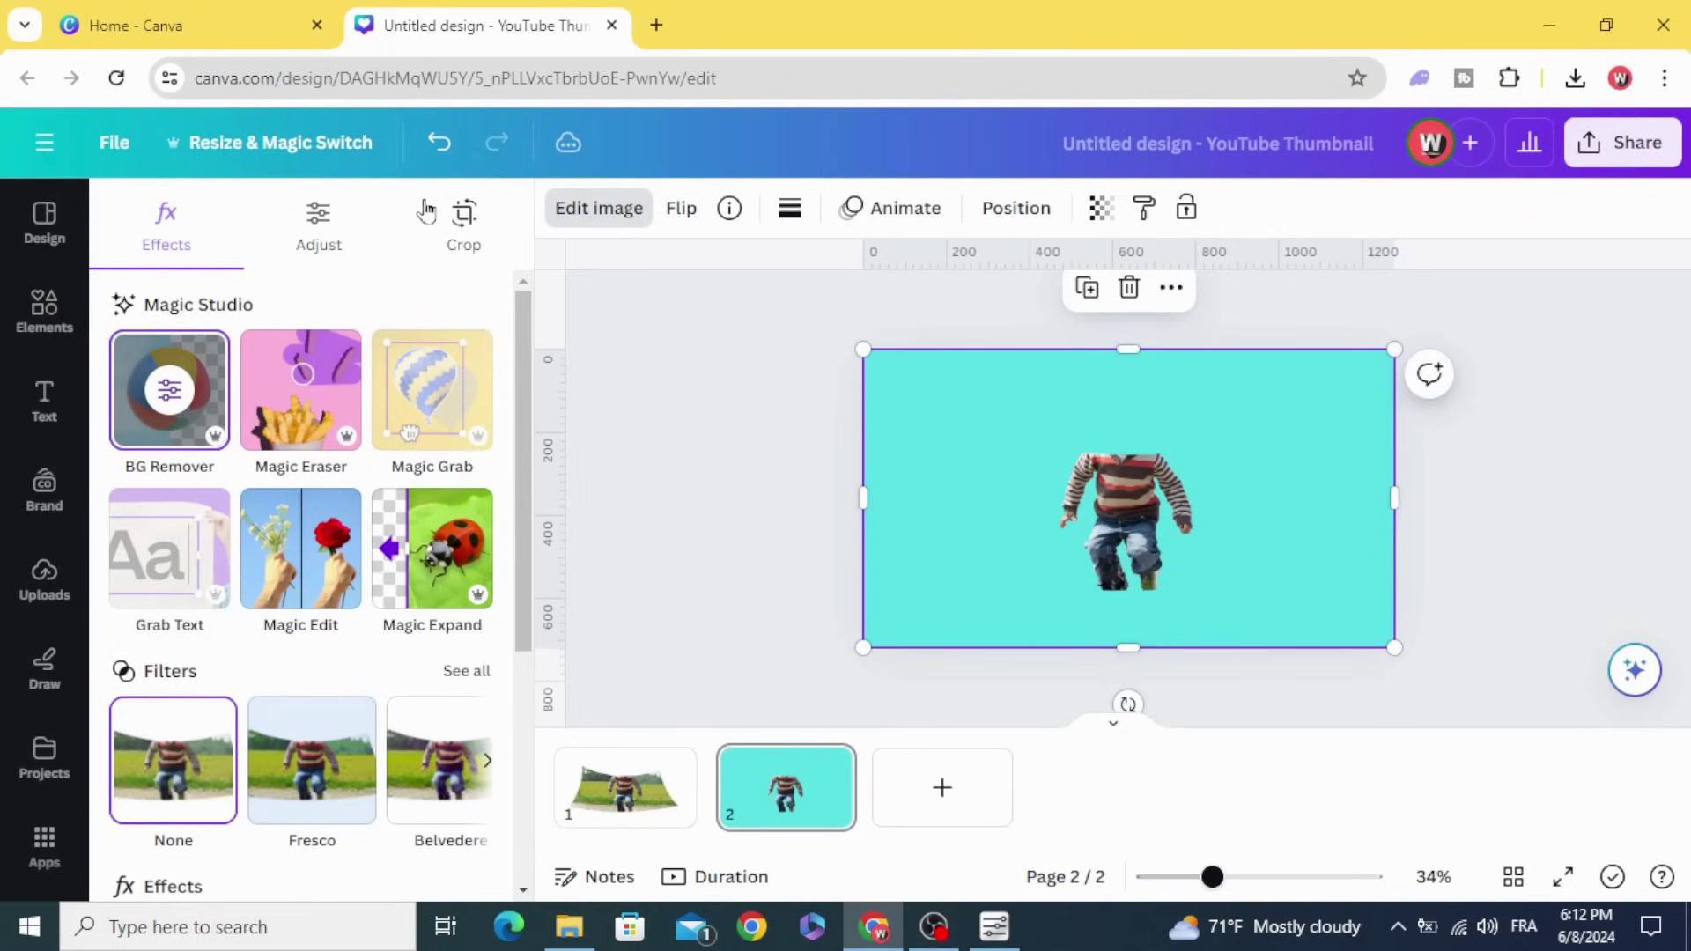
pyautogui.click(439, 141)
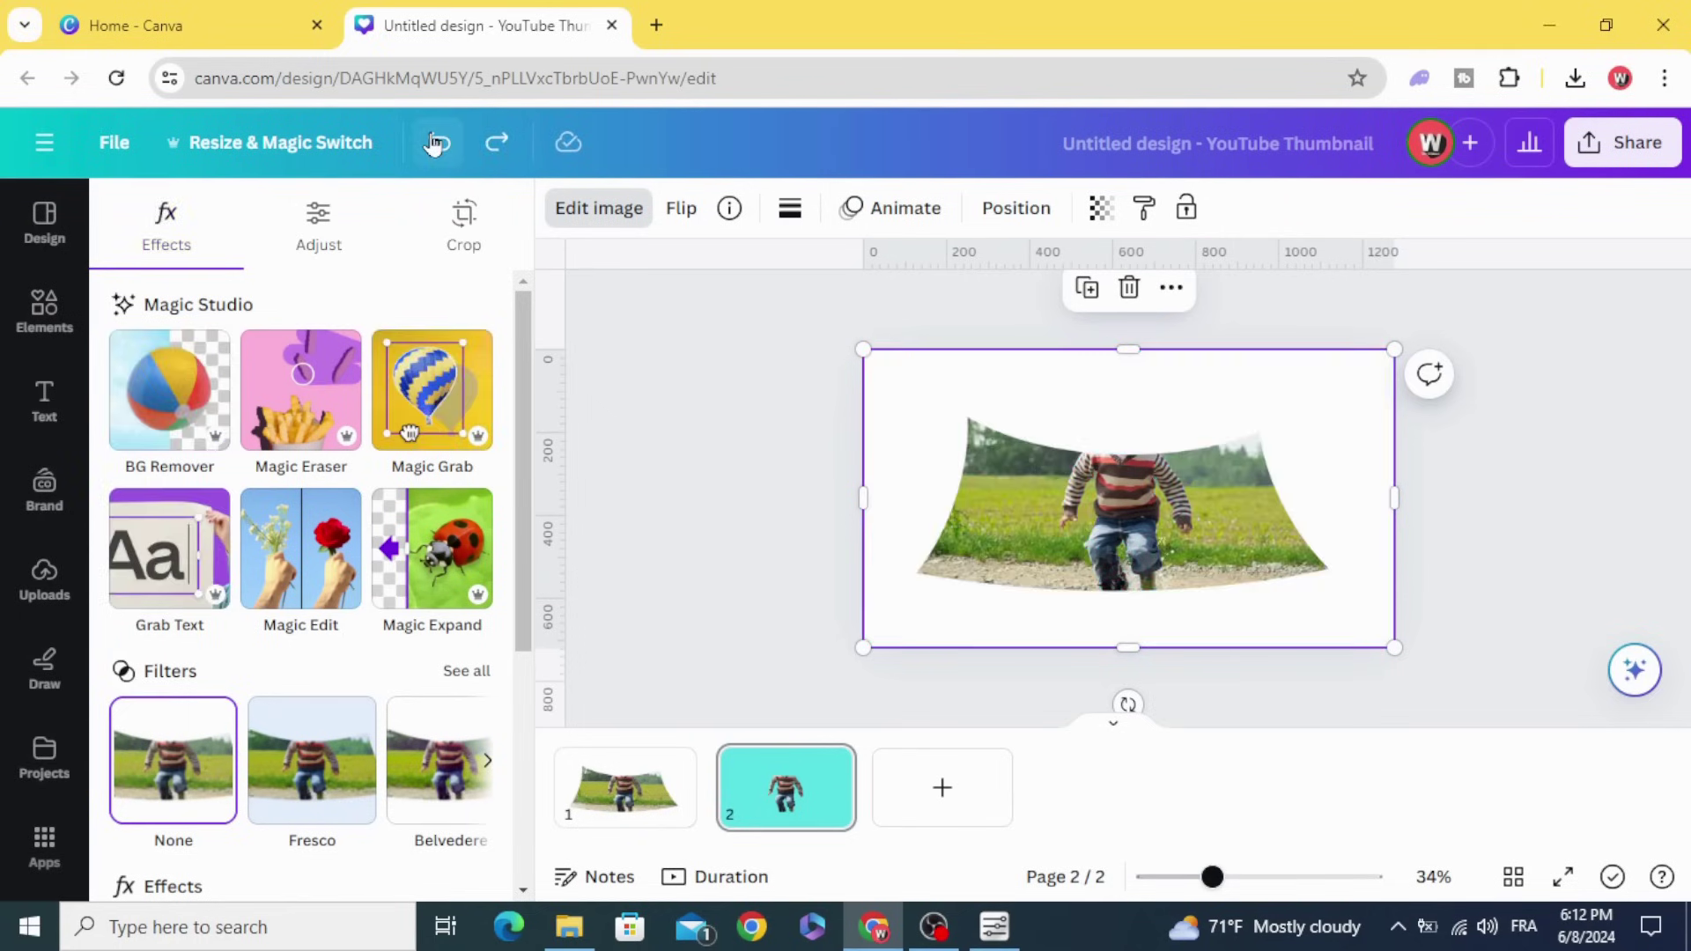
# Use Magic Grab with an enlarged brush to mark the curved photo, then grab it.
pyautogui.click(410, 385)
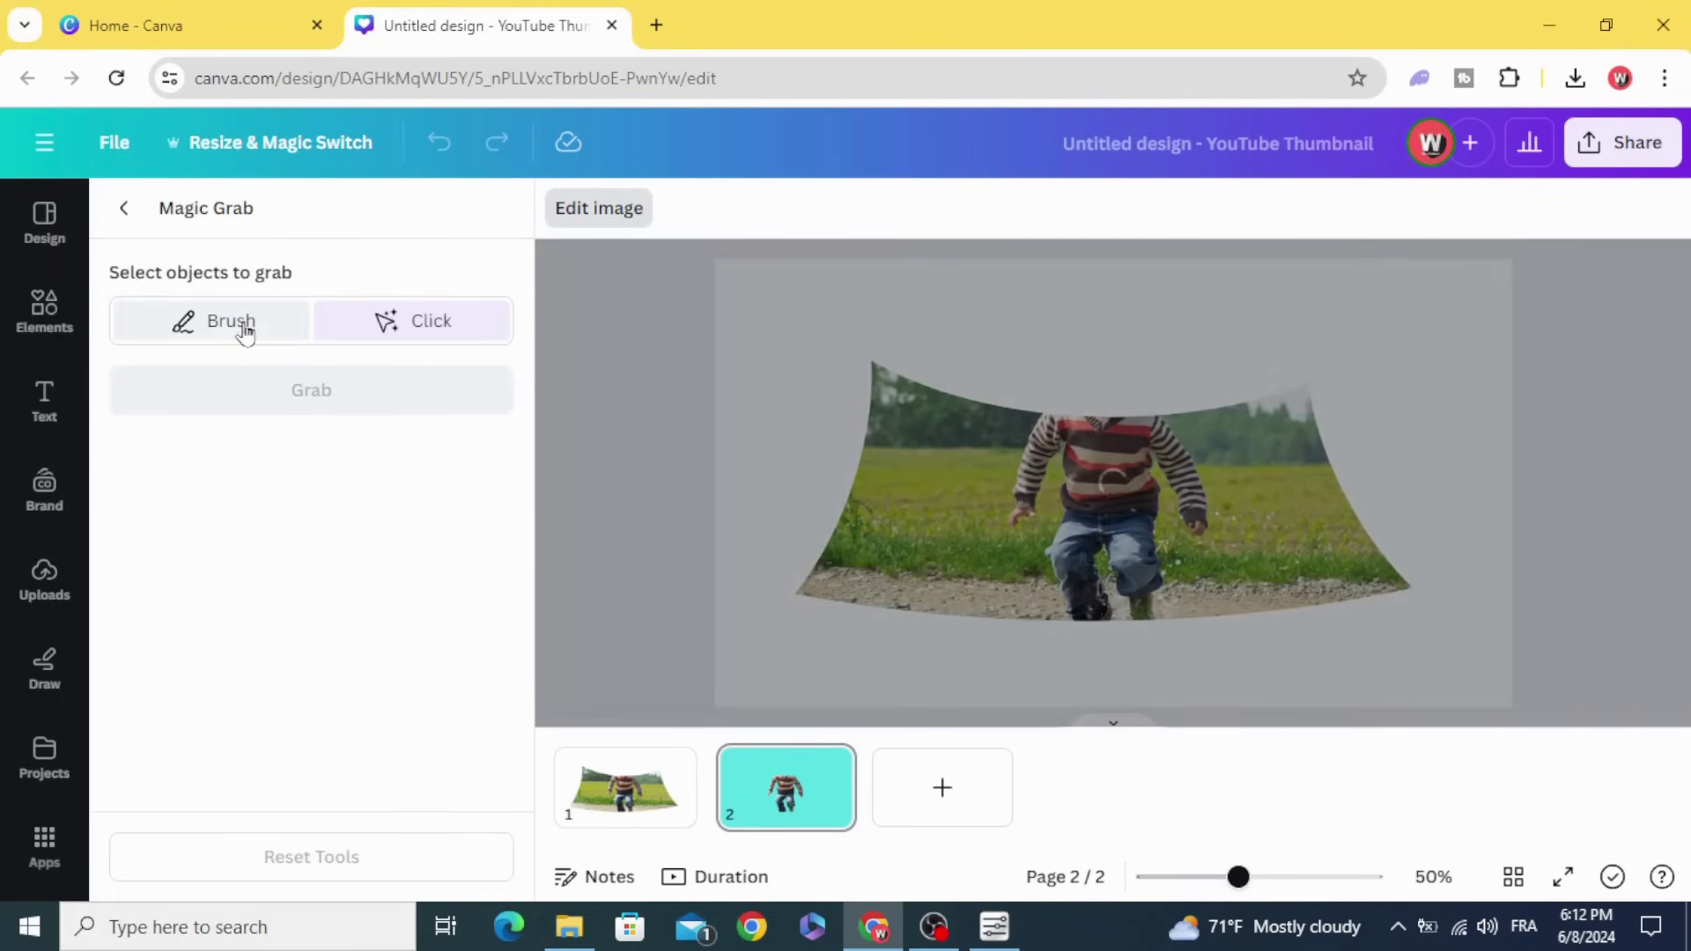
pyautogui.click(239, 326)
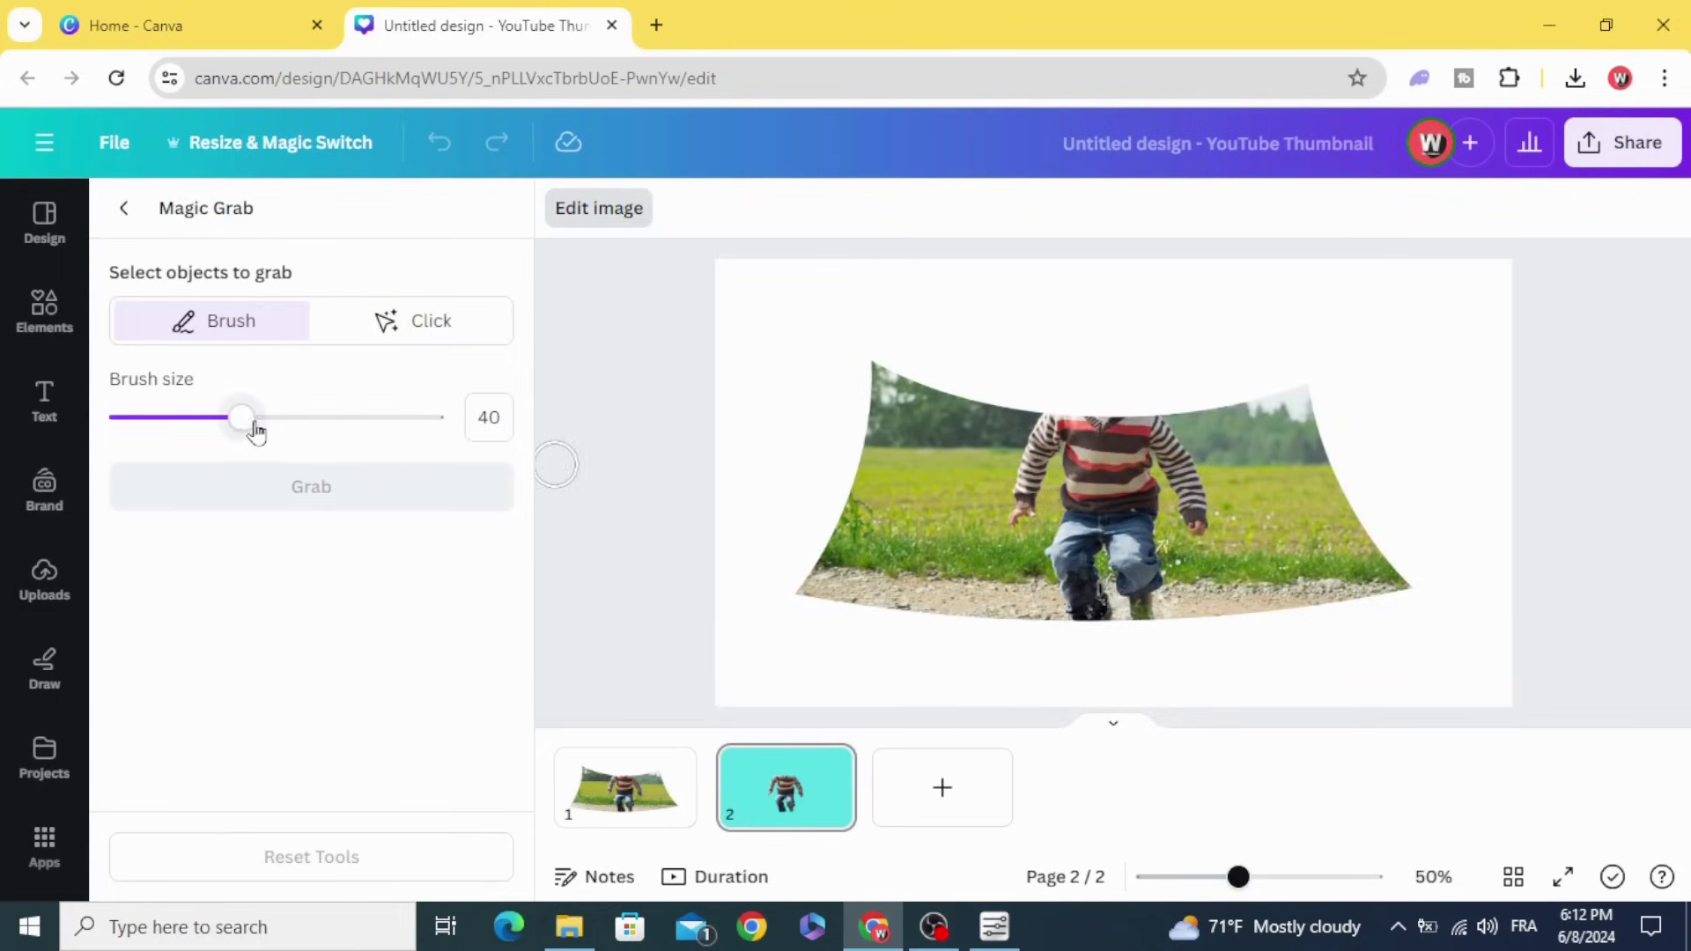
pyautogui.moveTo(256, 430); pyautogui.dragTo(313, 429)
pyautogui.moveTo(910, 436)
pyautogui.mouseDown()
pyautogui.moveTo(1157, 452)
pyautogui.moveTo(1091, 576)
pyautogui.moveTo(921, 568)
pyautogui.moveTo(876, 520)
pyautogui.moveTo(1114, 502)
pyautogui.moveTo(1037, 526)
pyautogui.moveTo(907, 525)
pyautogui.mouseUp()
pyautogui.moveTo(311, 421); pyautogui.dragTo(184, 445)
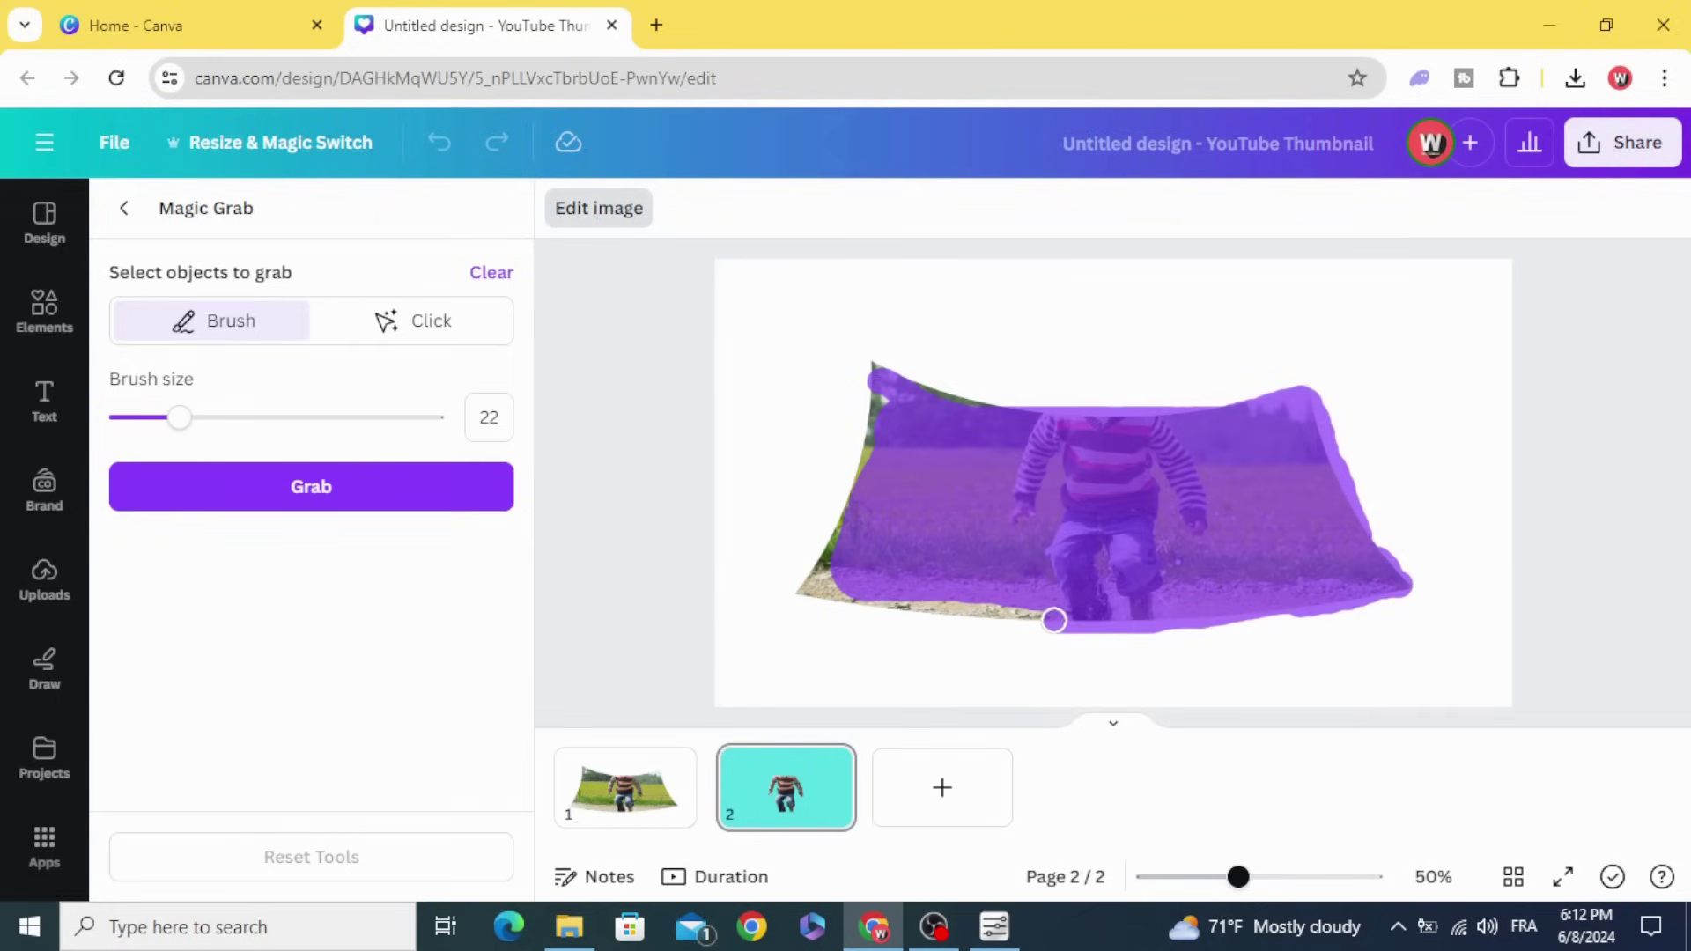
pyautogui.moveTo(1053, 620); pyautogui.dragTo(931, 609)
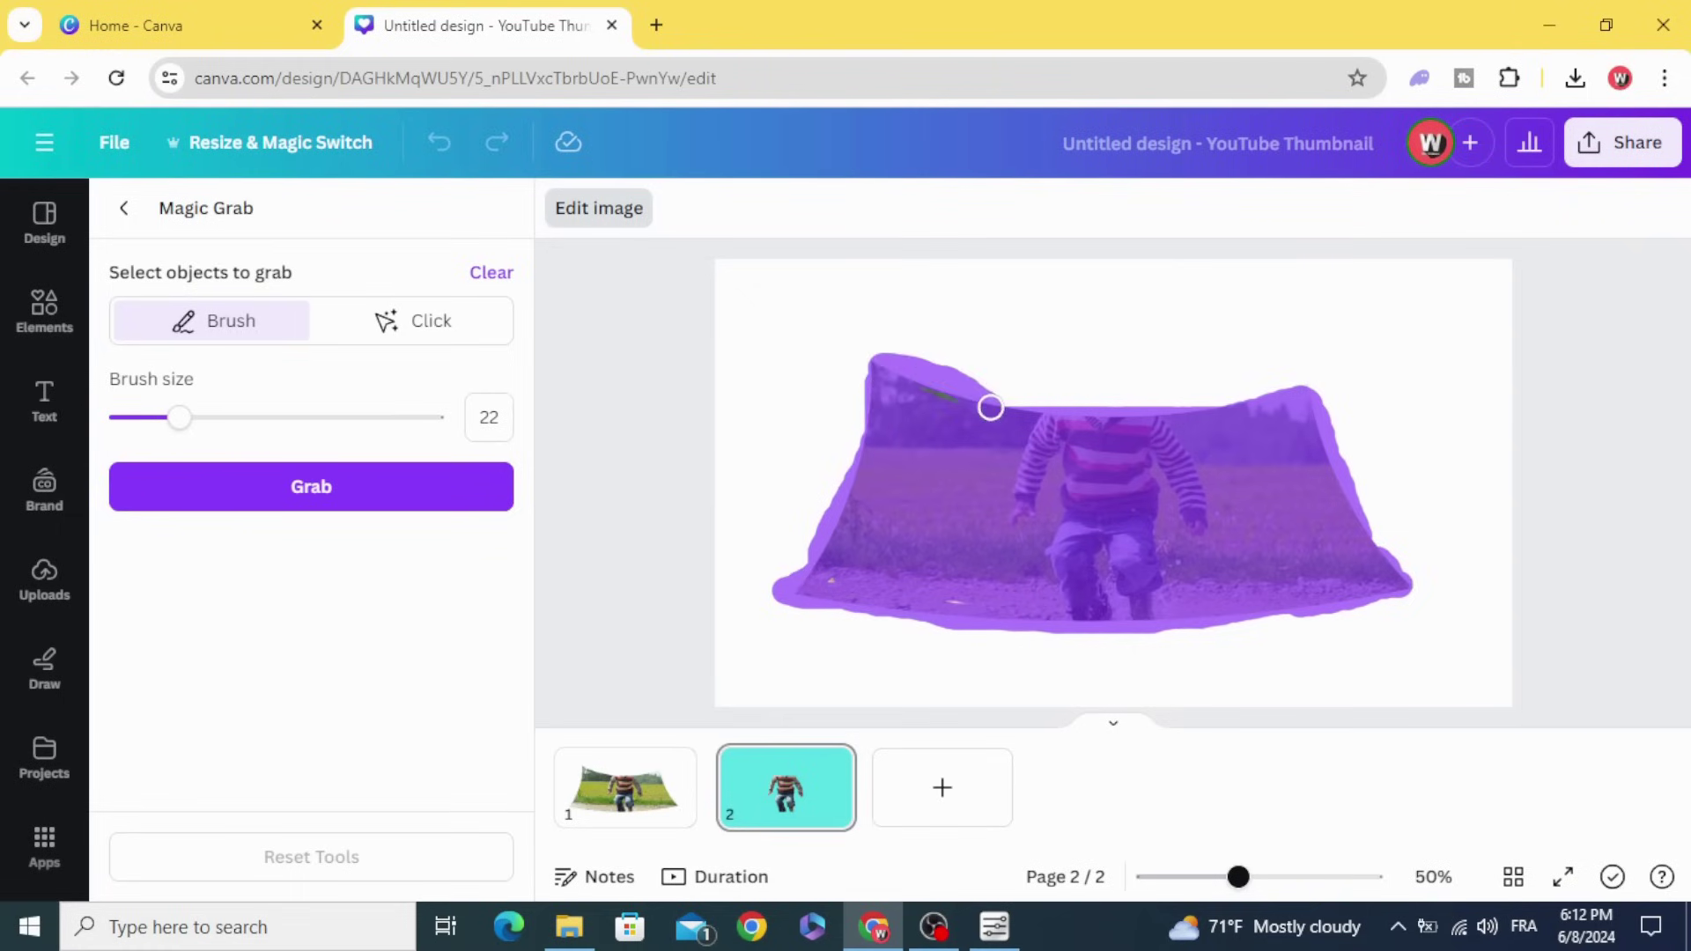
pyautogui.click(321, 487)
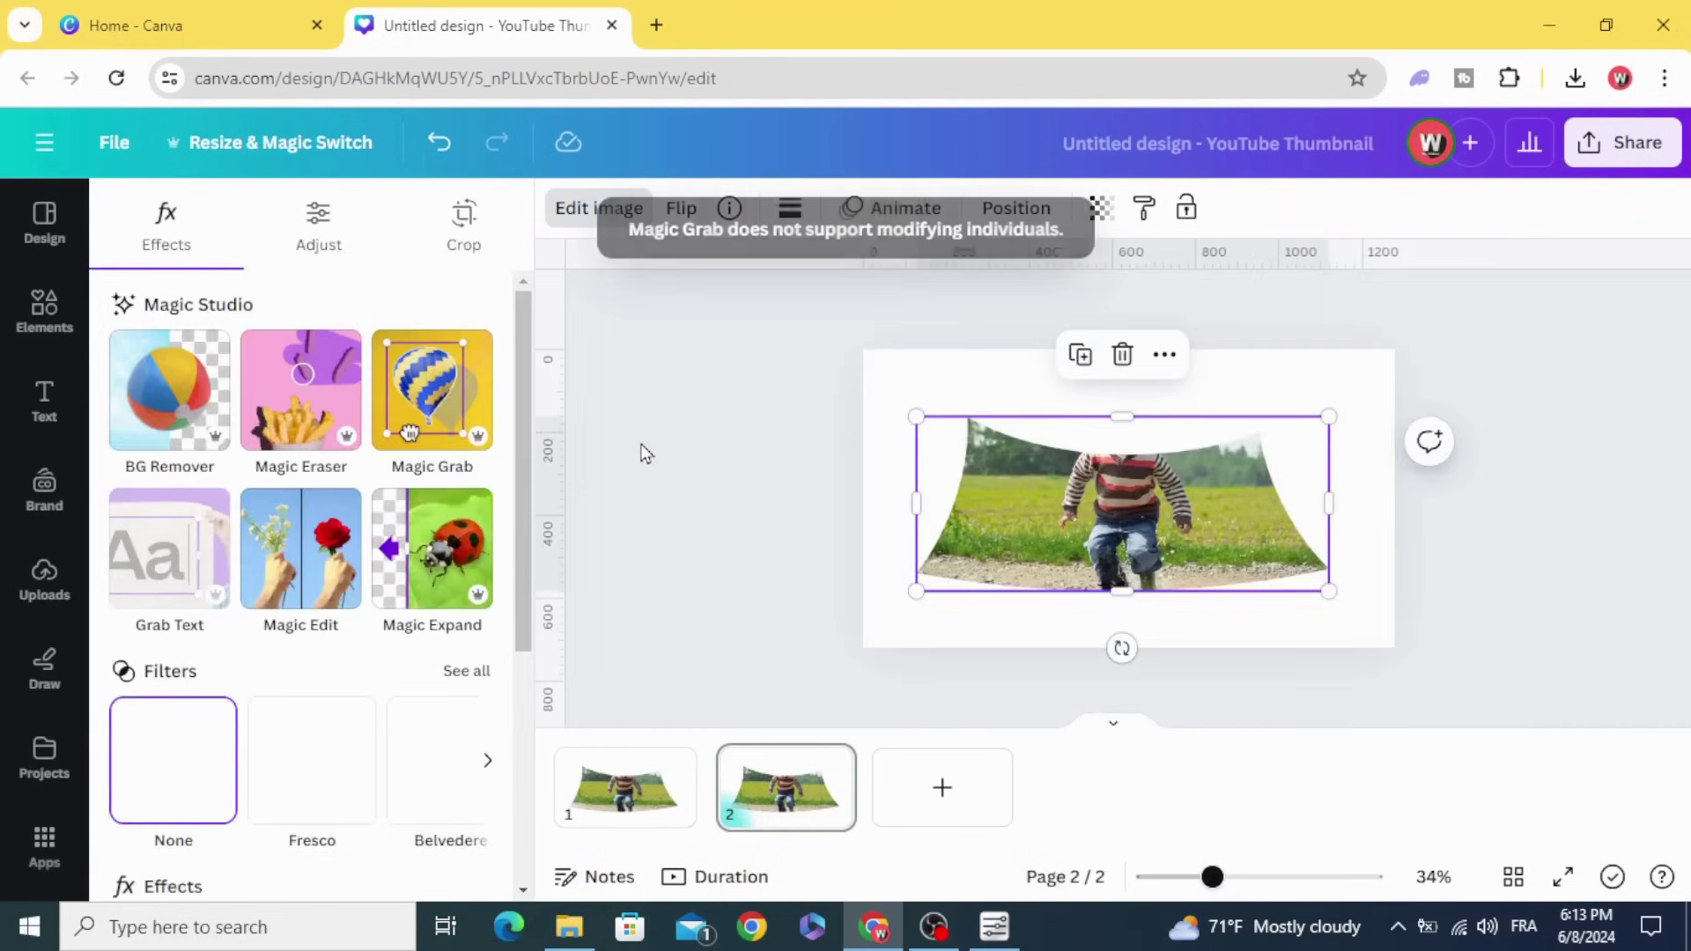
# Delete the page-sized white background element, leaving the curved photo on turquoise.
pyautogui.click(697, 425)
pyautogui.click(876, 369)
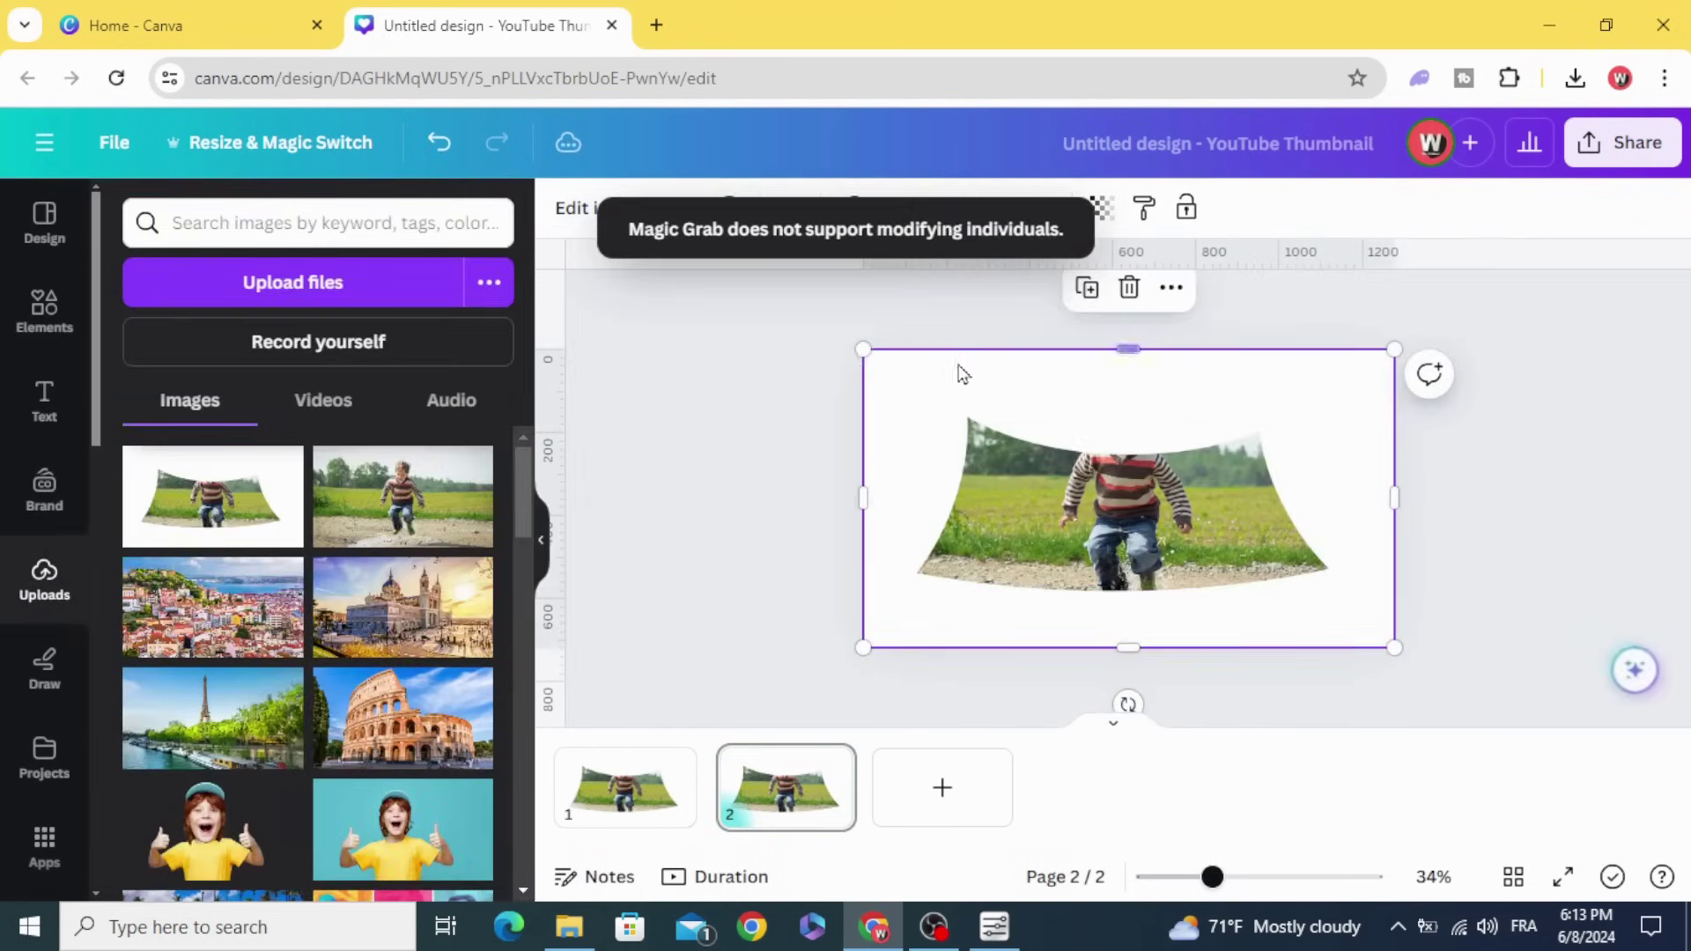
pyautogui.click(1133, 289)
pyautogui.click(1128, 495)
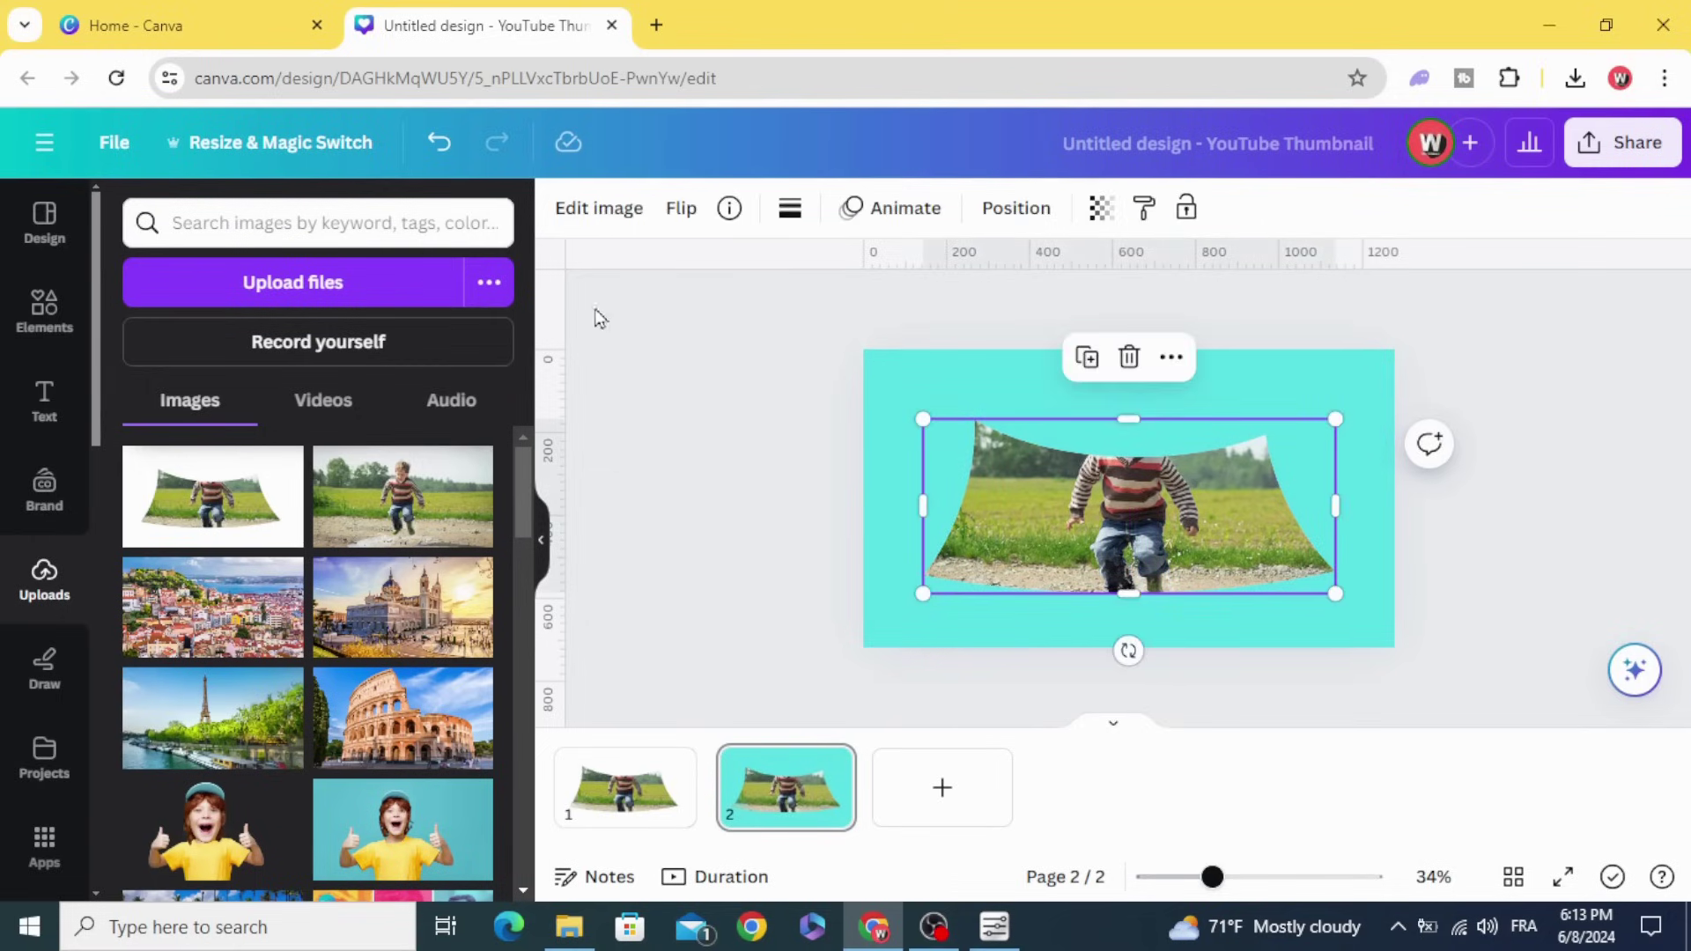
pyautogui.click(598, 208)
pyautogui.scroll(-3, 278, 473)
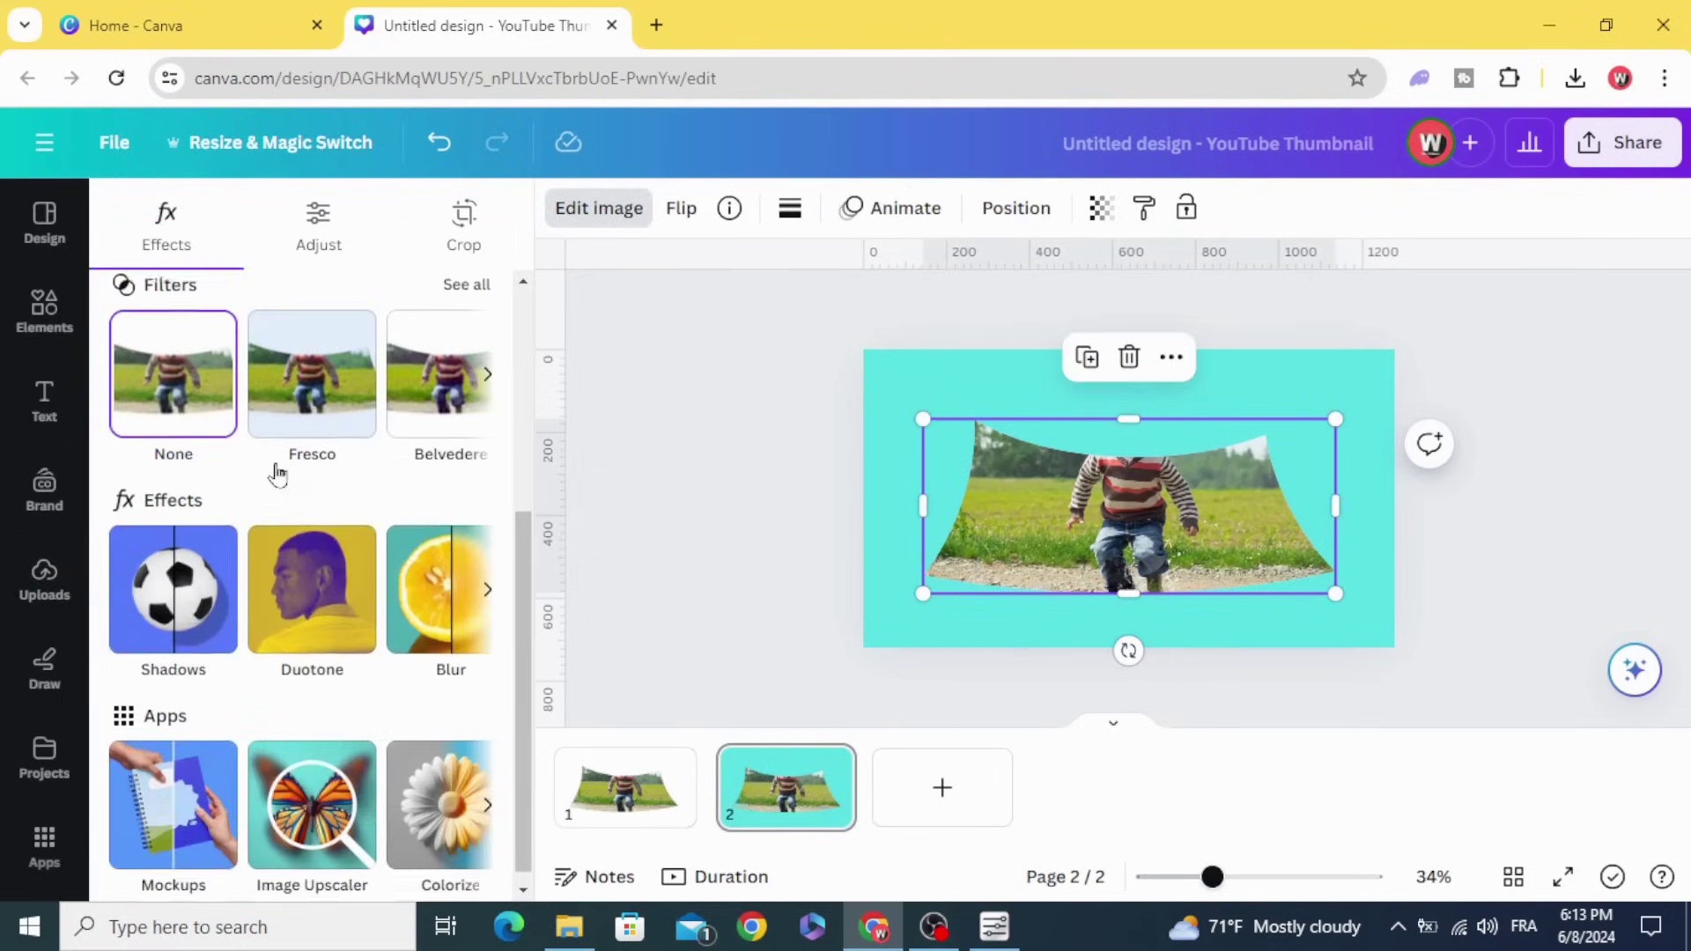
pyautogui.scroll(-1, 278, 473)
# Add a white (#FFFFFF) Outline shadow effect to the curved photo.
pyautogui.click(150, 582)
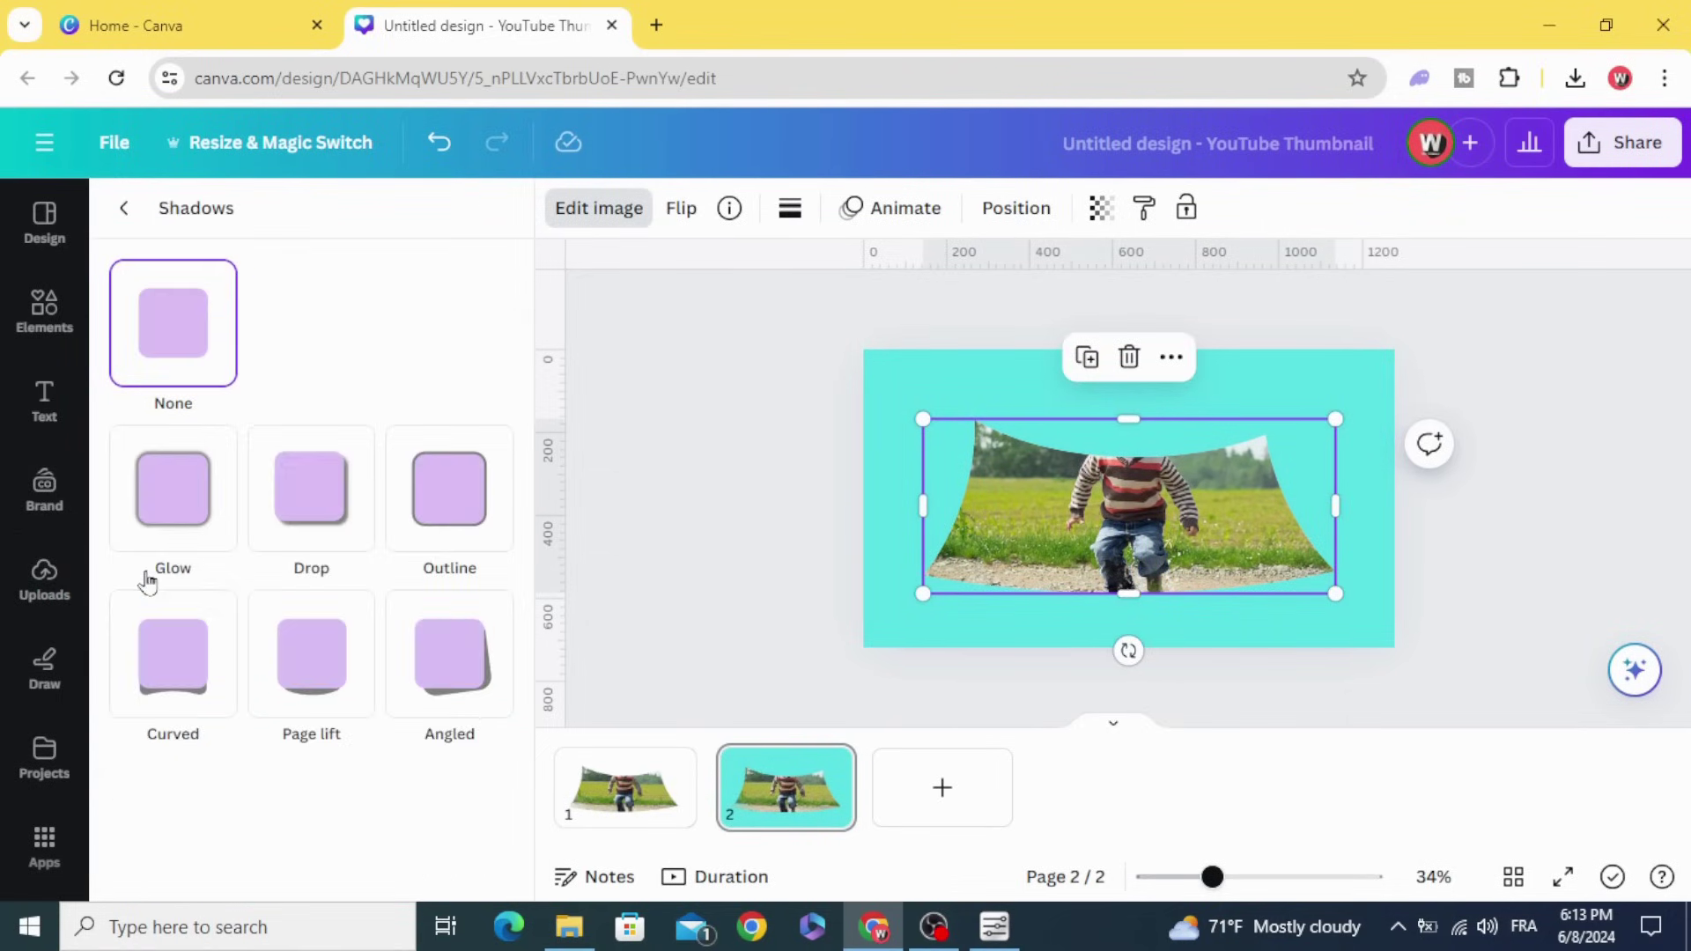
pyautogui.click(456, 494)
pyautogui.scroll(-2, 437, 635)
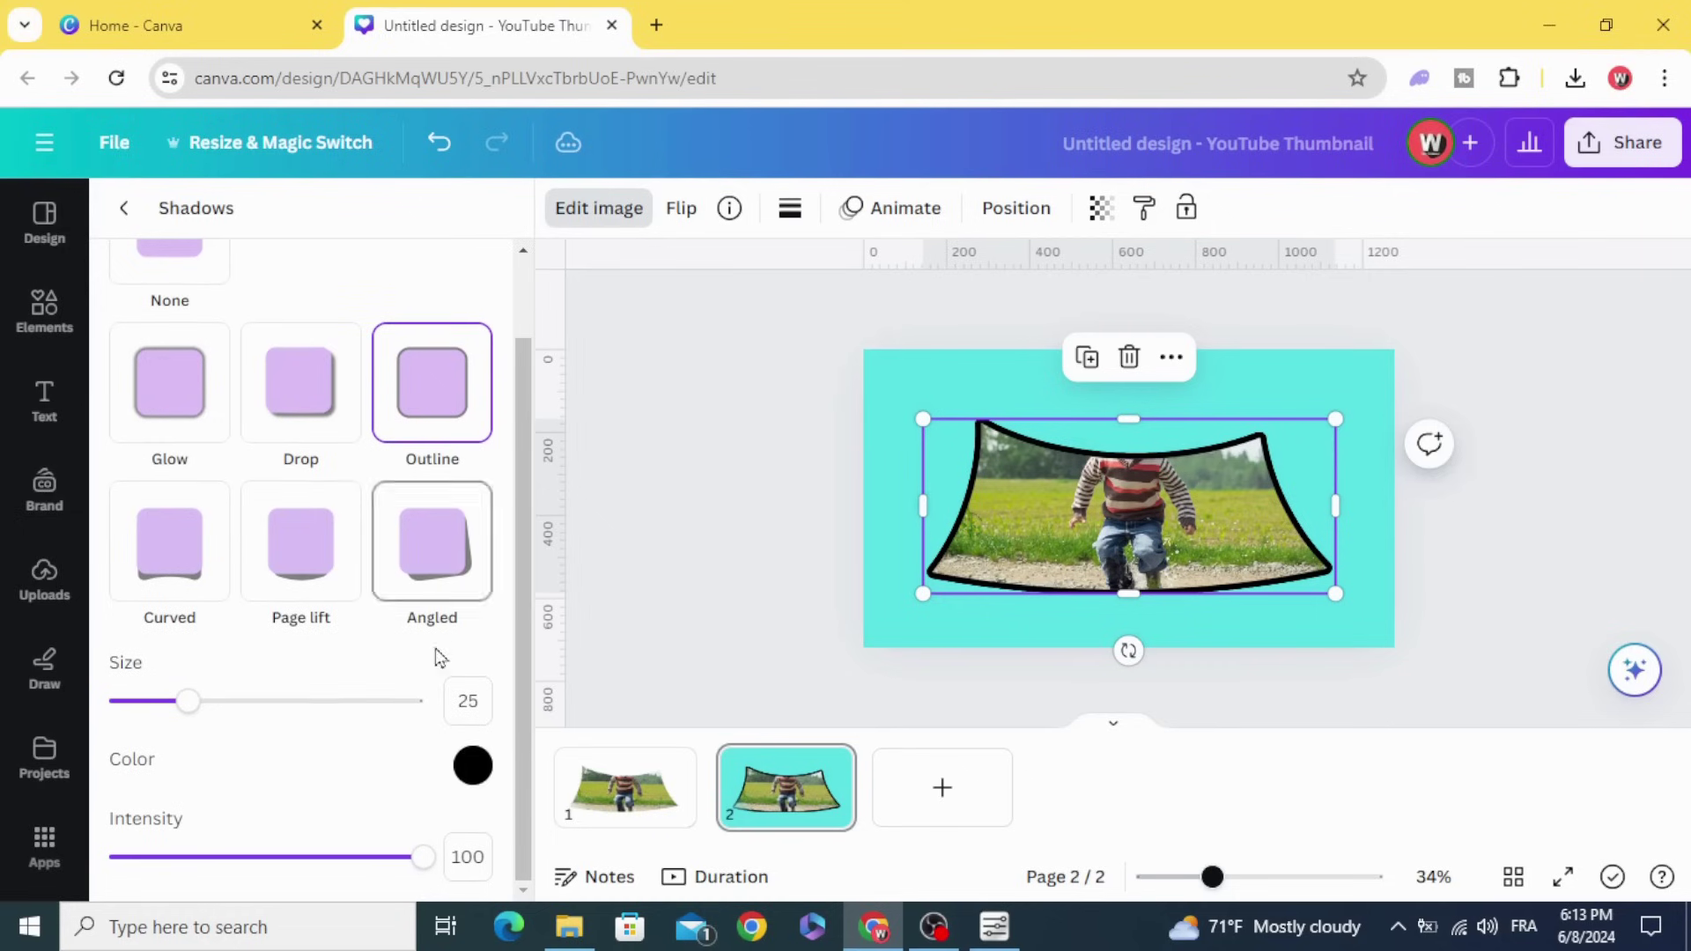
pyautogui.click(473, 765)
pyautogui.moveTo(478, 631); pyautogui.dragTo(481, 499)
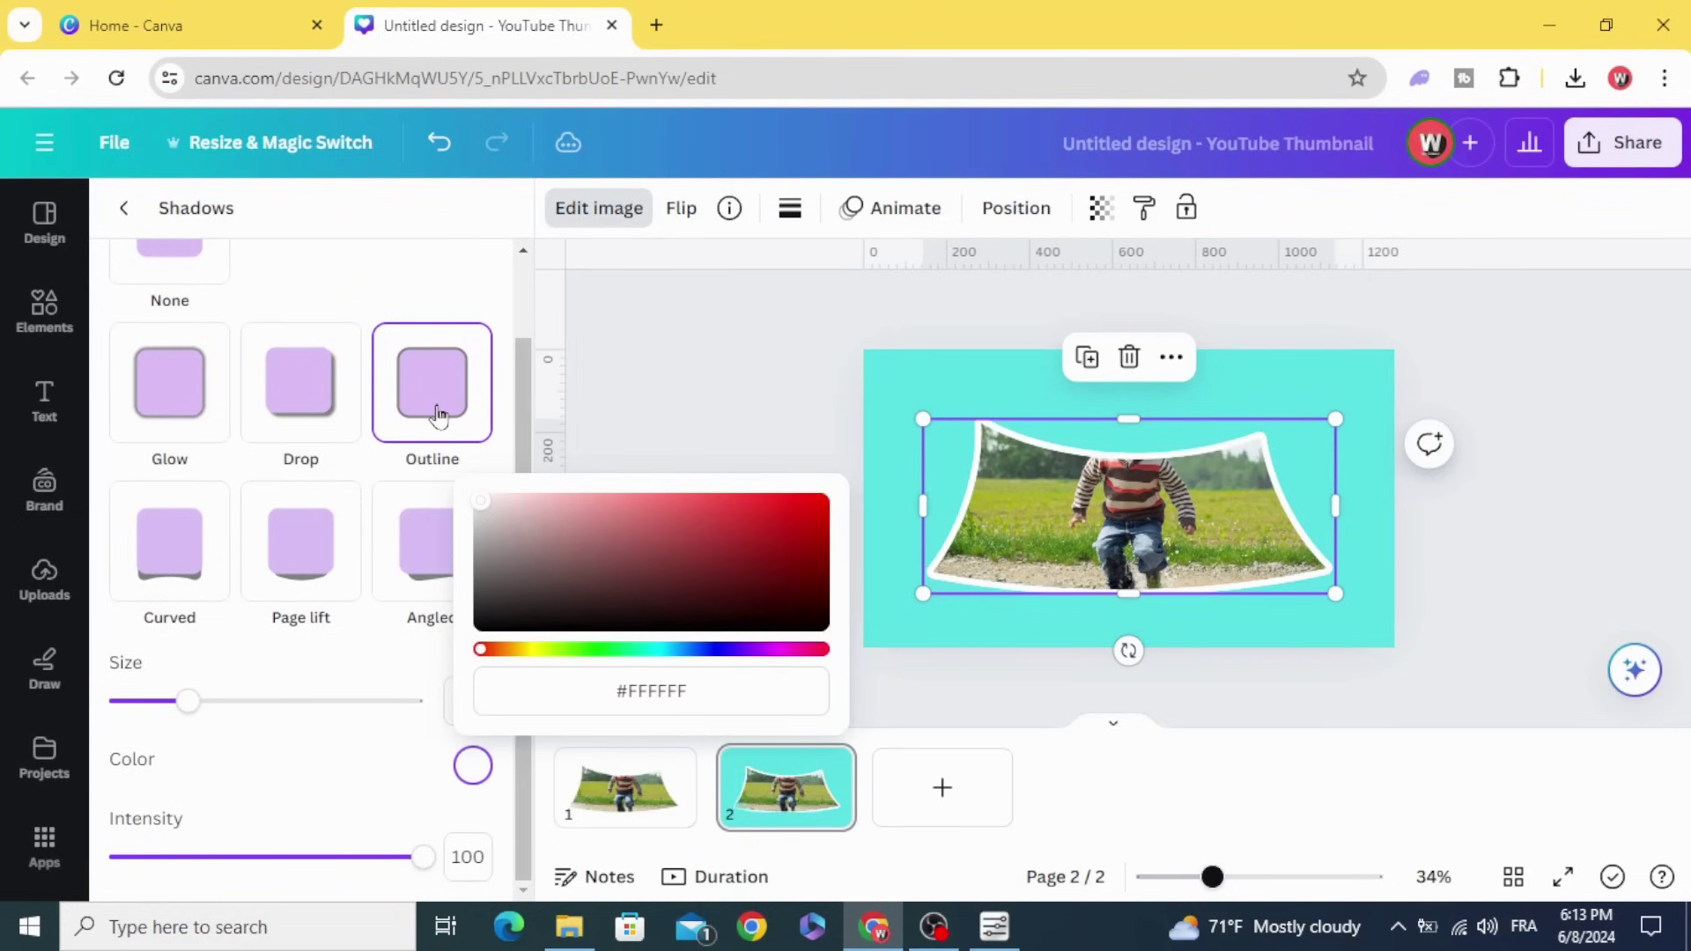
pyautogui.click(689, 400)
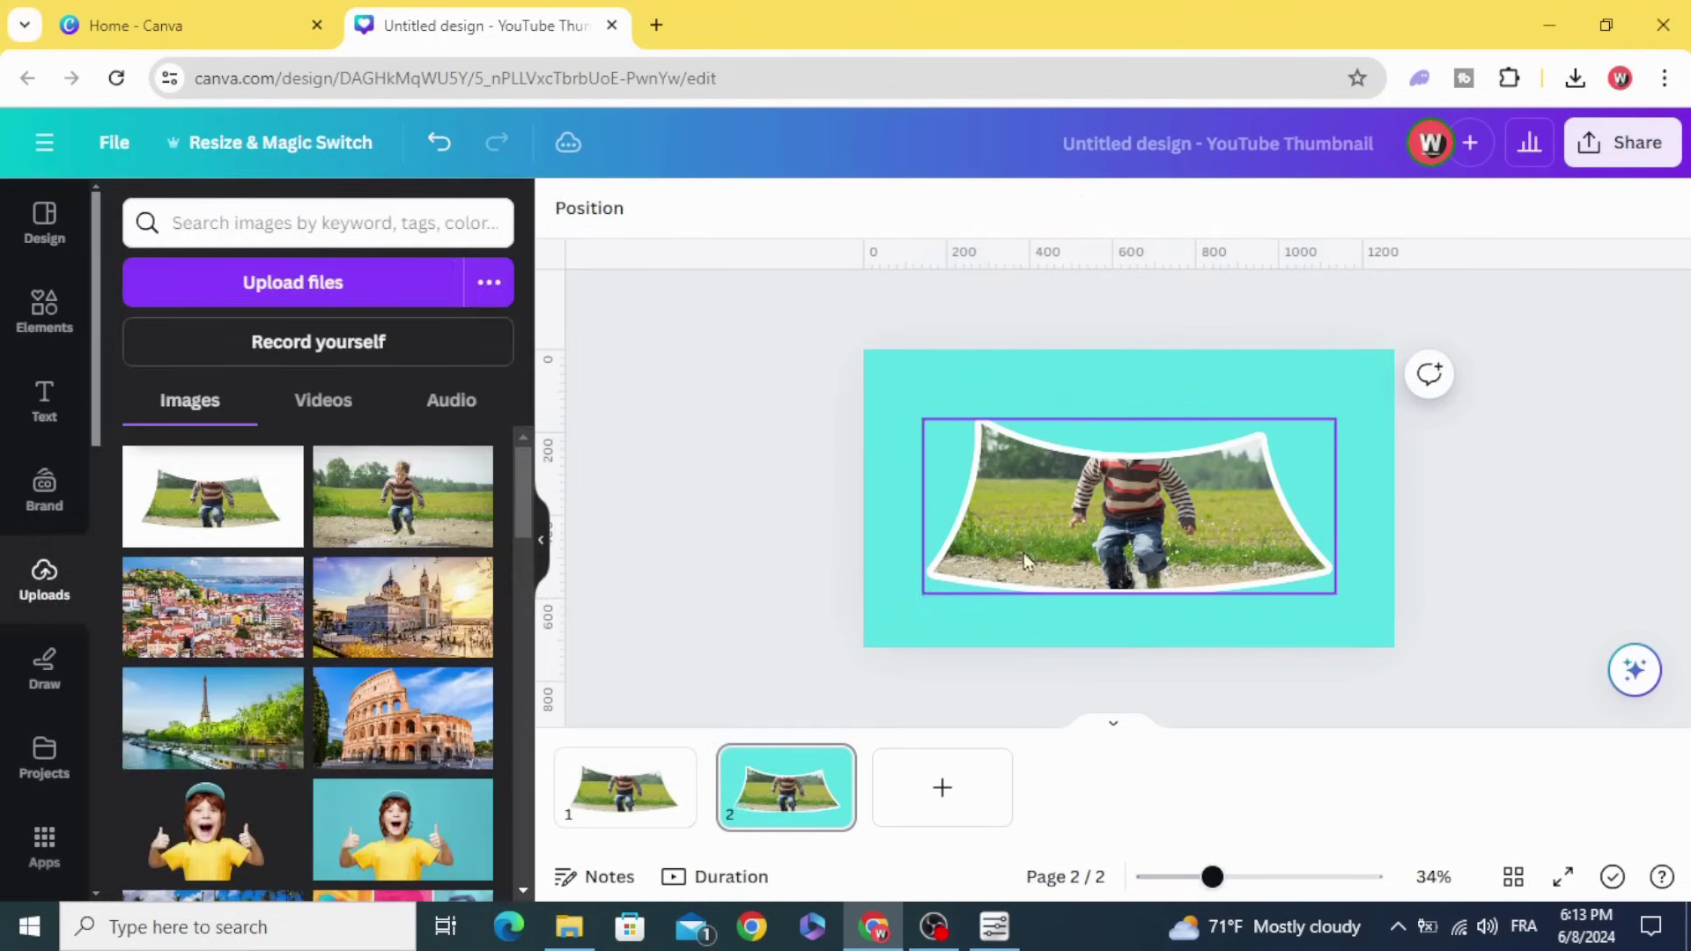
# Enlarge the outlined photo from a corner and centre it on the page.
pyautogui.moveTo(1029, 565); pyautogui.dragTo(1020, 545)
pyautogui.moveTo(1322, 422); pyautogui.dragTo(1360, 398)
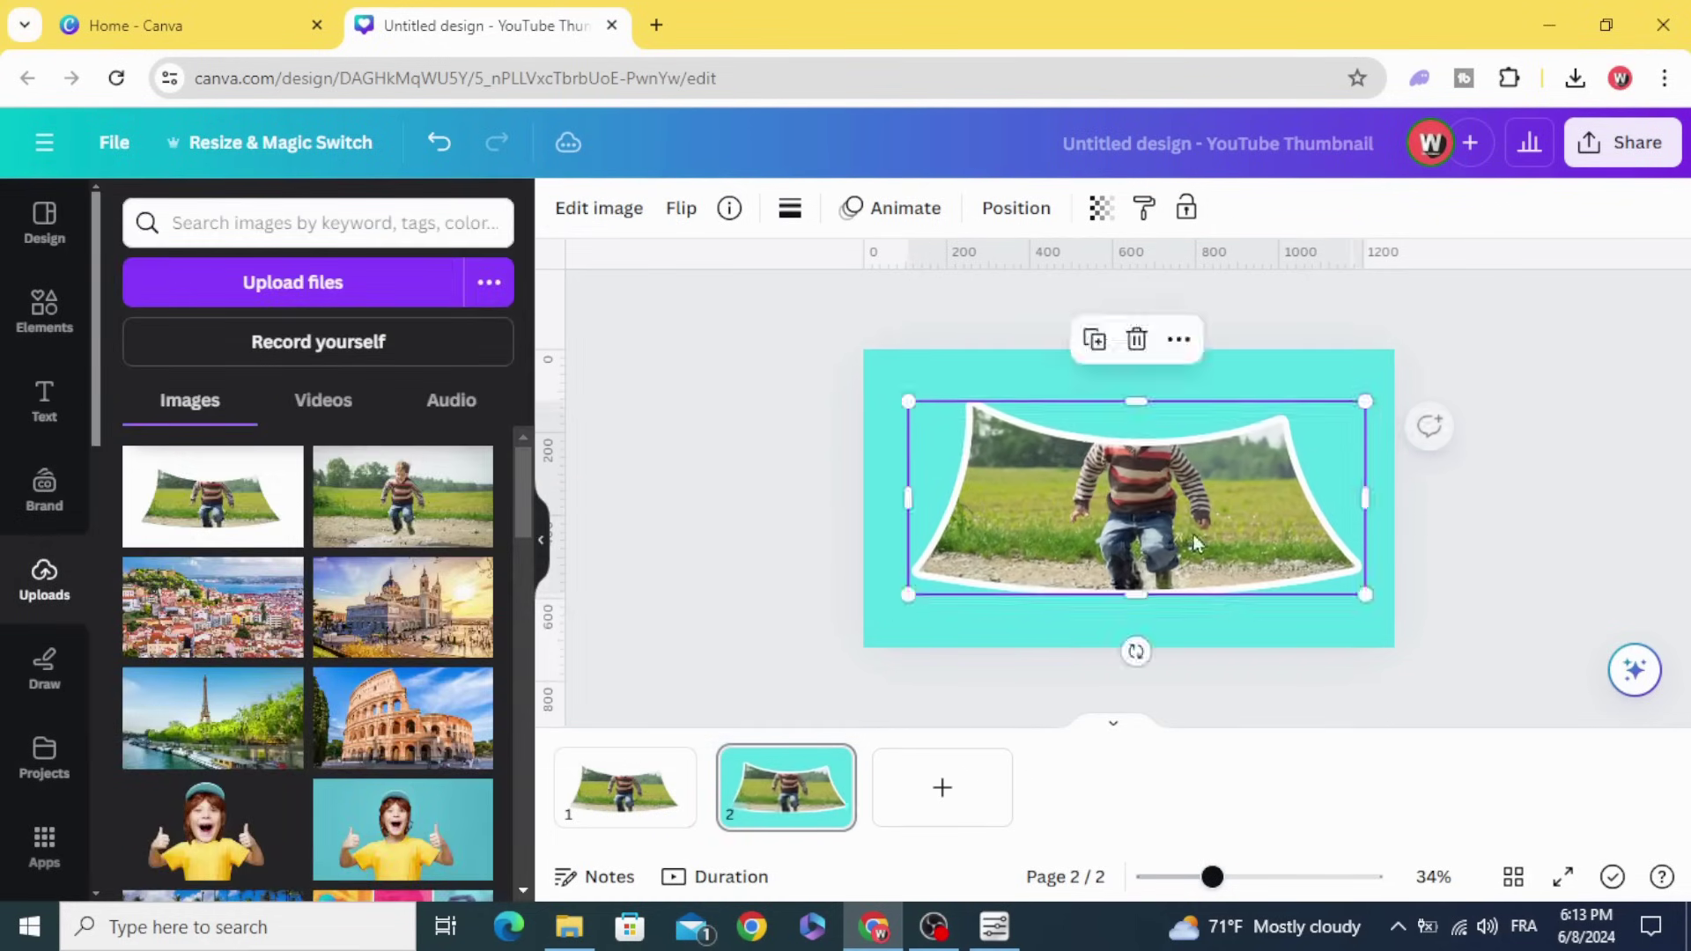
pyautogui.moveTo(1192, 532); pyautogui.dragTo(1185, 532)
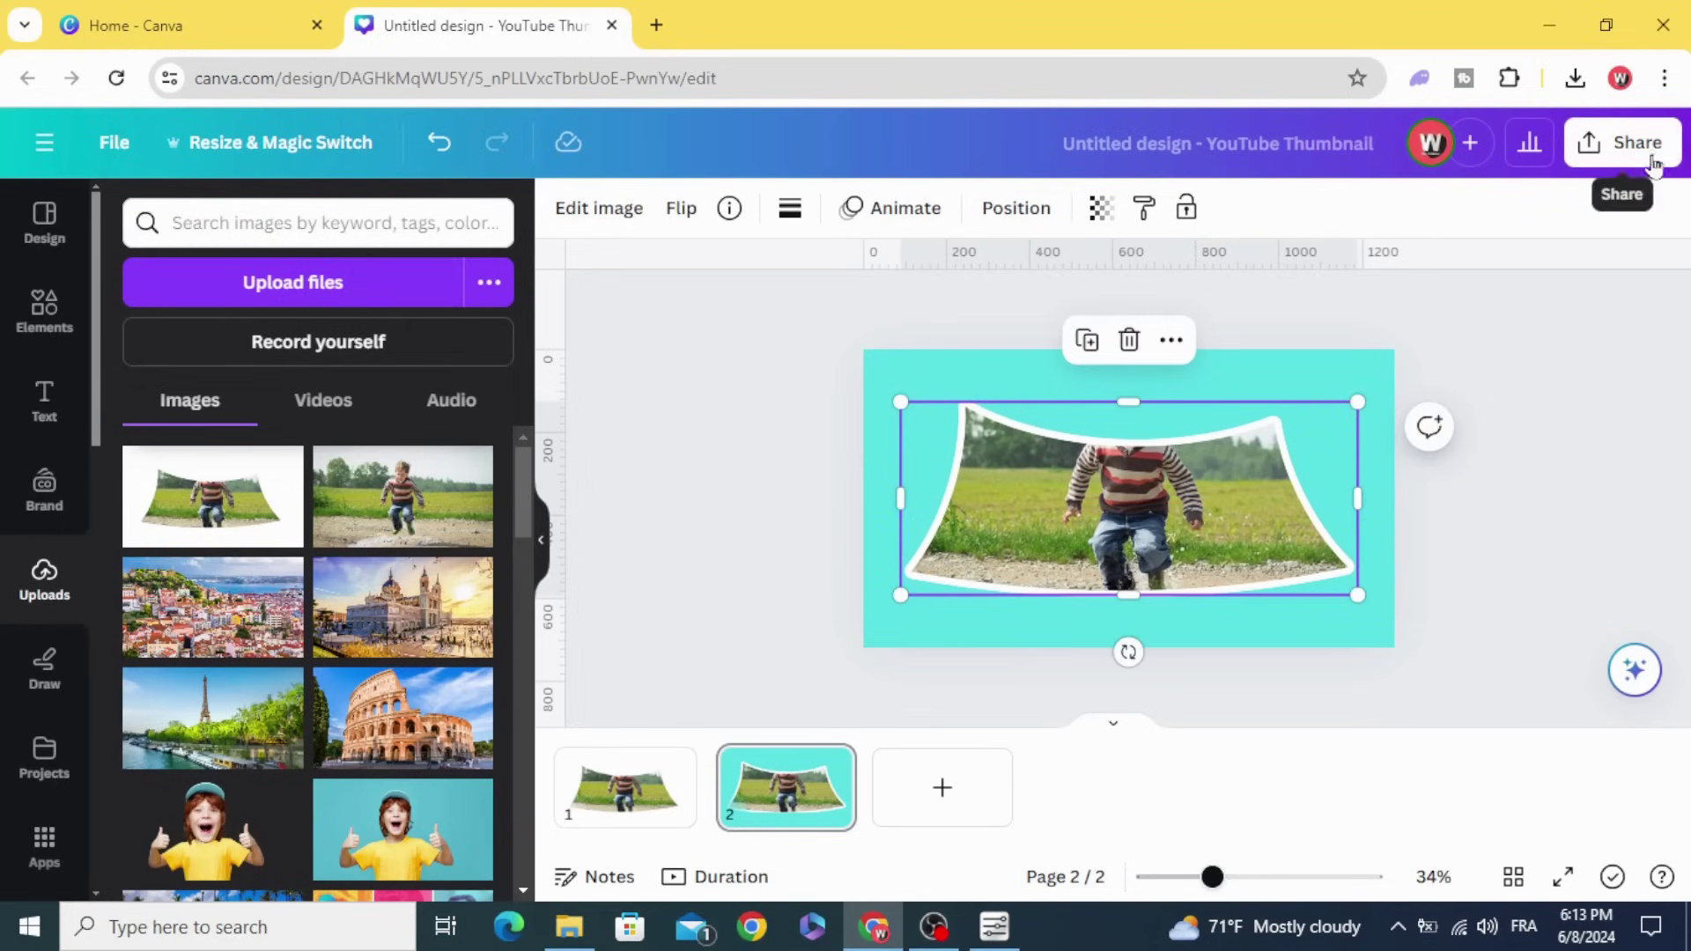
# Download only page 2 of the design as a transparent PNG.
pyautogui.click(1625, 142)
pyautogui.scroll(-2, 1462, 684)
pyautogui.click(1464, 656)
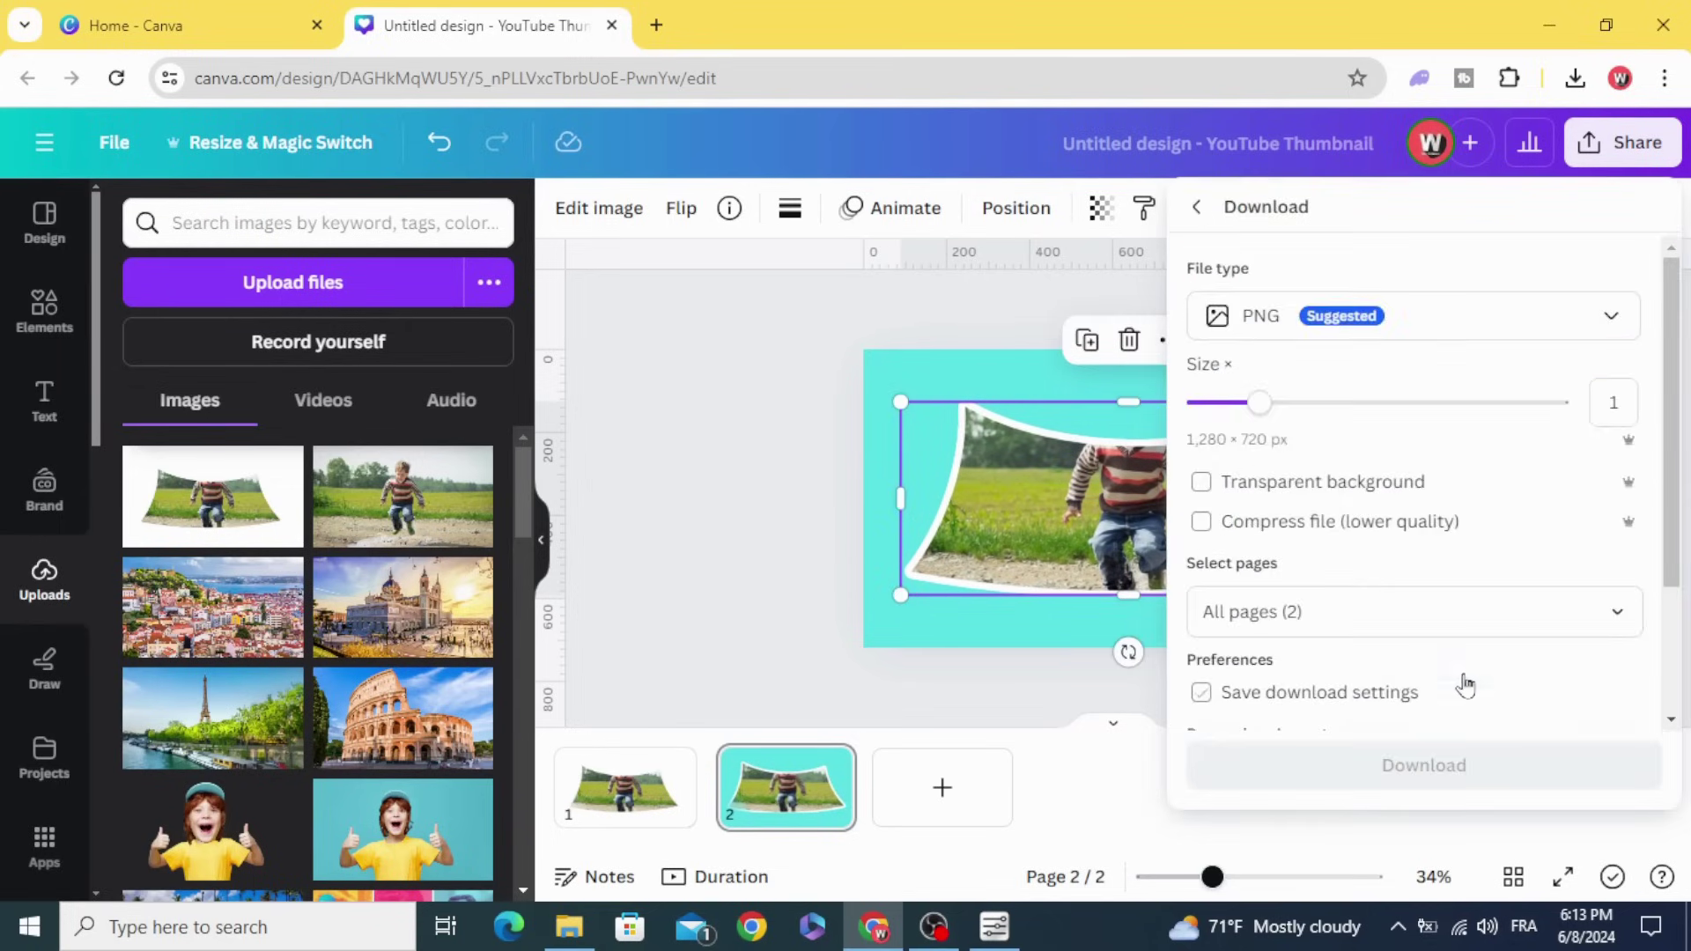
pyautogui.click(1466, 612)
pyautogui.click(1640, 302)
pyautogui.click(1638, 441)
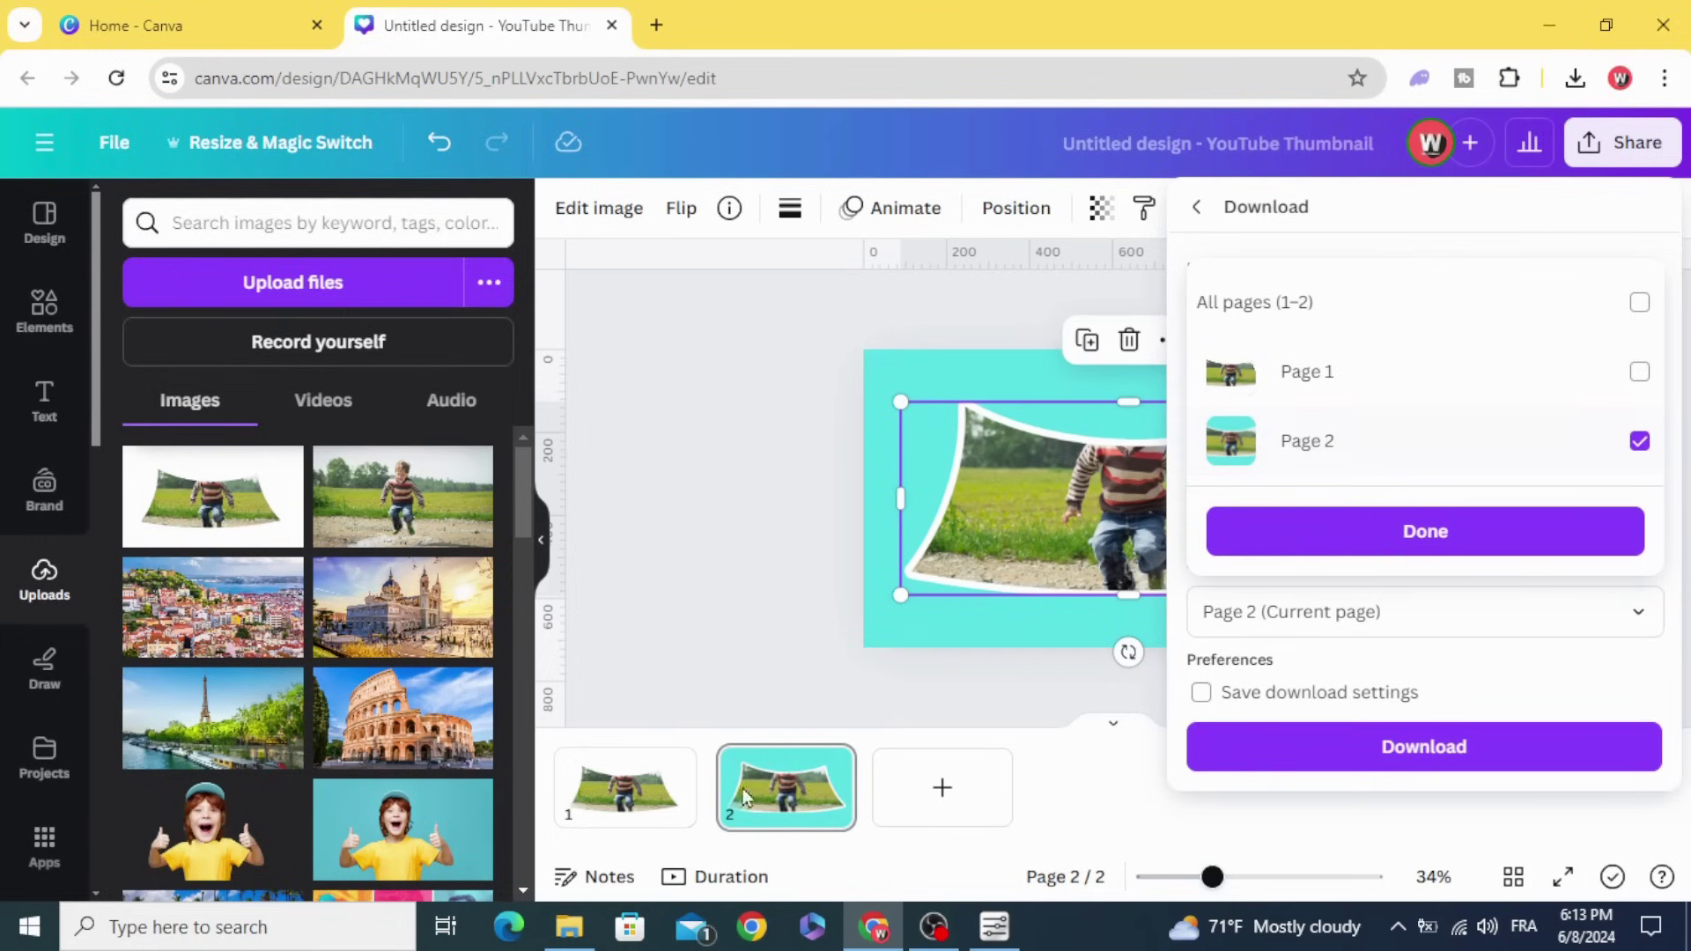
pyautogui.click(1420, 532)
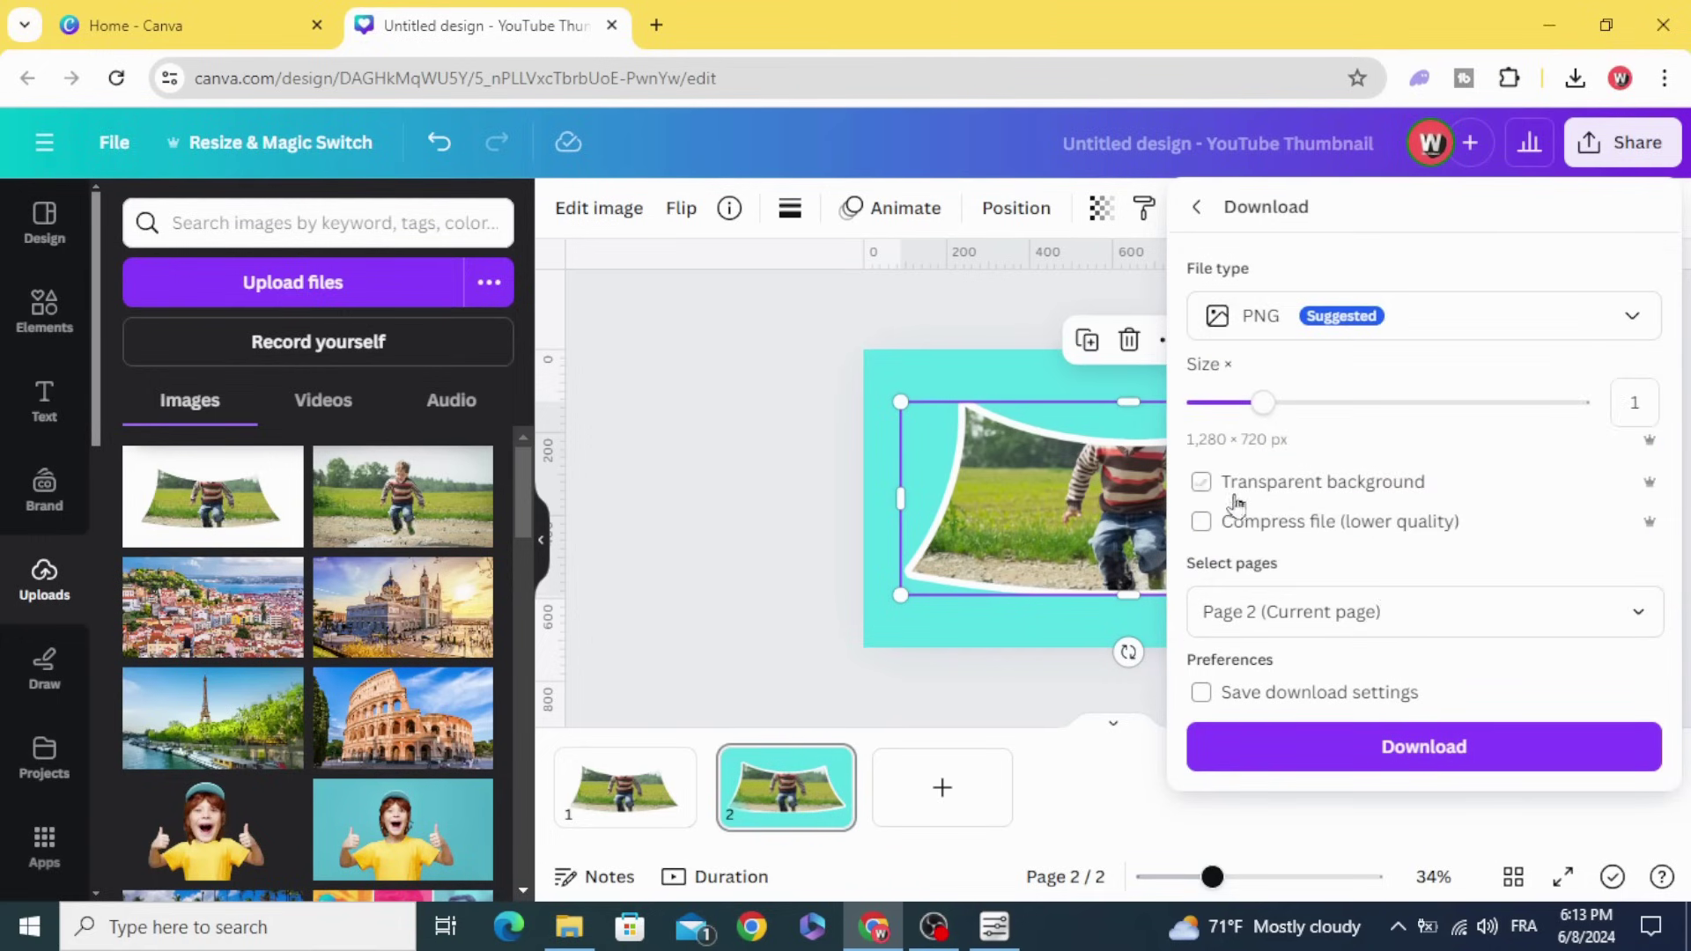
pyautogui.click(1422, 747)
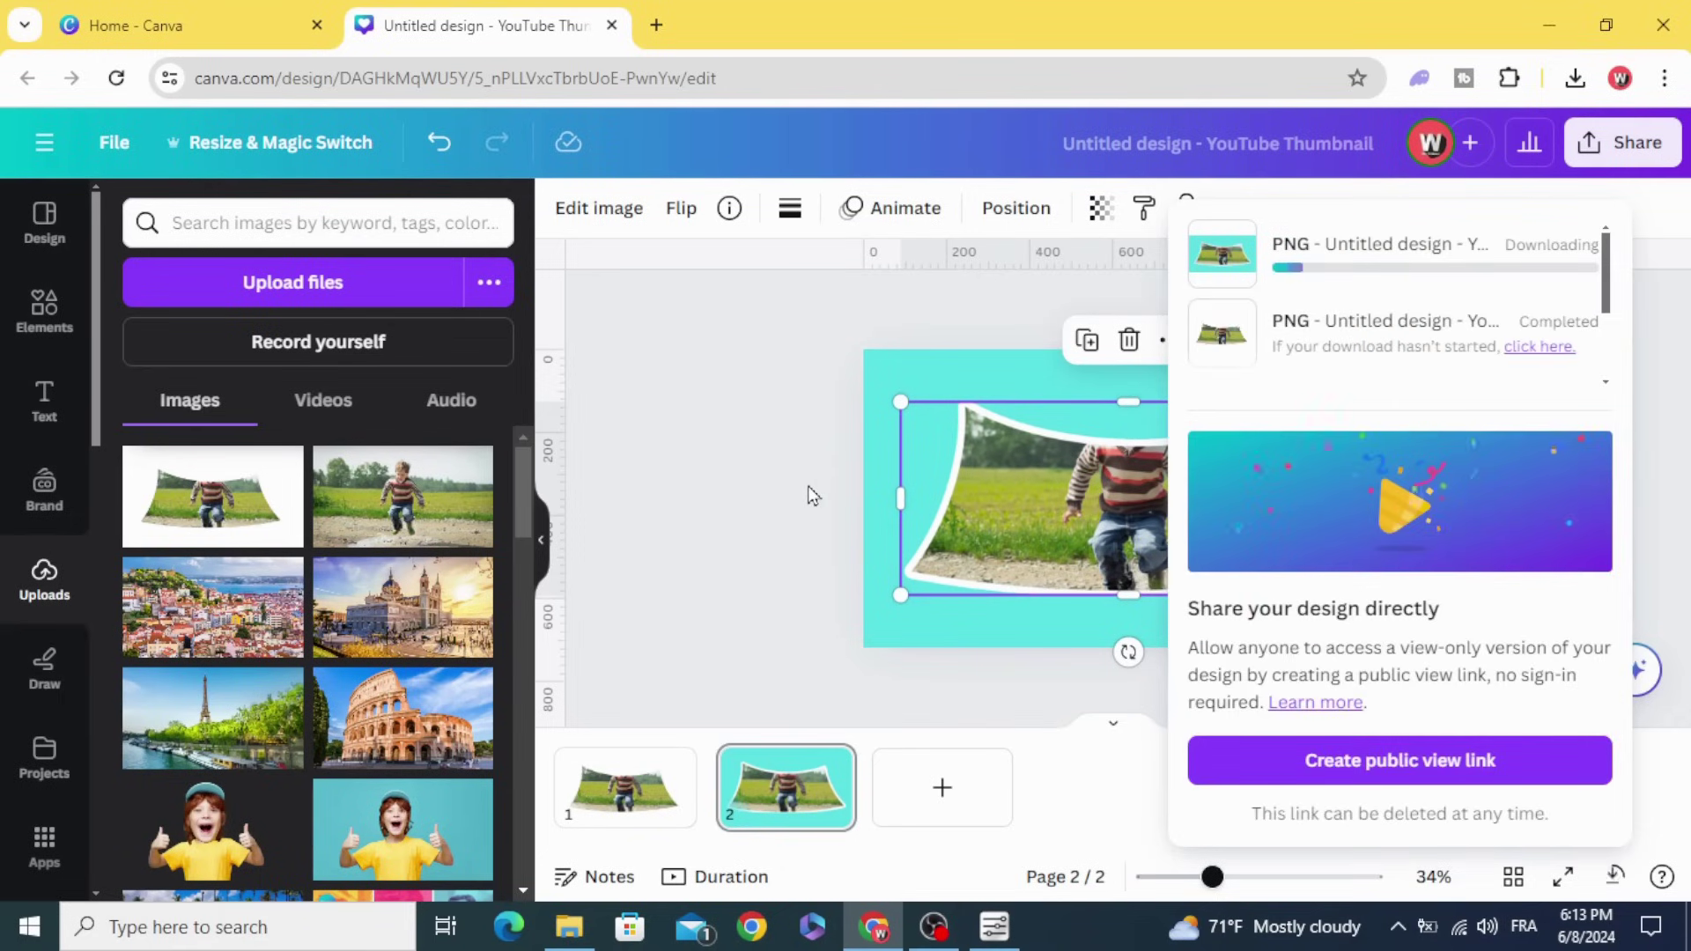
# Drag the downloaded PNG from Chrome's recent downloads into Canva's Uploads panel.
pyautogui.click(811, 495)
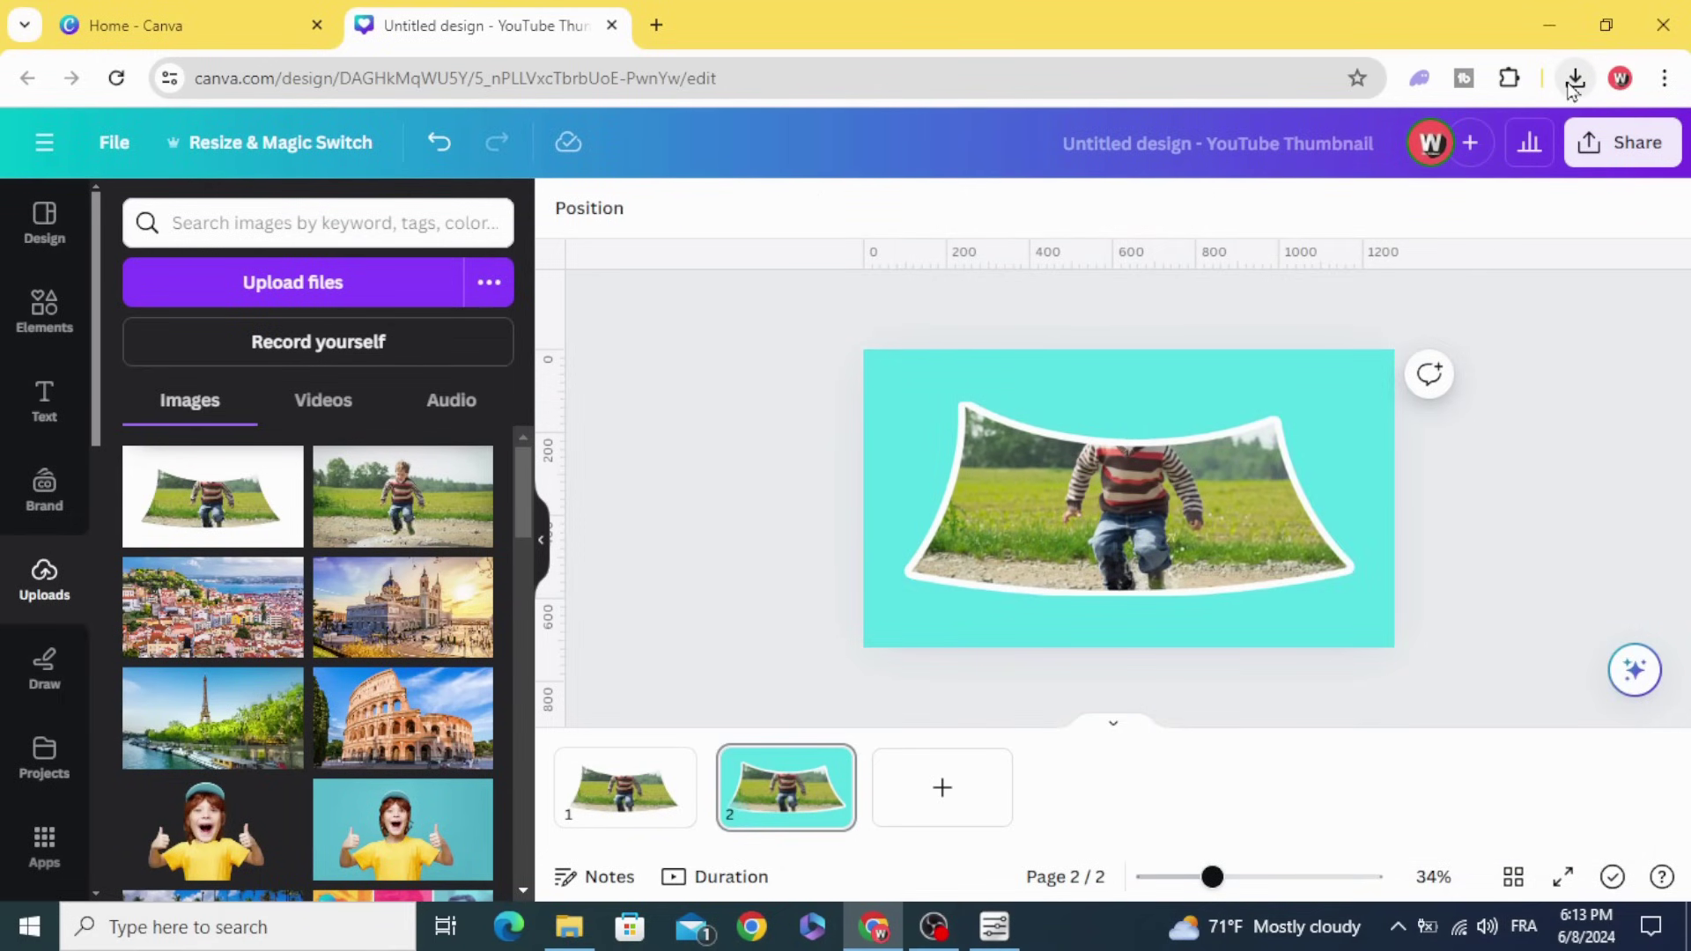
pyautogui.click(1573, 79)
pyautogui.moveTo(1374, 198); pyautogui.dragTo(347, 560)
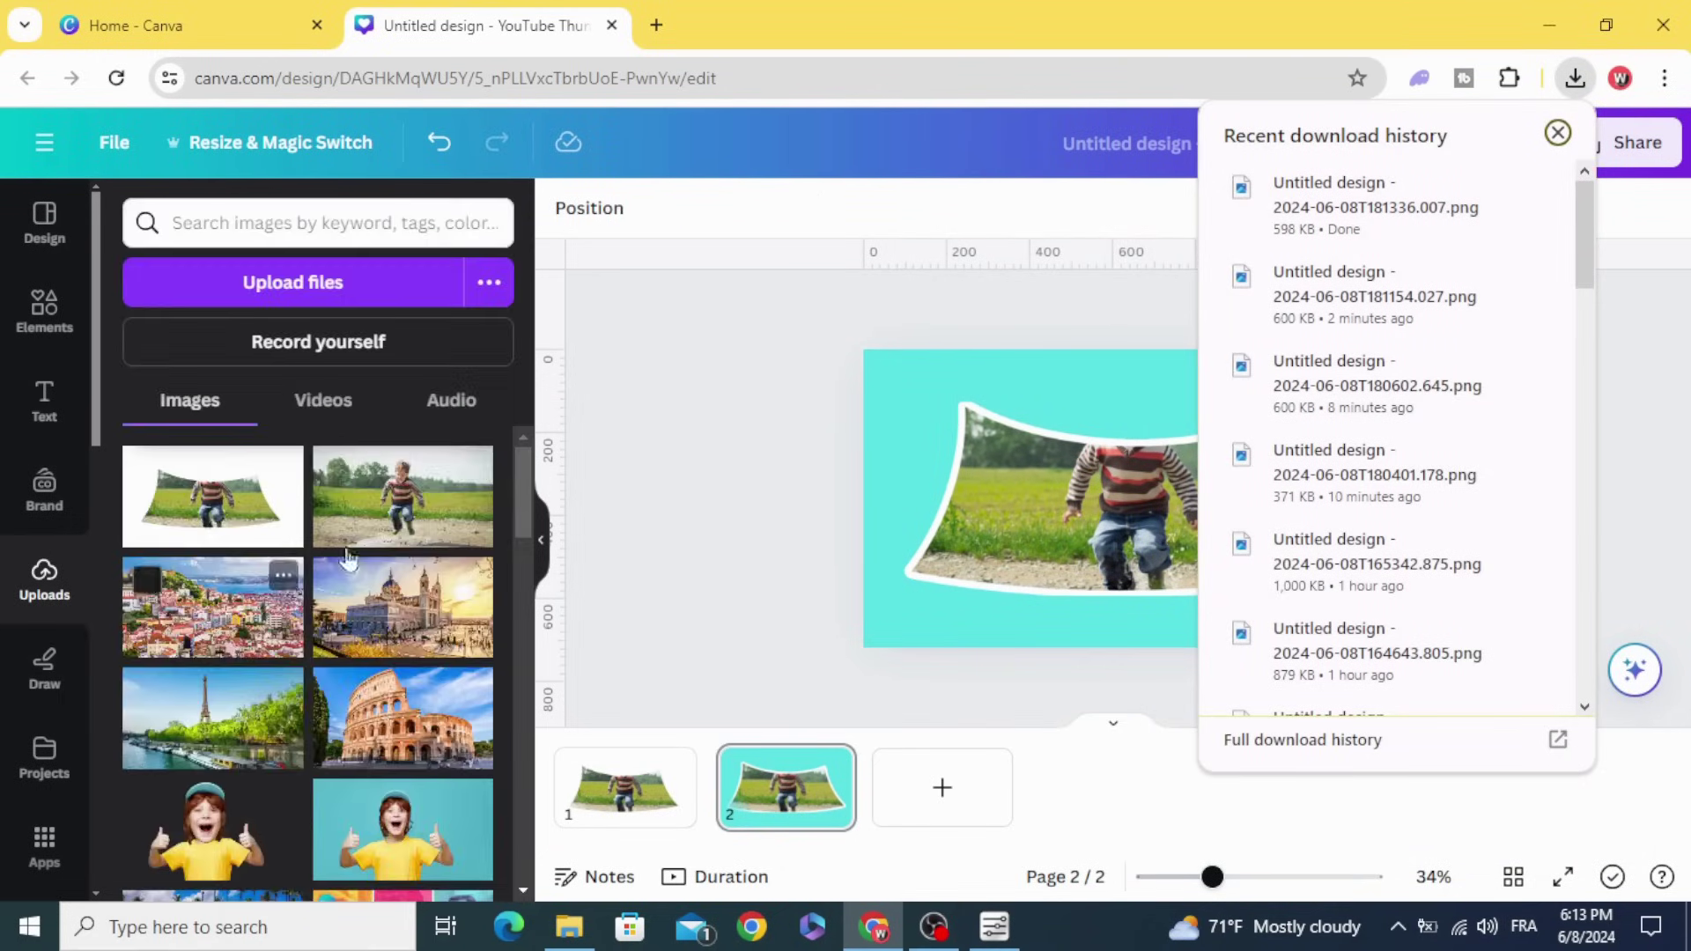
# Add page 3 with the uploaded curved-frame image stretched across it, then open its effects.
pyautogui.click(696, 482)
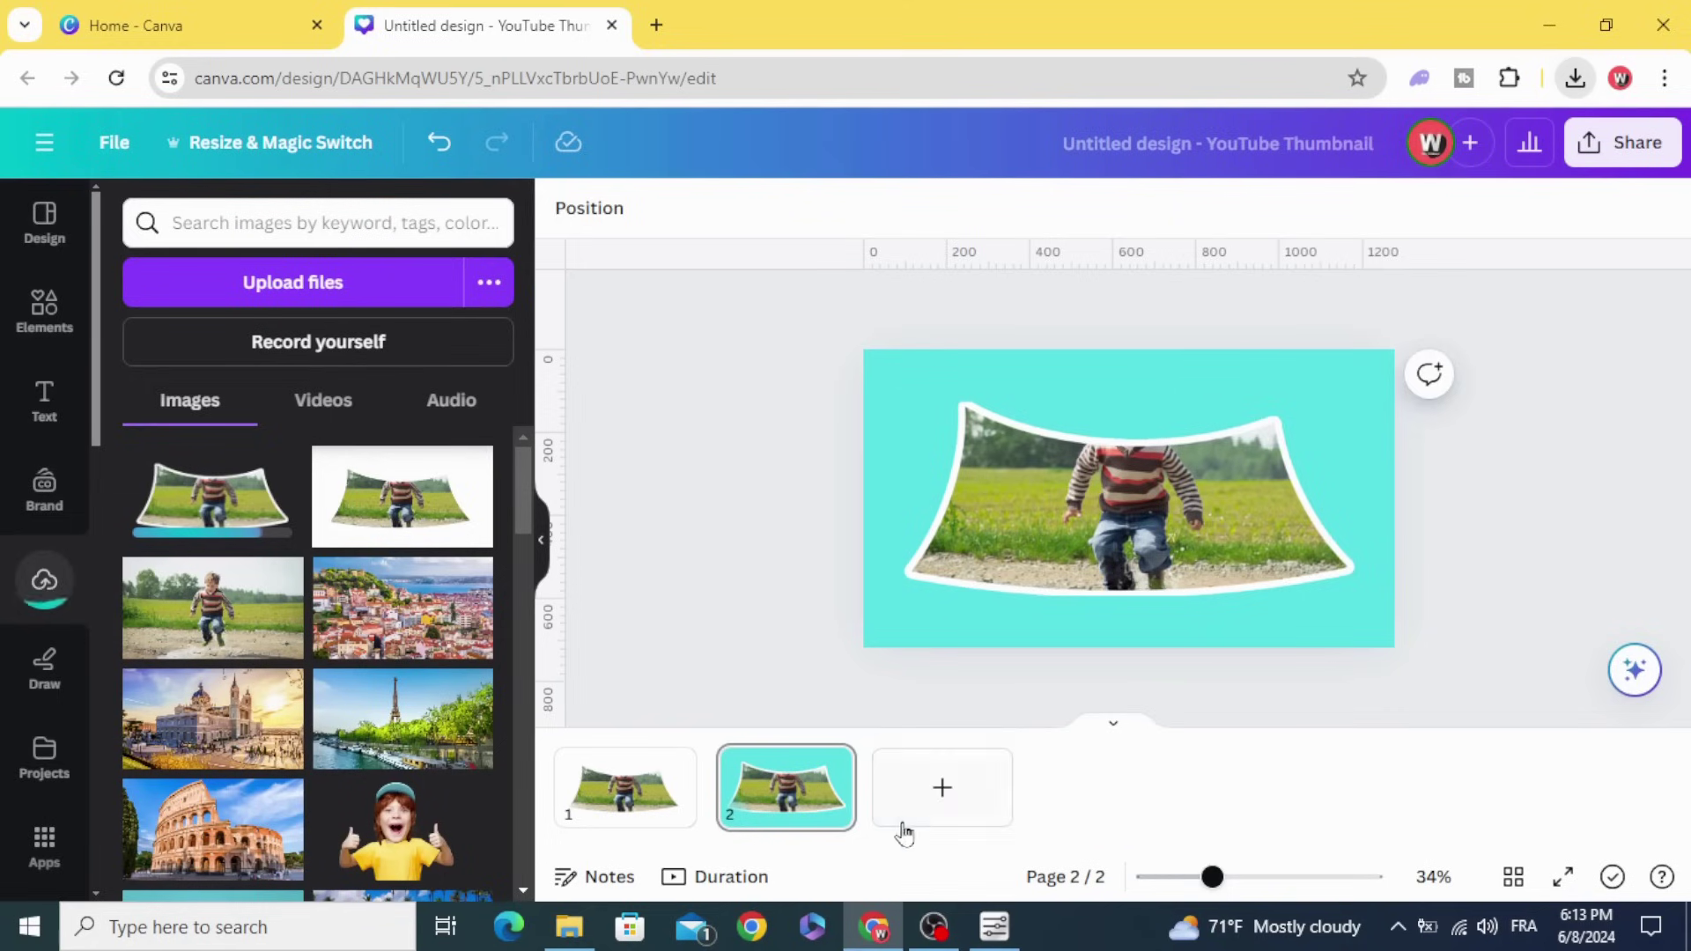
pyautogui.click(941, 790)
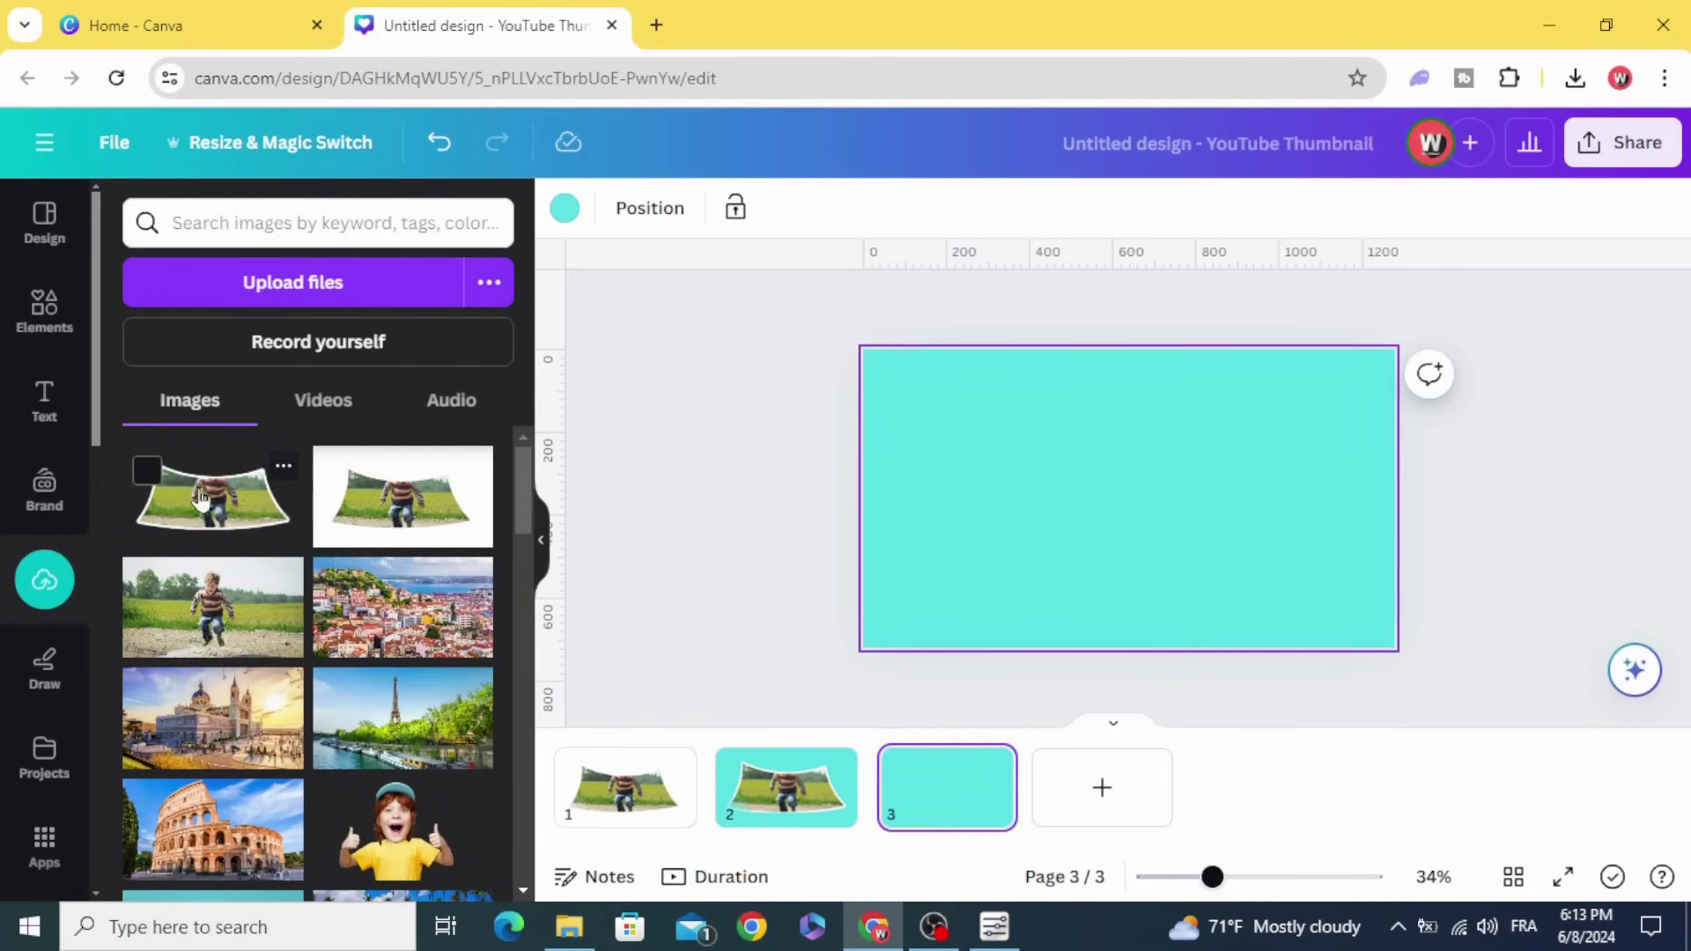
pyautogui.click(172, 500)
pyautogui.moveTo(1102, 508); pyautogui.dragTo(1051, 472)
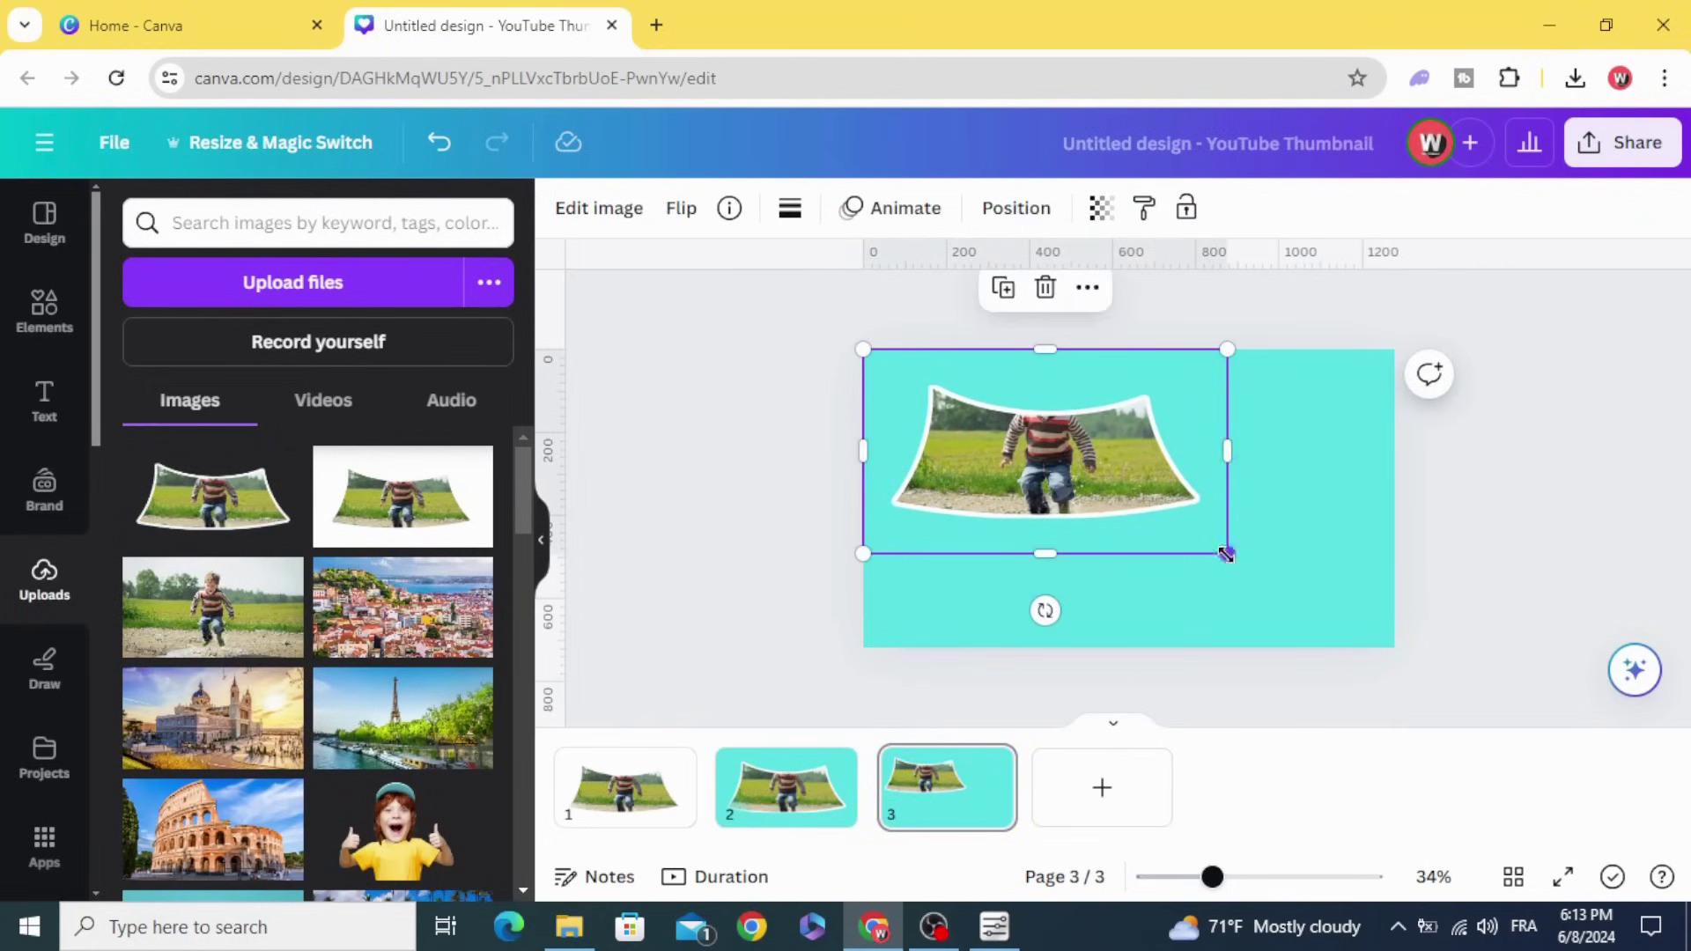
pyautogui.moveTo(1227, 553); pyautogui.dragTo(1393, 647)
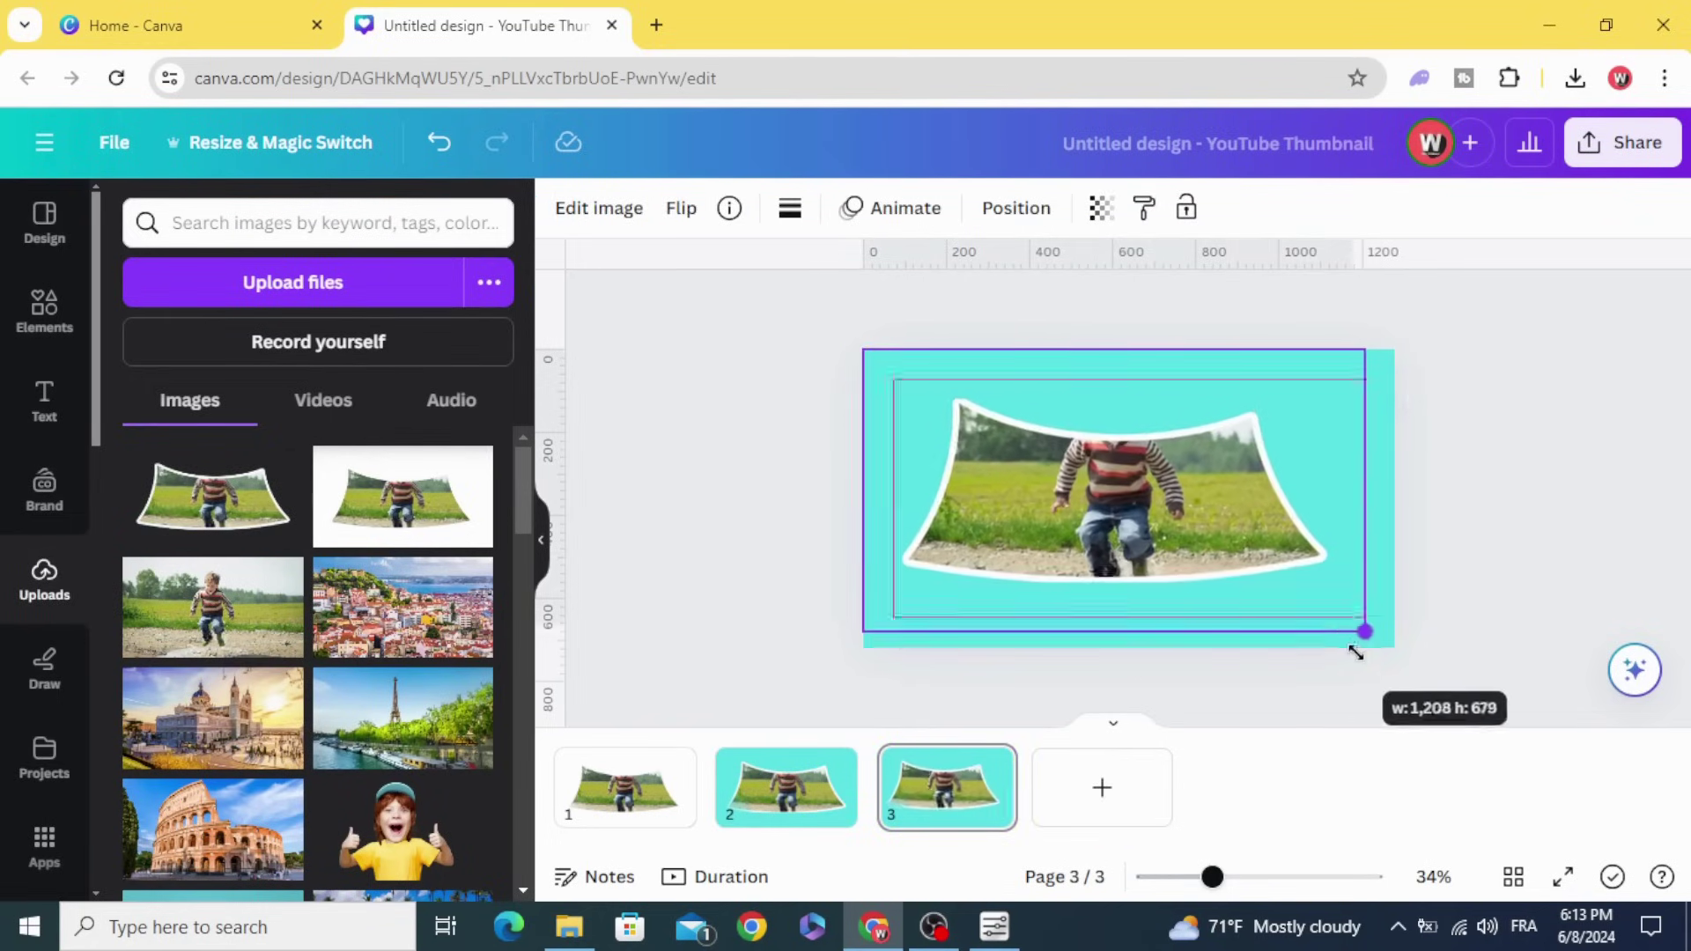
pyautogui.click(634, 214)
pyautogui.scroll(-3, 178, 565)
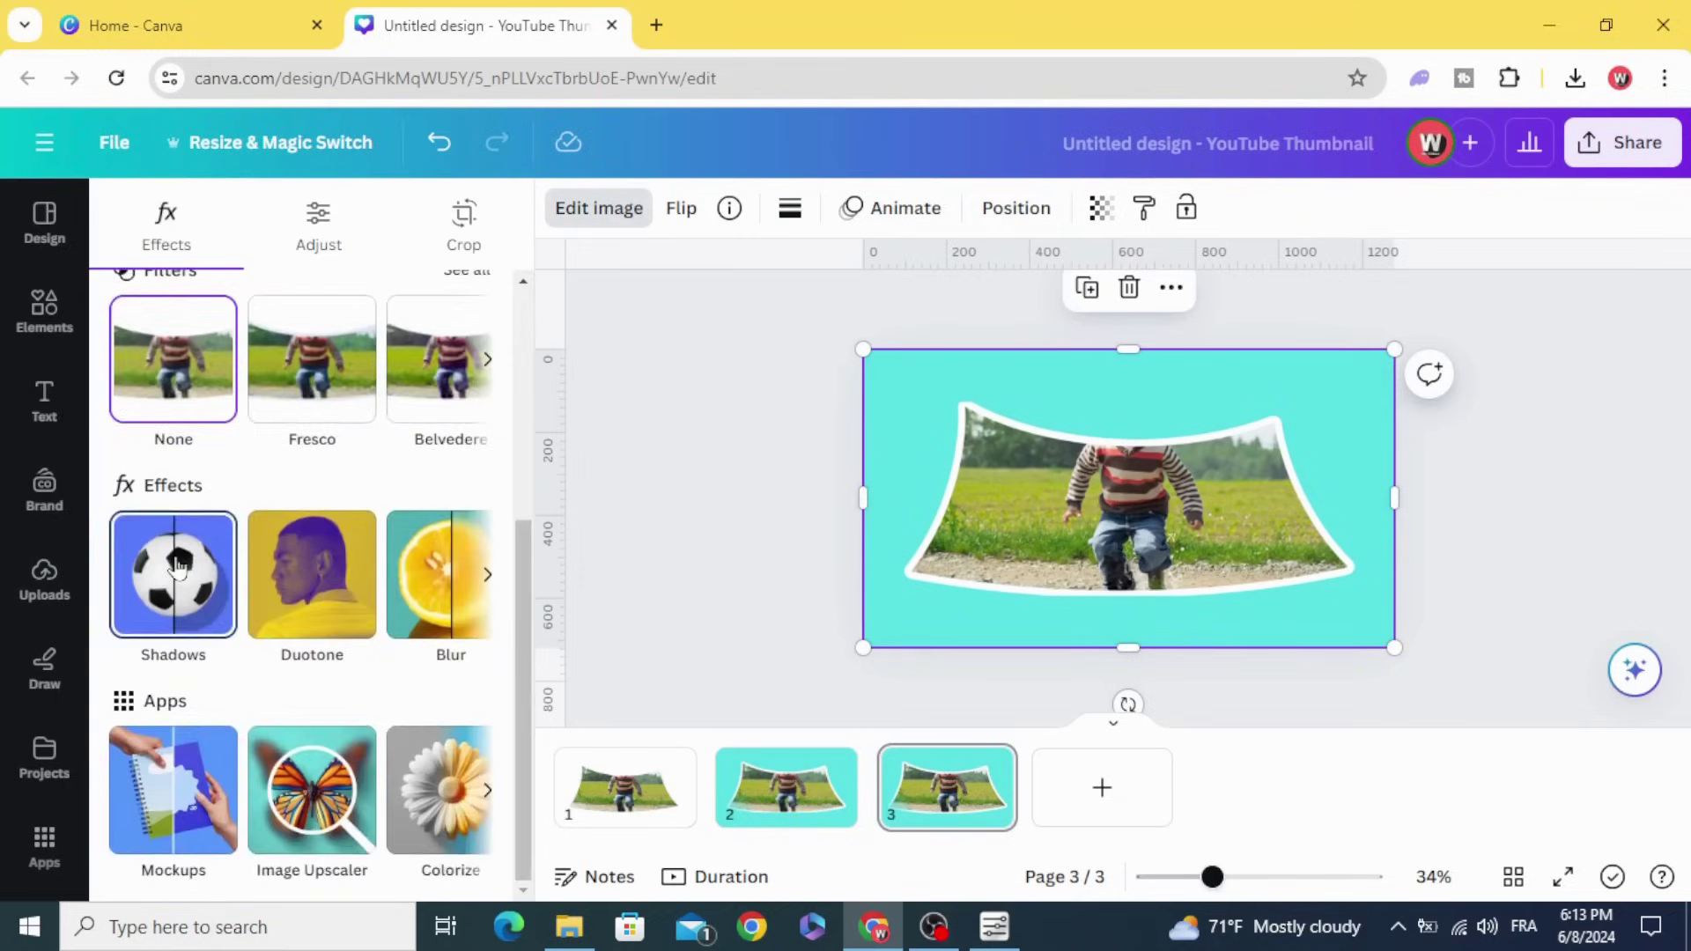
# Apply a Curved shadow with Curve 100 and Distance 0, then nudge the image down.
pyautogui.click(179, 565)
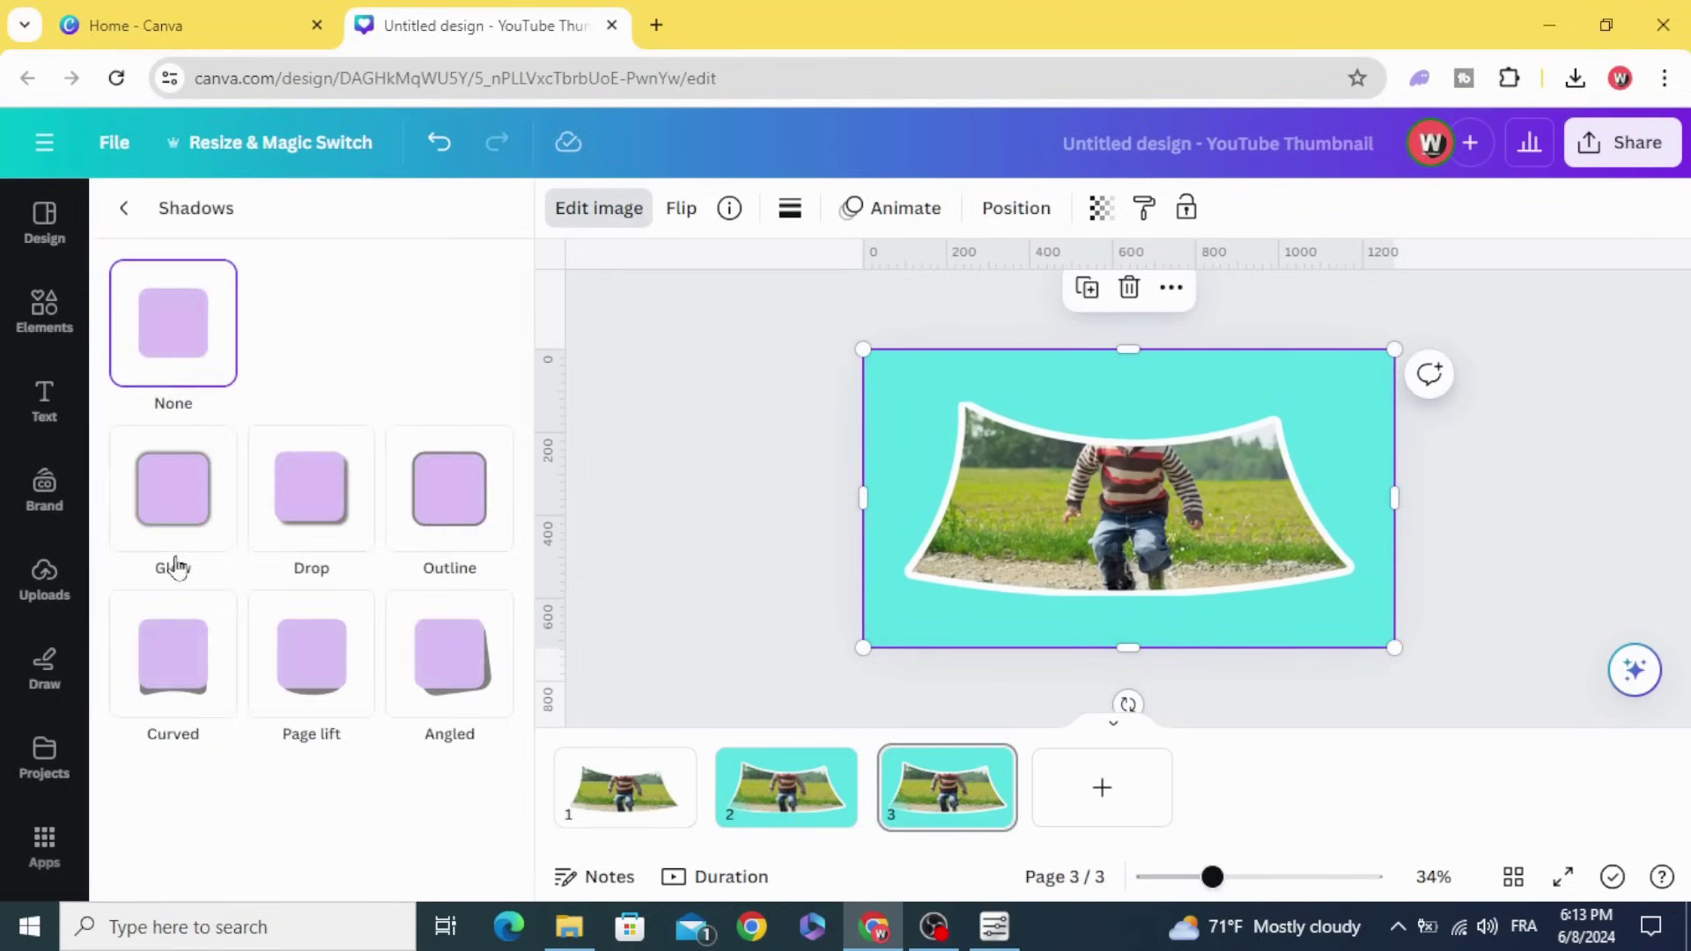
pyautogui.click(160, 656)
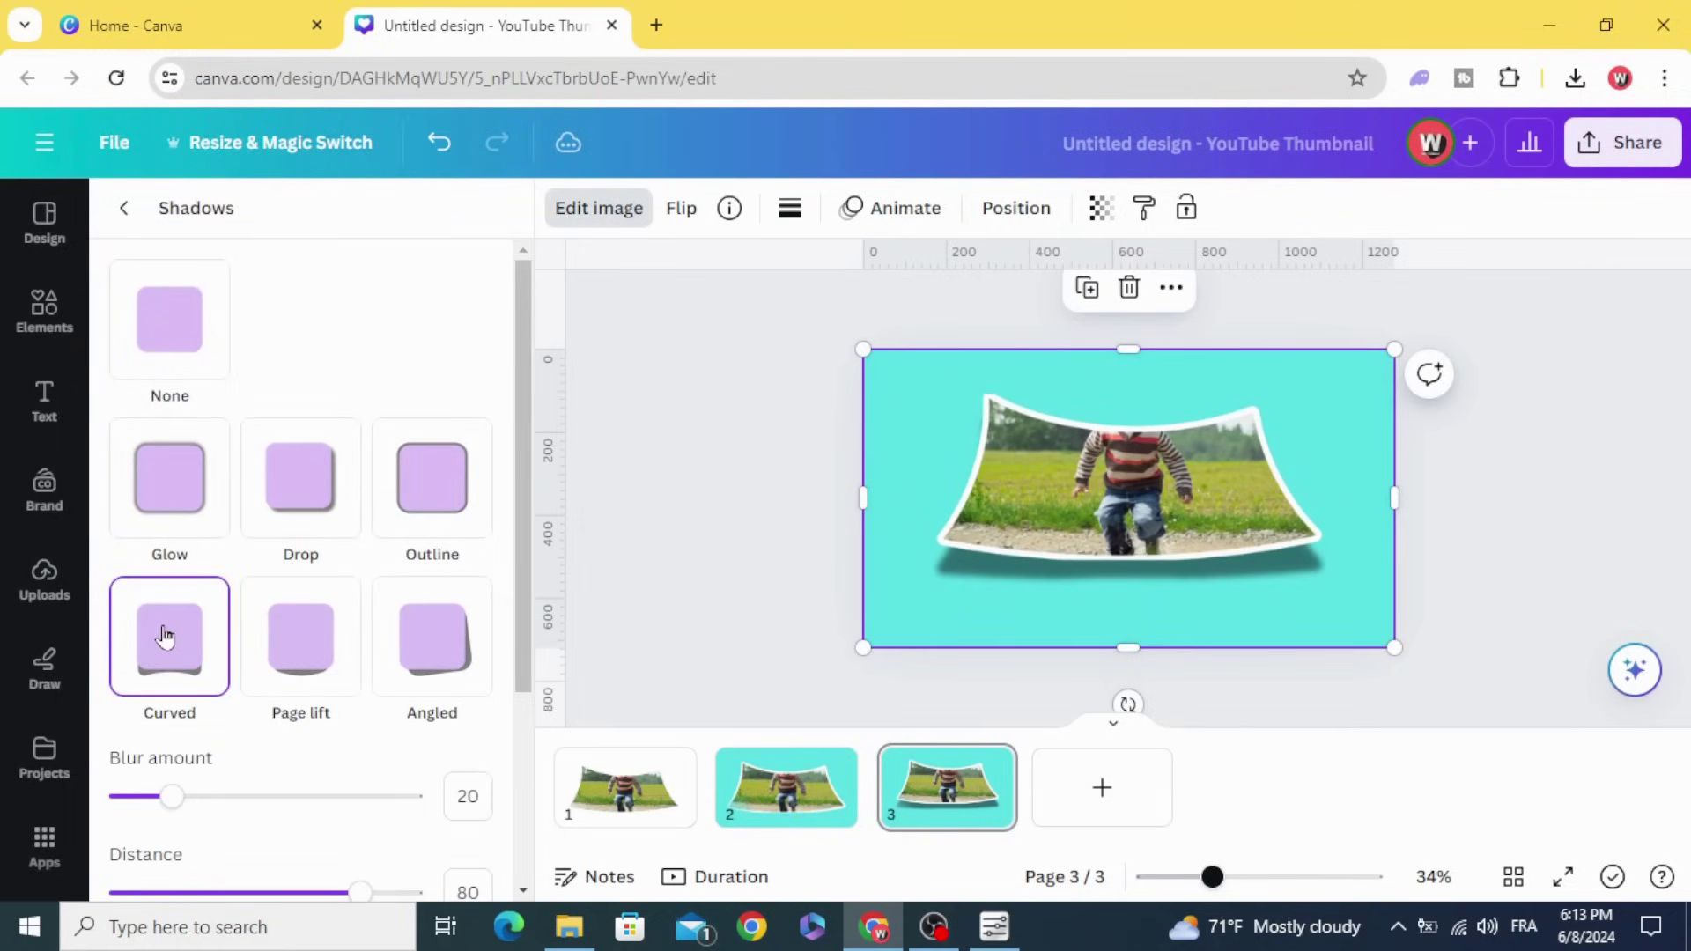
pyautogui.scroll(-1, 168, 628)
pyautogui.scroll(-2, 178, 642)
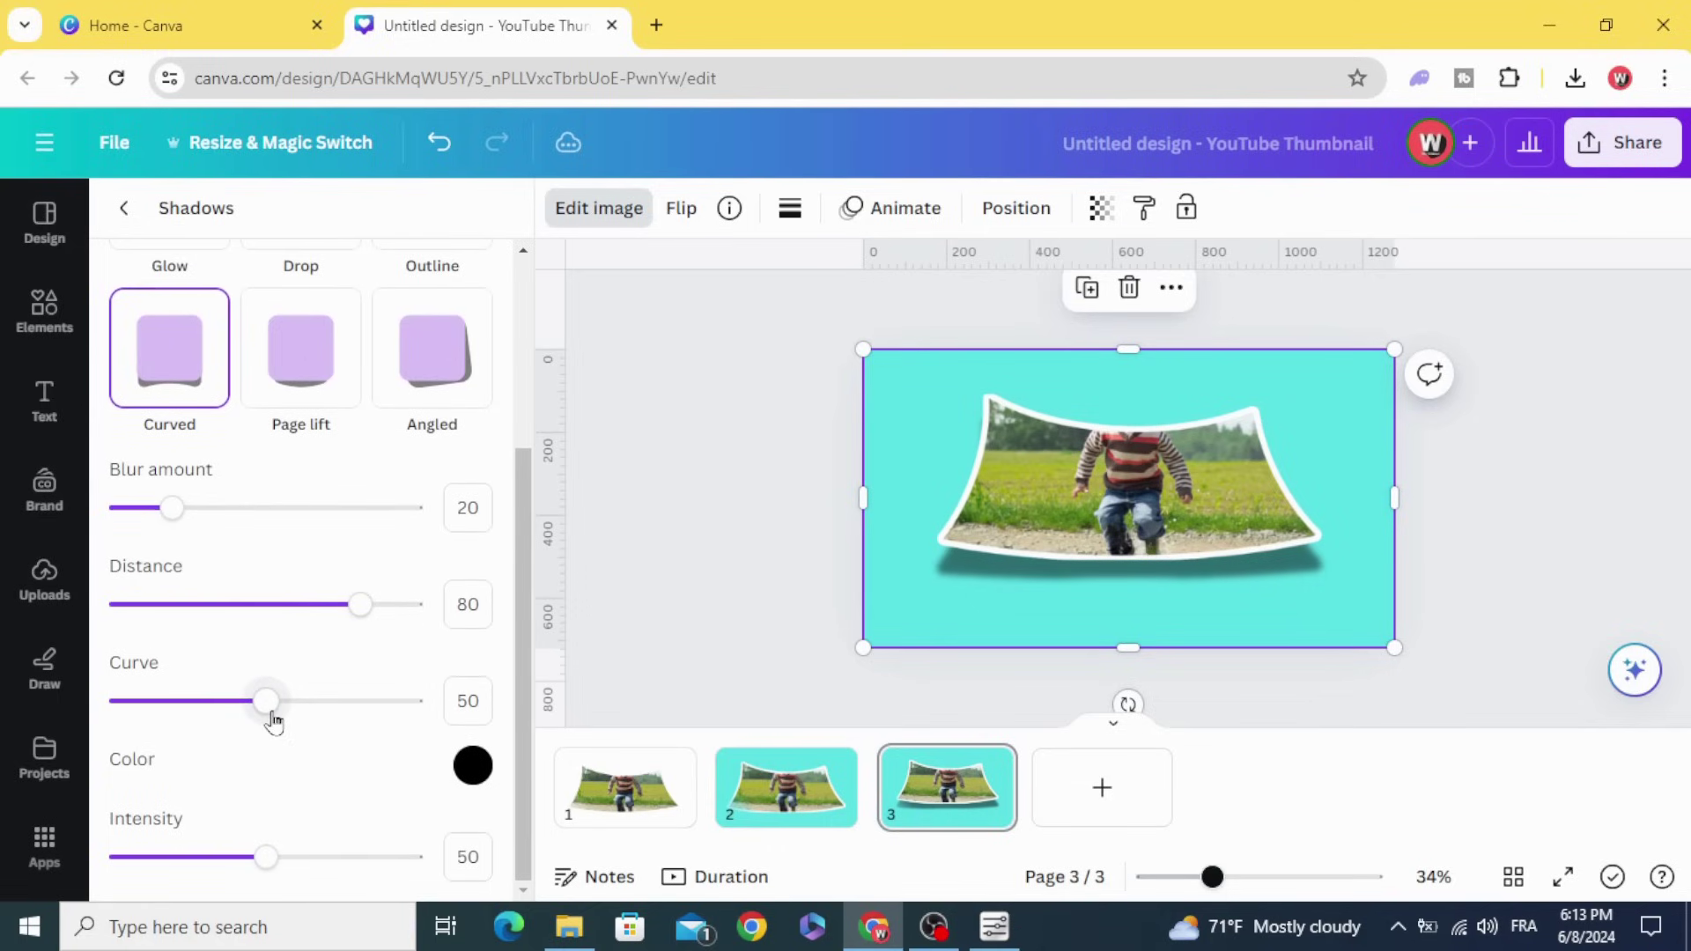
pyautogui.moveTo(268, 711); pyautogui.dragTo(451, 713)
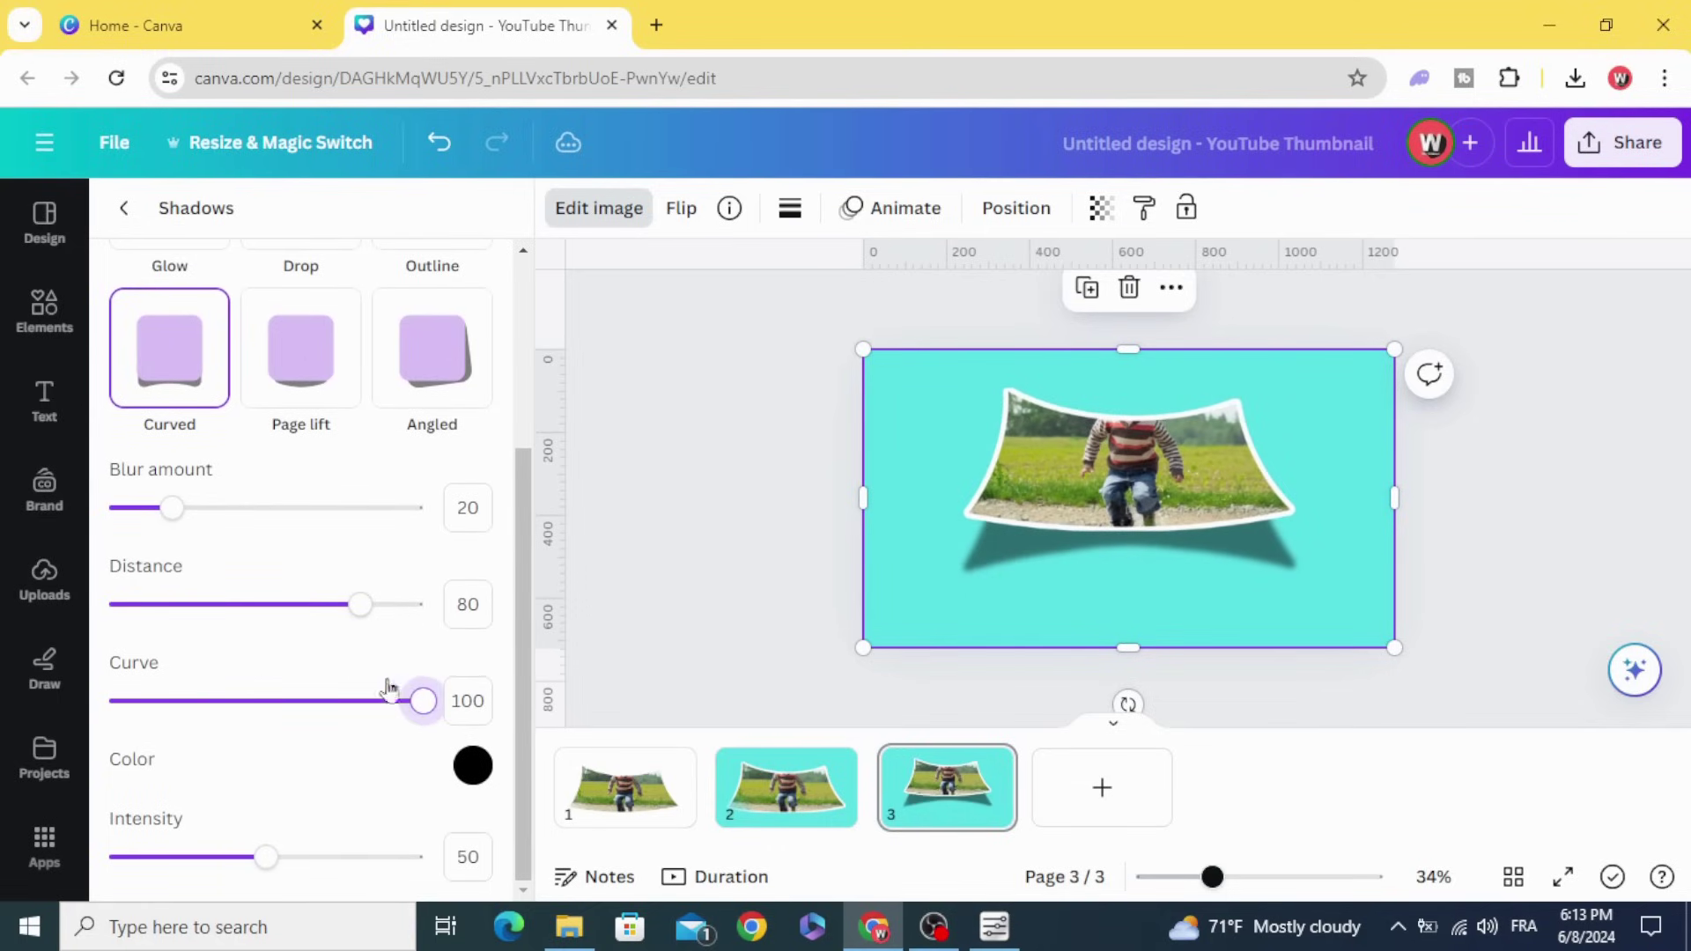
pyautogui.moveTo(360, 605); pyautogui.dragTo(102, 634)
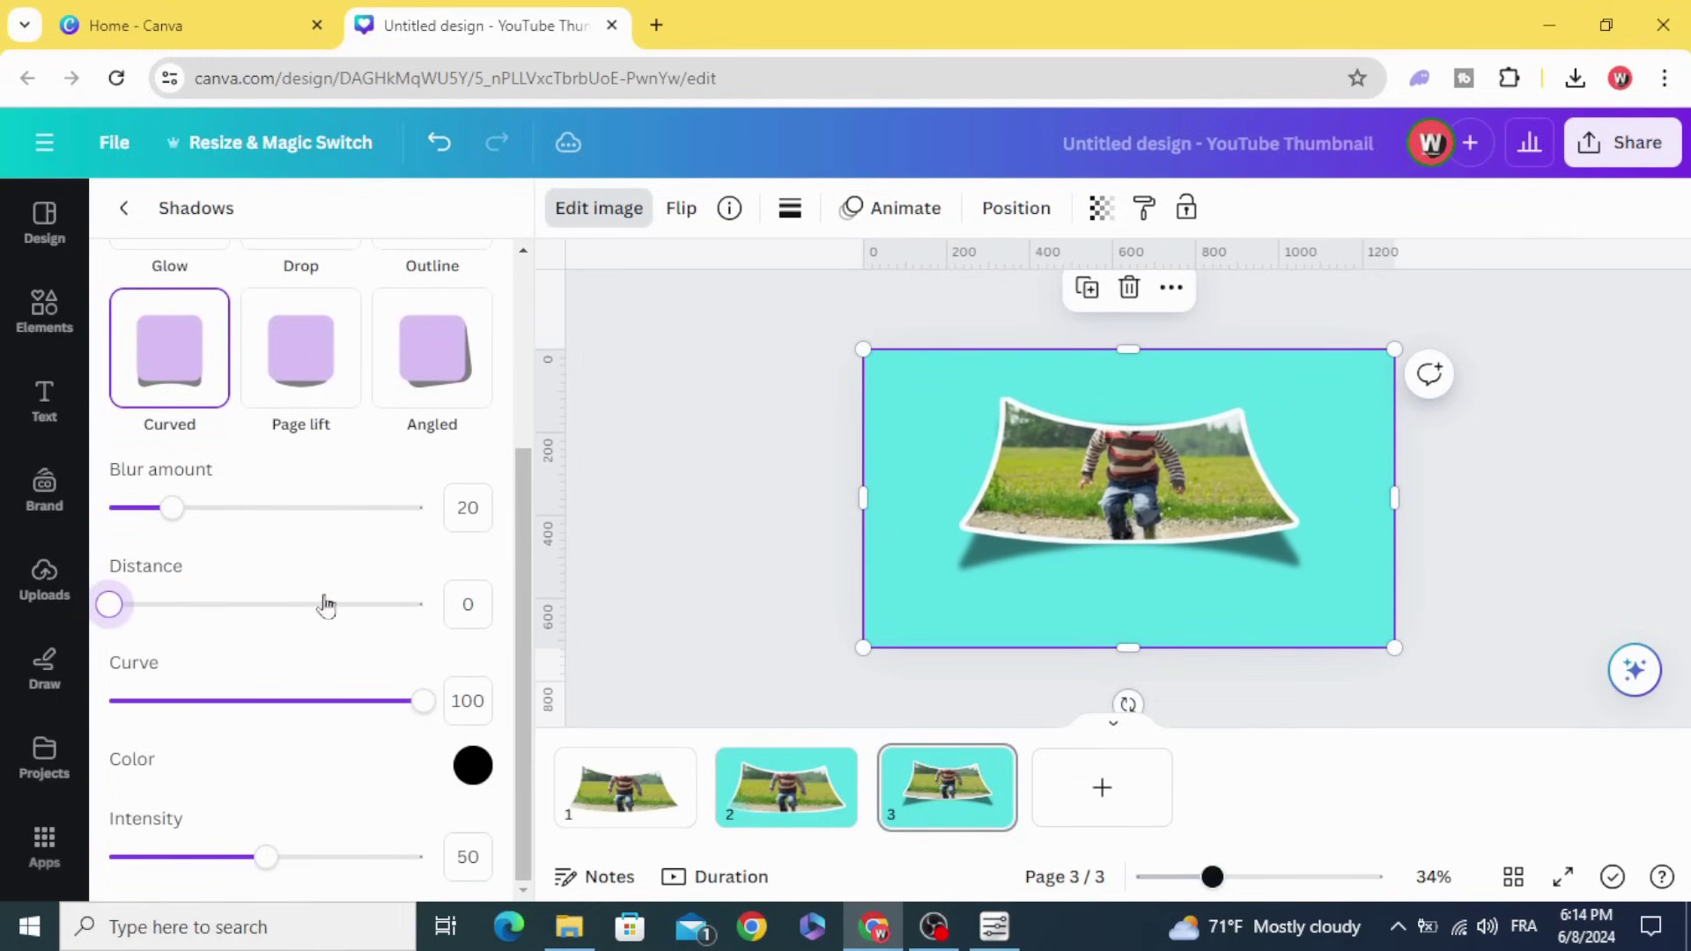
pyautogui.click(701, 557)
pyautogui.moveTo(1044, 540); pyautogui.dragTo(1103, 586)
# Place the original jumping-boy photo on page 3 at about 50 transparency.
pyautogui.click(813, 596)
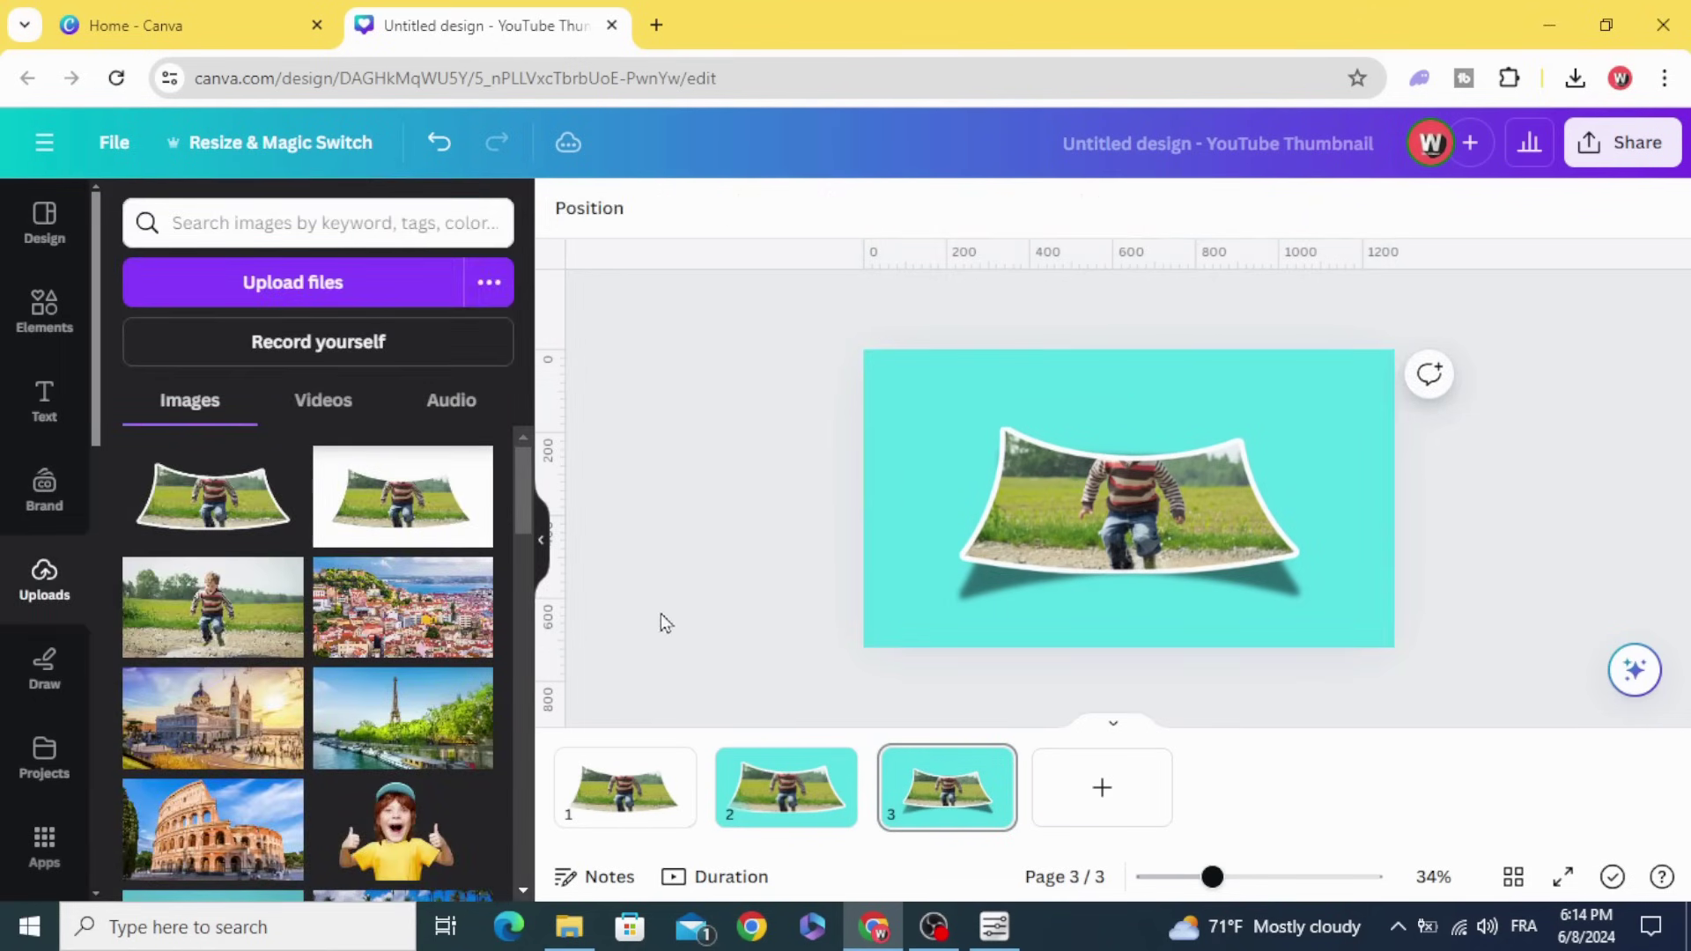
pyautogui.click(274, 605)
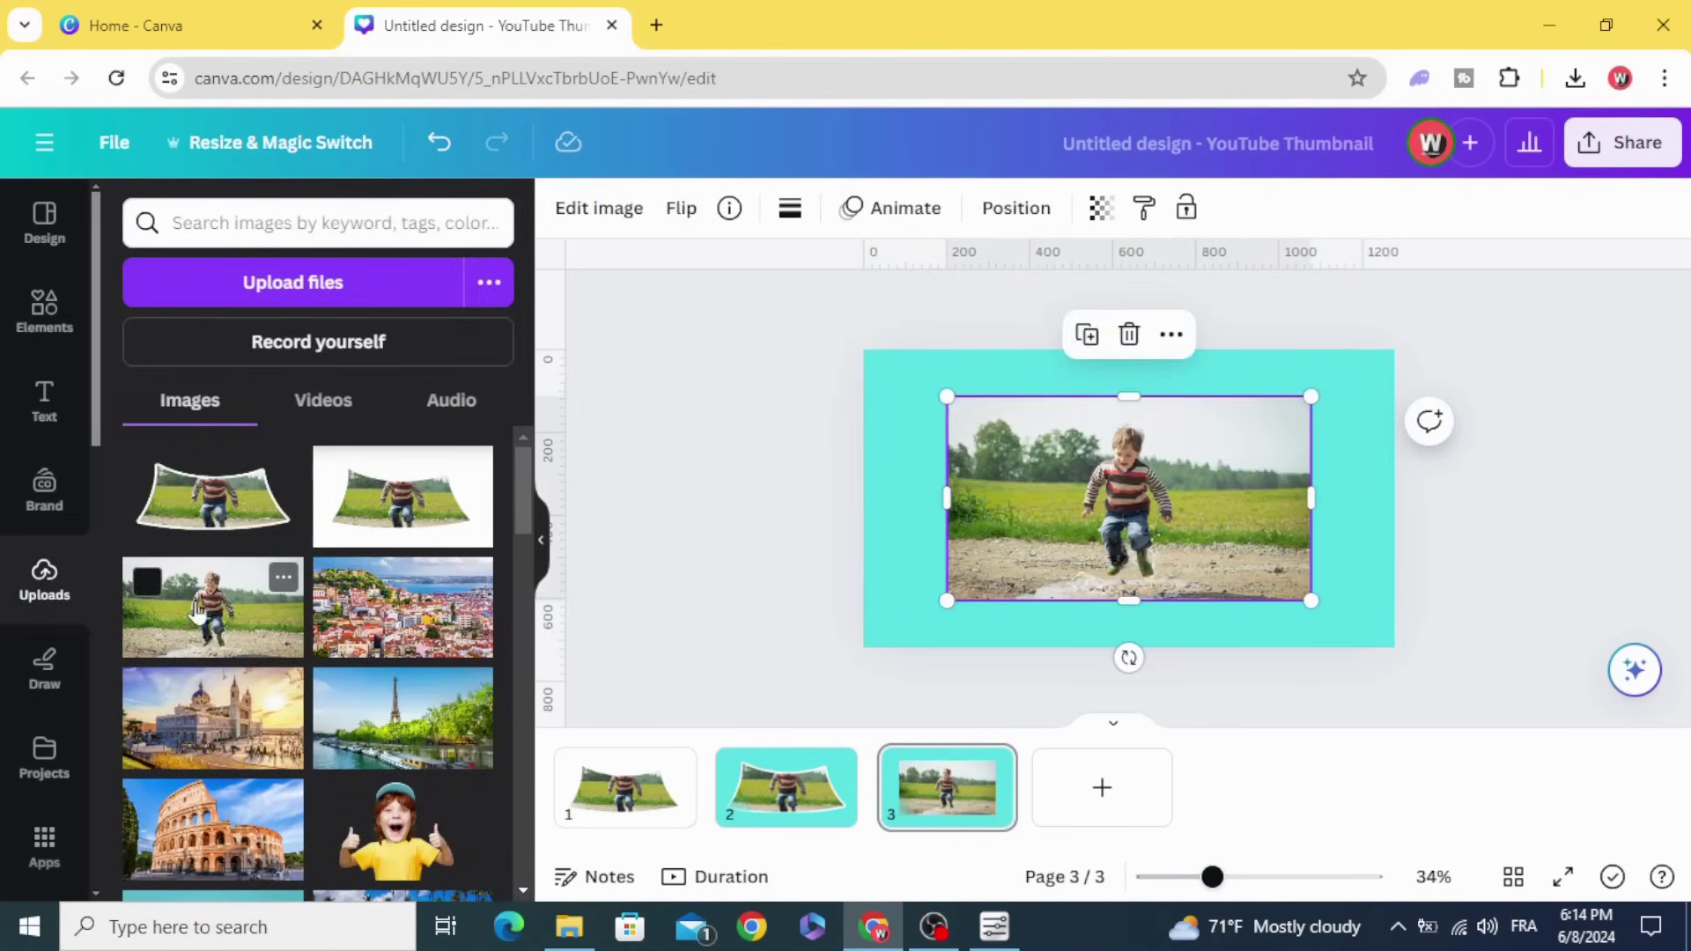
pyautogui.click(1098, 212)
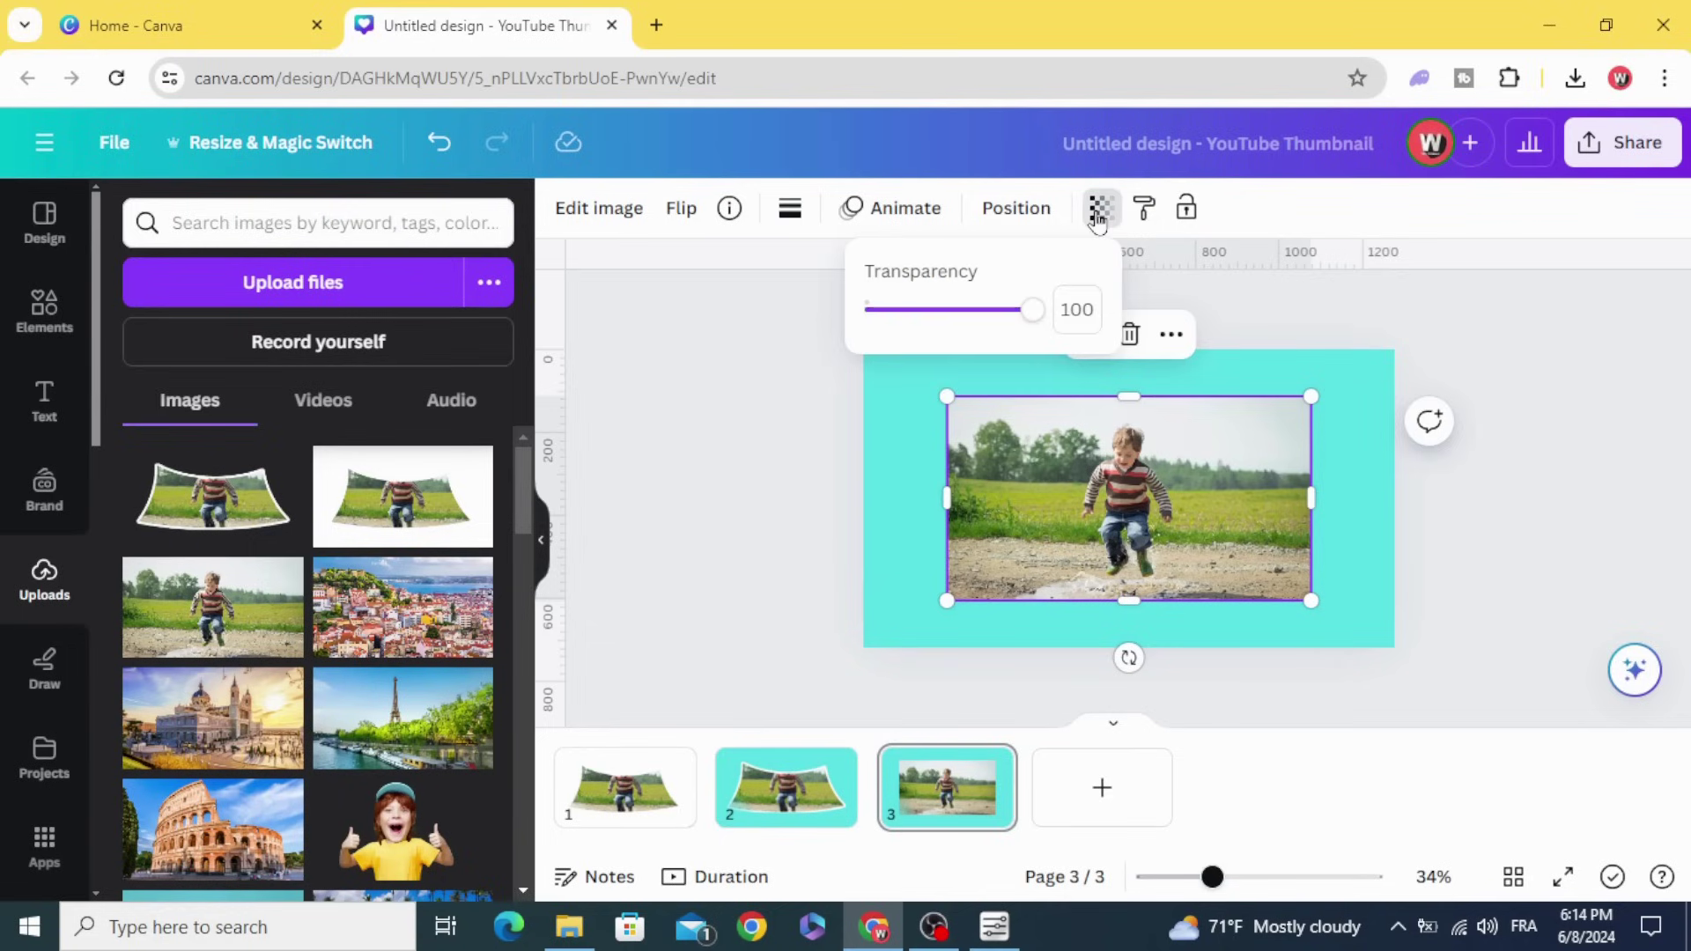
pyautogui.moveTo(1038, 316); pyautogui.dragTo(948, 323)
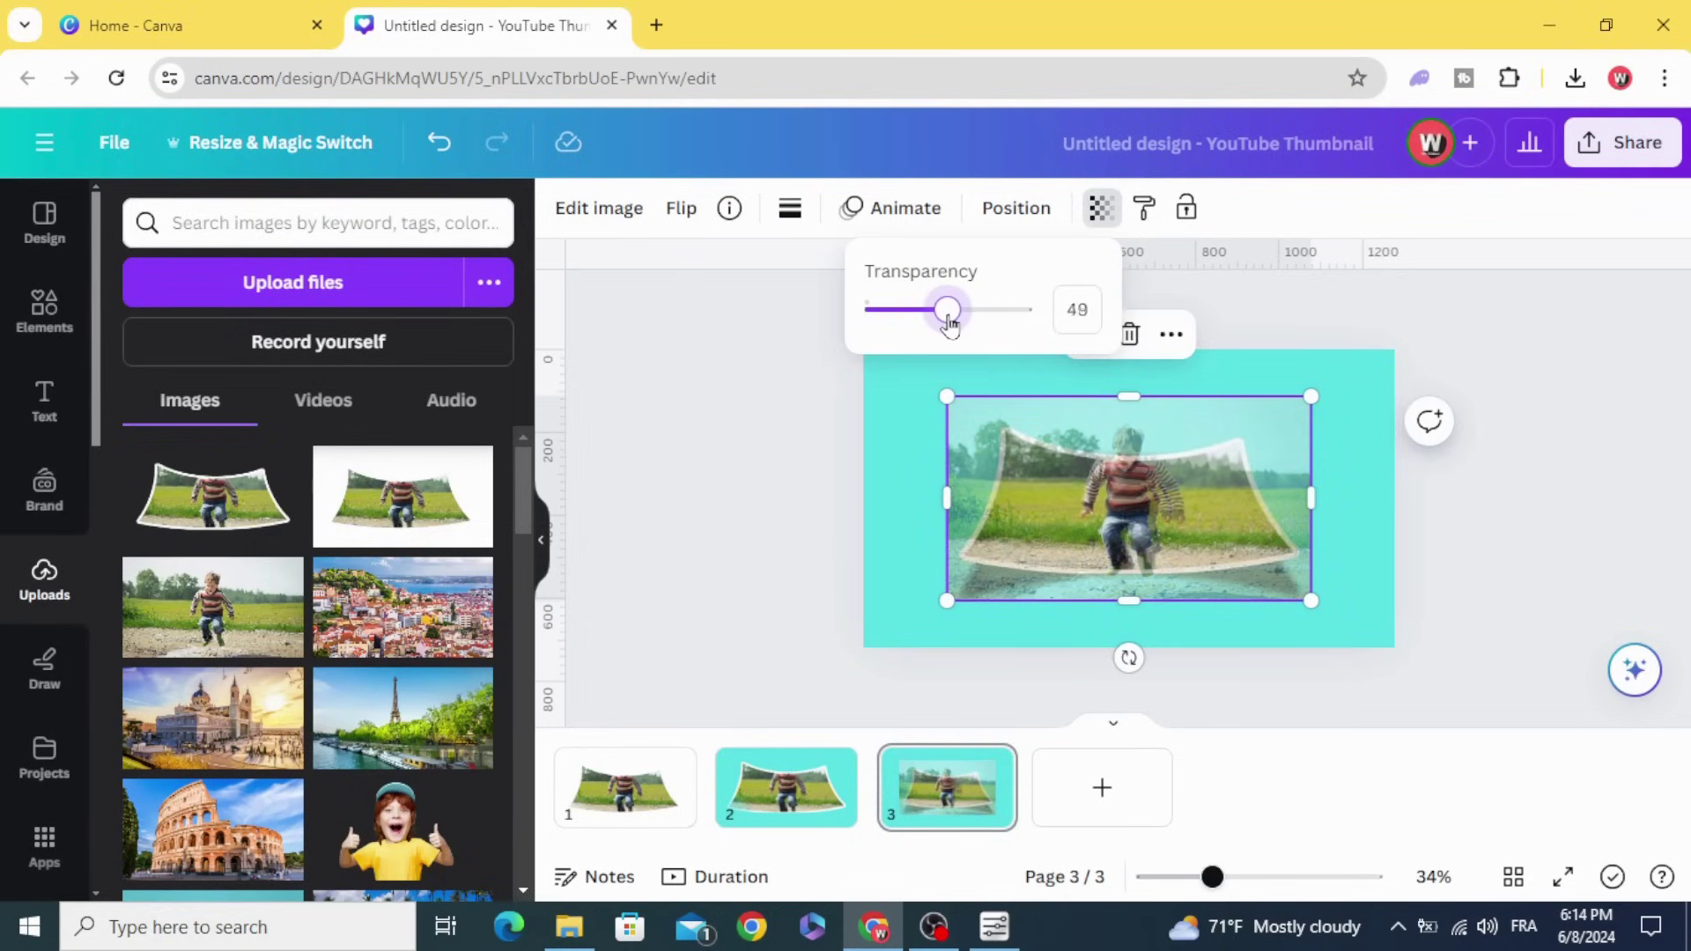
# Zoom in and enlarge the boy photo by its corners to line up with the curved frame.
pyautogui.moveTo(1213, 875); pyautogui.dragTo(1261, 875)
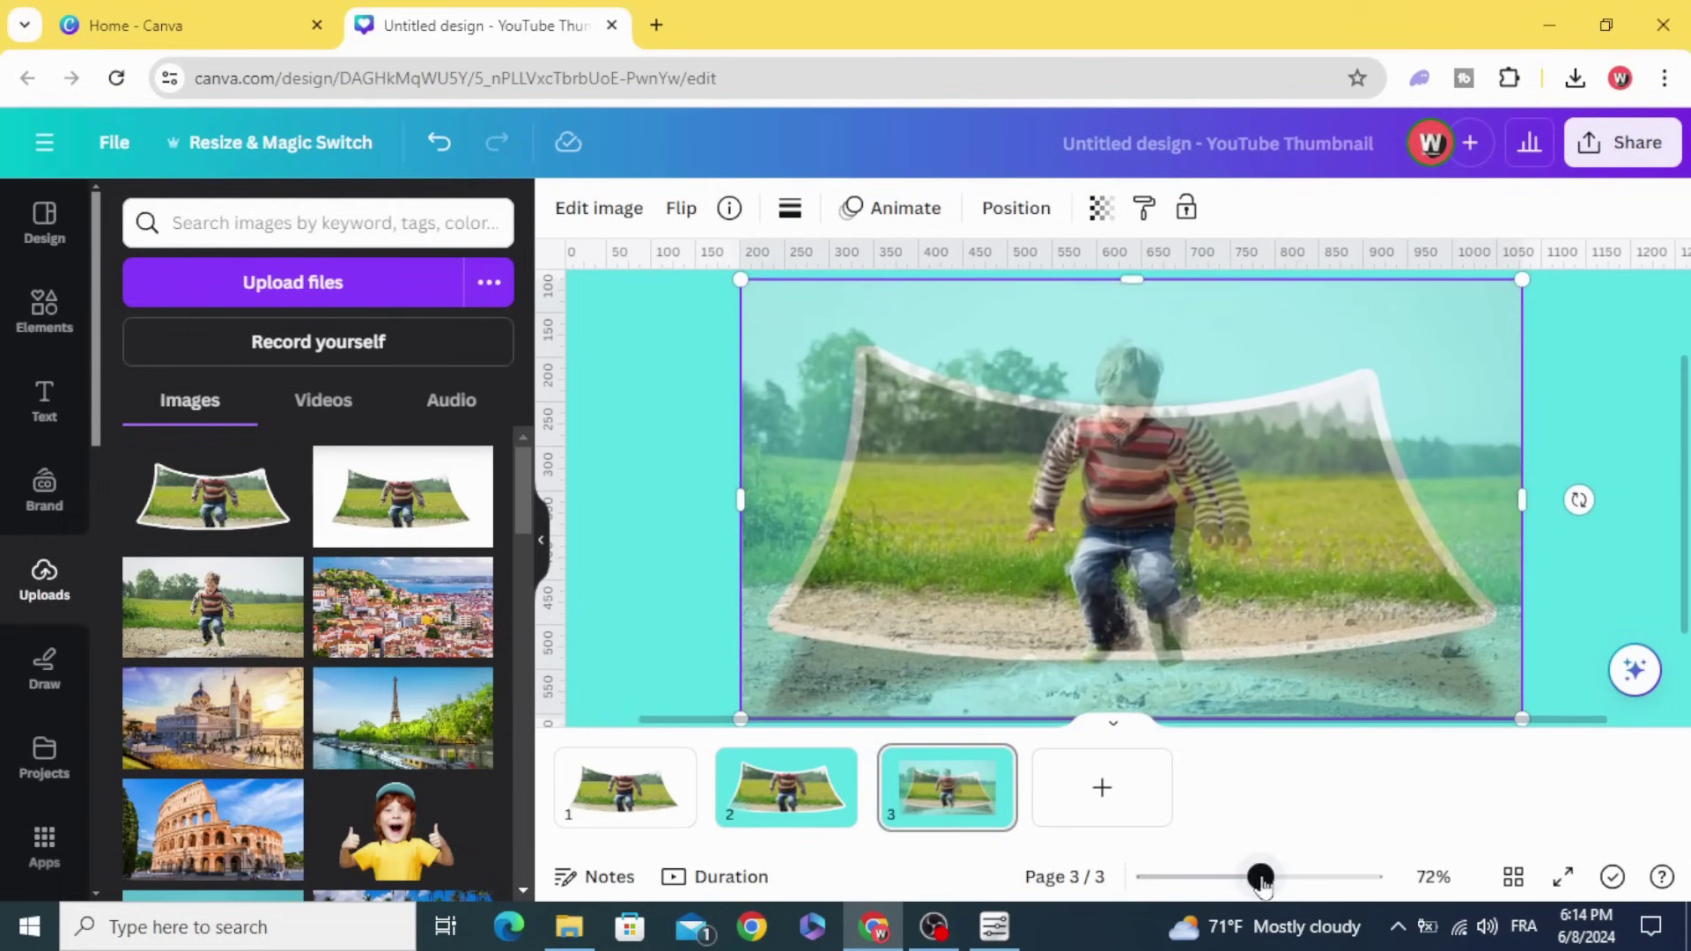
pyautogui.moveTo(742, 279)
pyautogui.mouseDown()
pyautogui.moveTo(785, 299)
pyautogui.moveTo(714, 277)
pyautogui.mouseUp()
pyautogui.moveTo(895, 446); pyautogui.dragTo(929, 453)
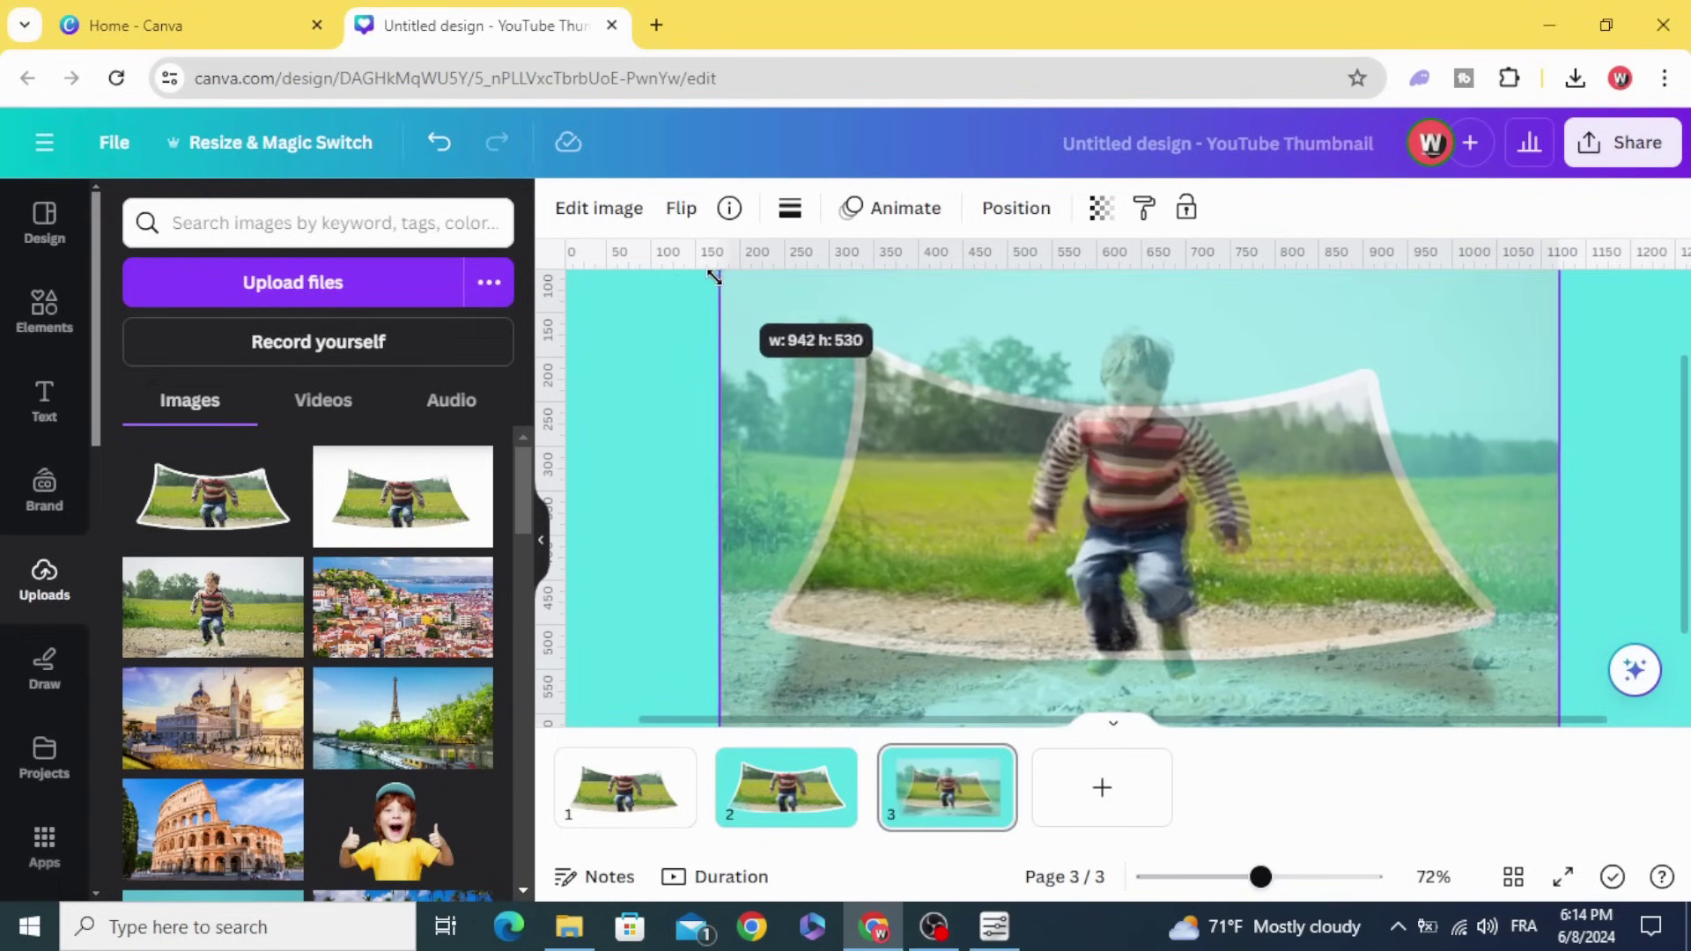
pyautogui.moveTo(743, 282); pyautogui.dragTo(710, 277)
pyautogui.scroll(-1, 1152, 552)
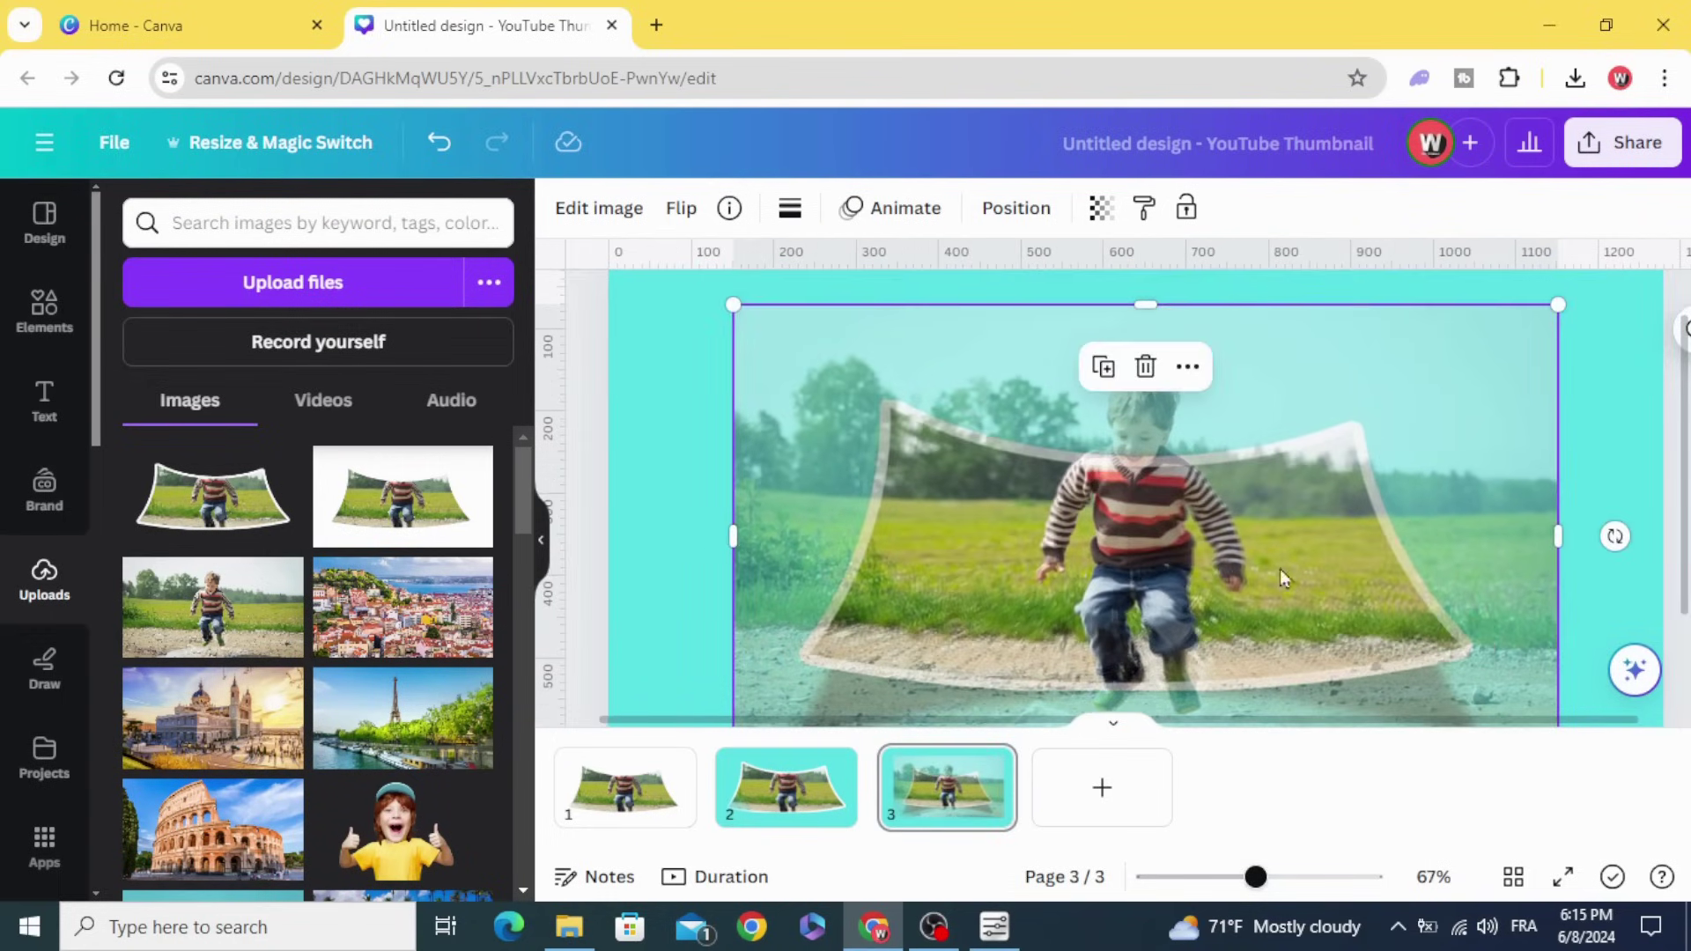
pyautogui.moveTo(1172, 552); pyautogui.dragTo(1351, 503)
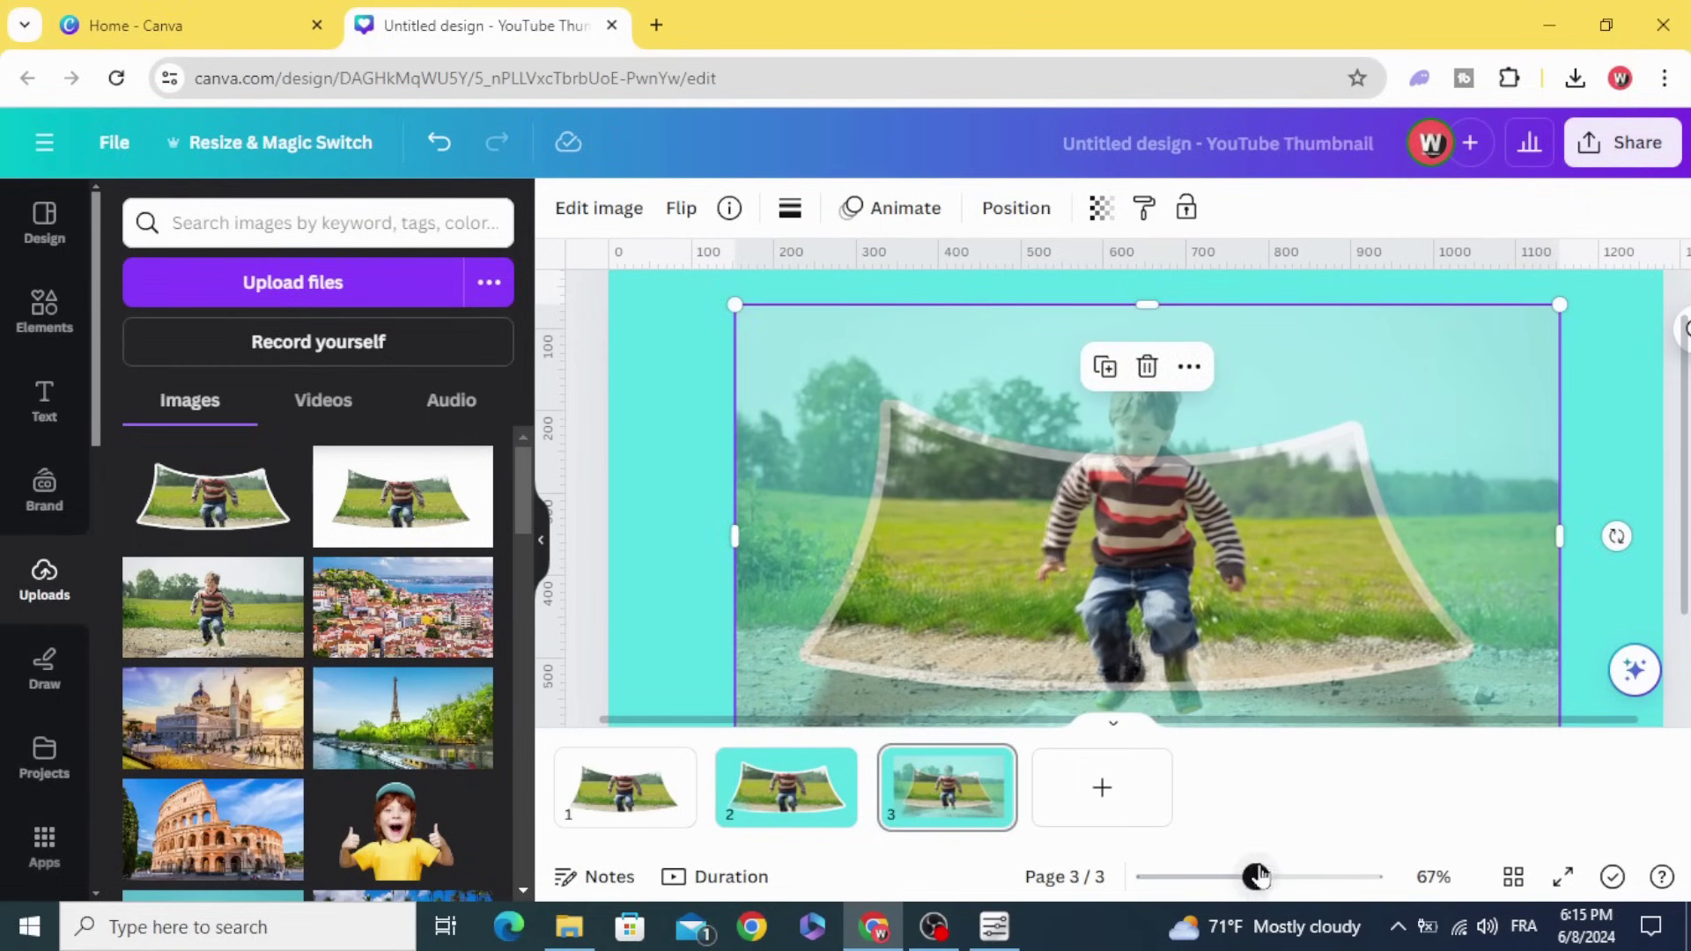
pyautogui.moveTo(1256, 878); pyautogui.dragTo(1286, 878)
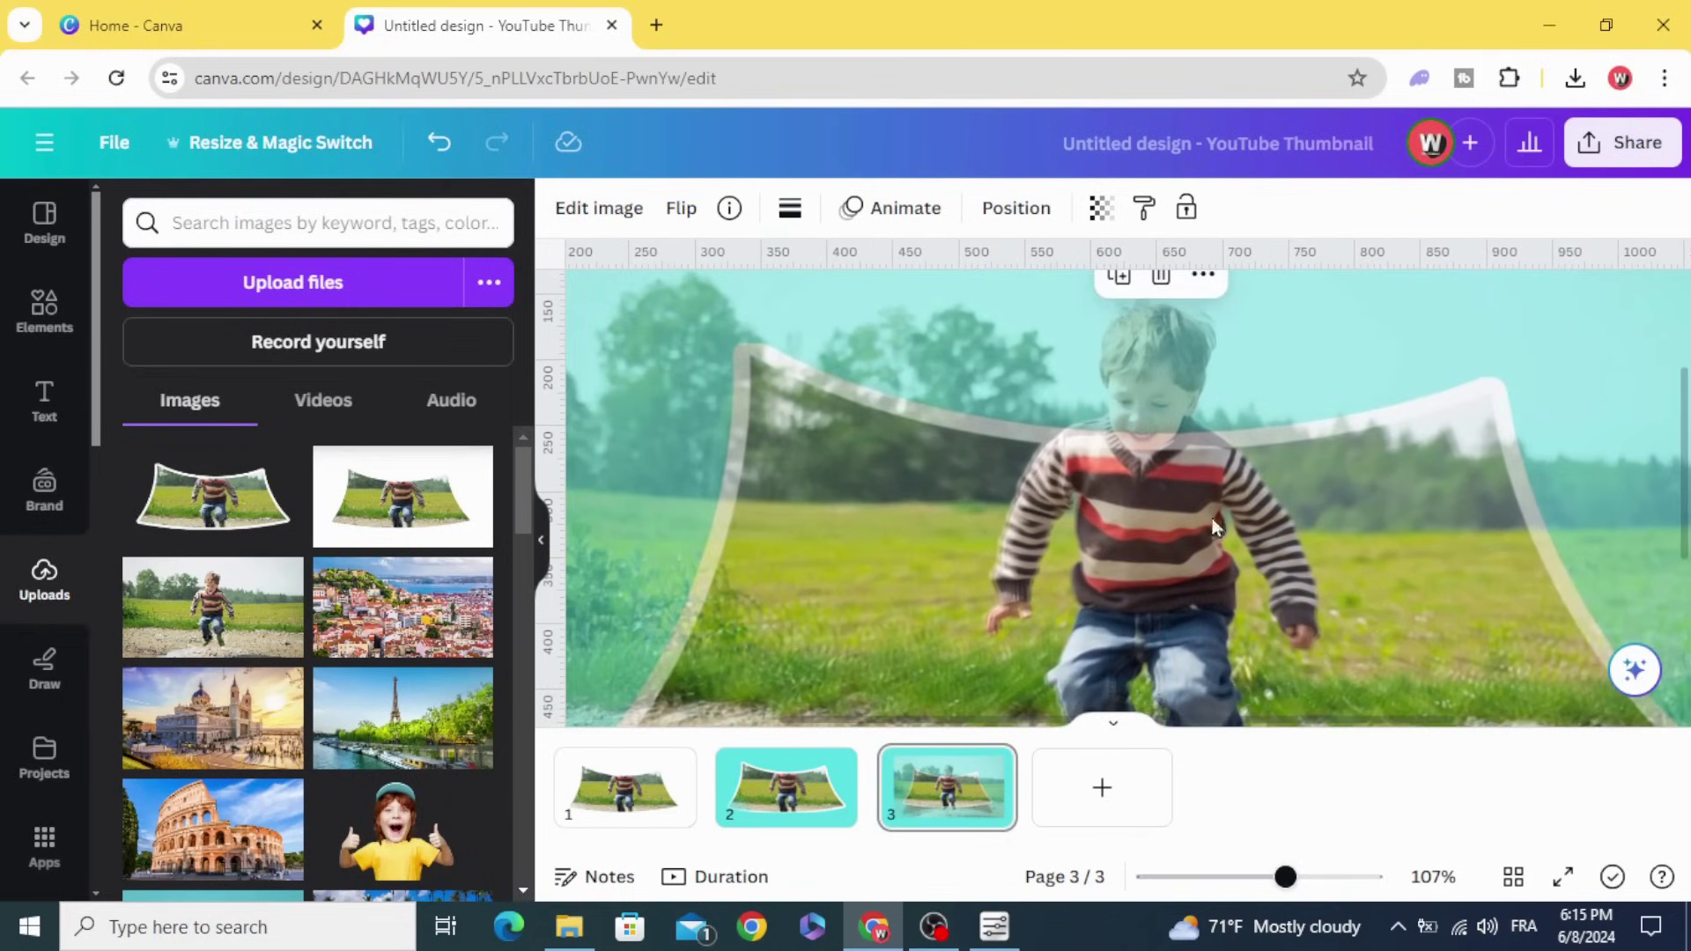
# Set the boy photo's transparency back to 100 and open Edit image for BG Remover.
pyautogui.click(1098, 213)
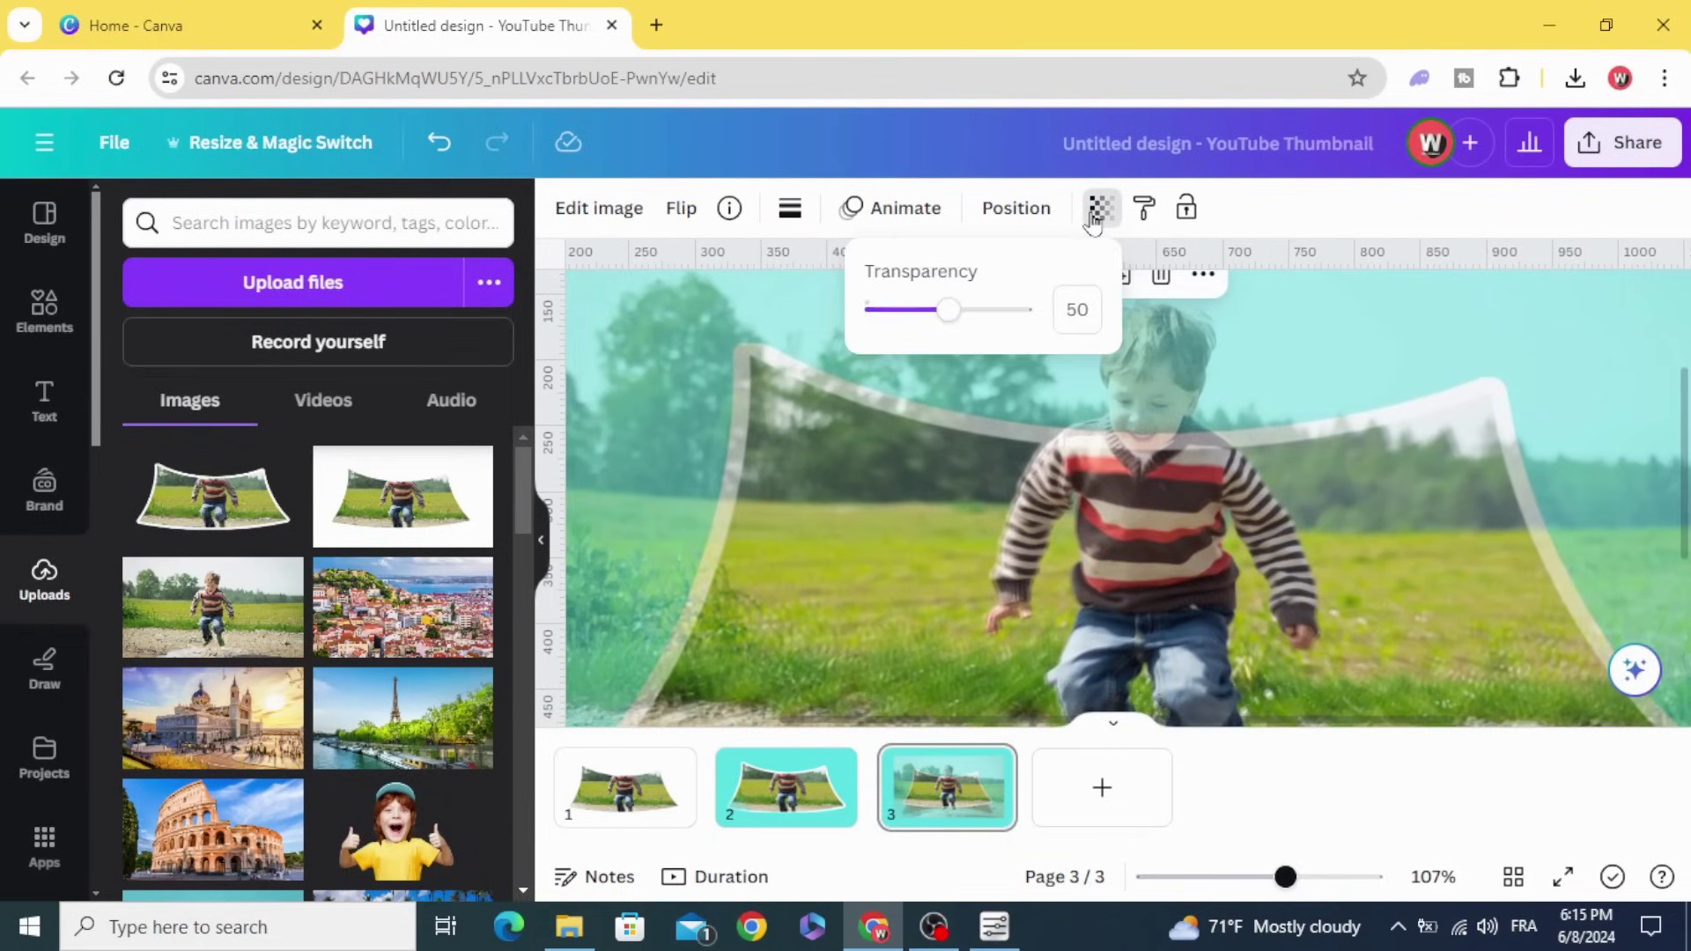
pyautogui.moveTo(951, 314); pyautogui.dragTo(1047, 327)
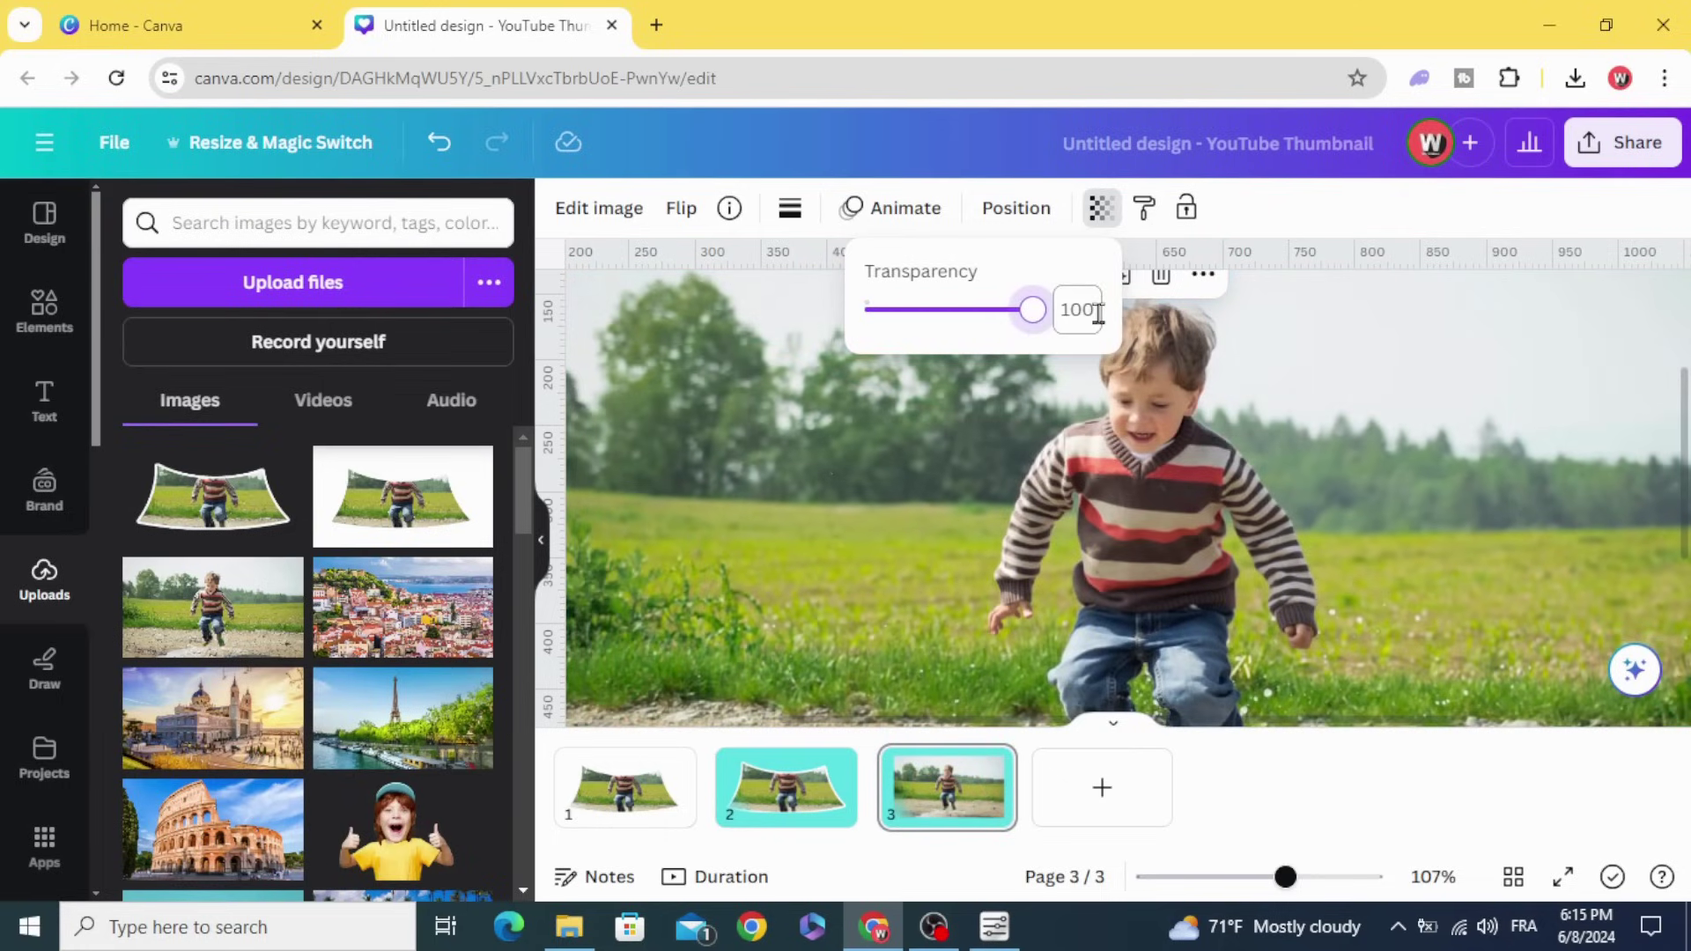
pyautogui.click(607, 212)
pyautogui.click(606, 211)
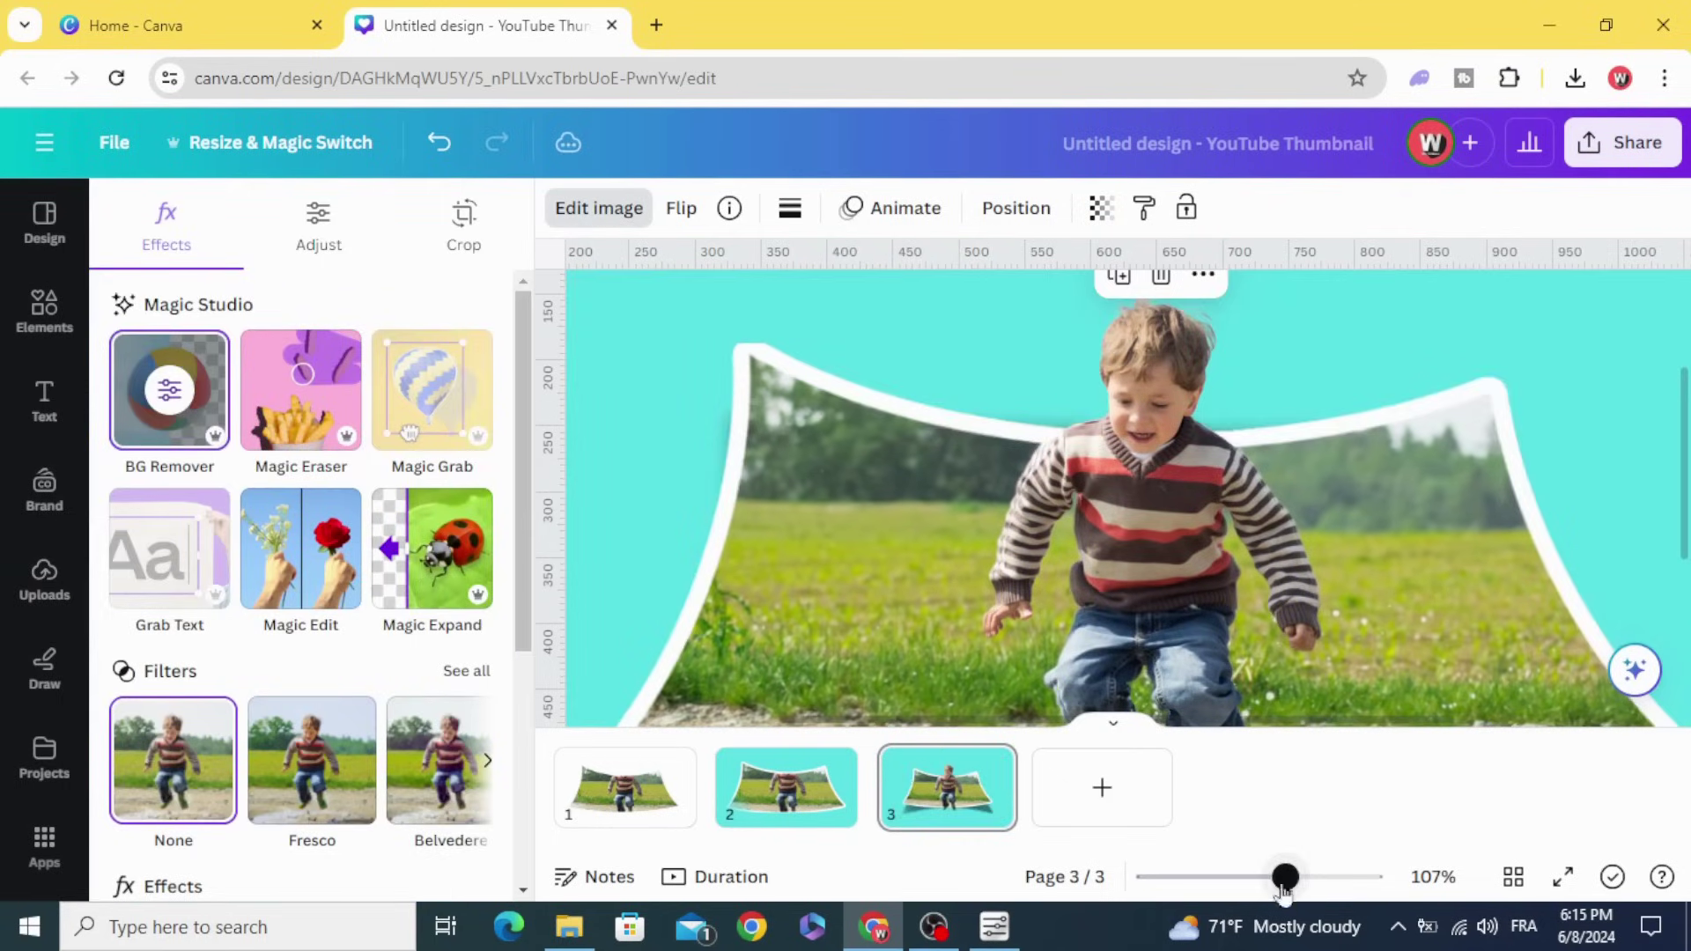
# Zoom out to 40% and crop the cut-out boy's bottom up to the frame edge.
pyautogui.moveTo(1285, 876); pyautogui.dragTo(1224, 883)
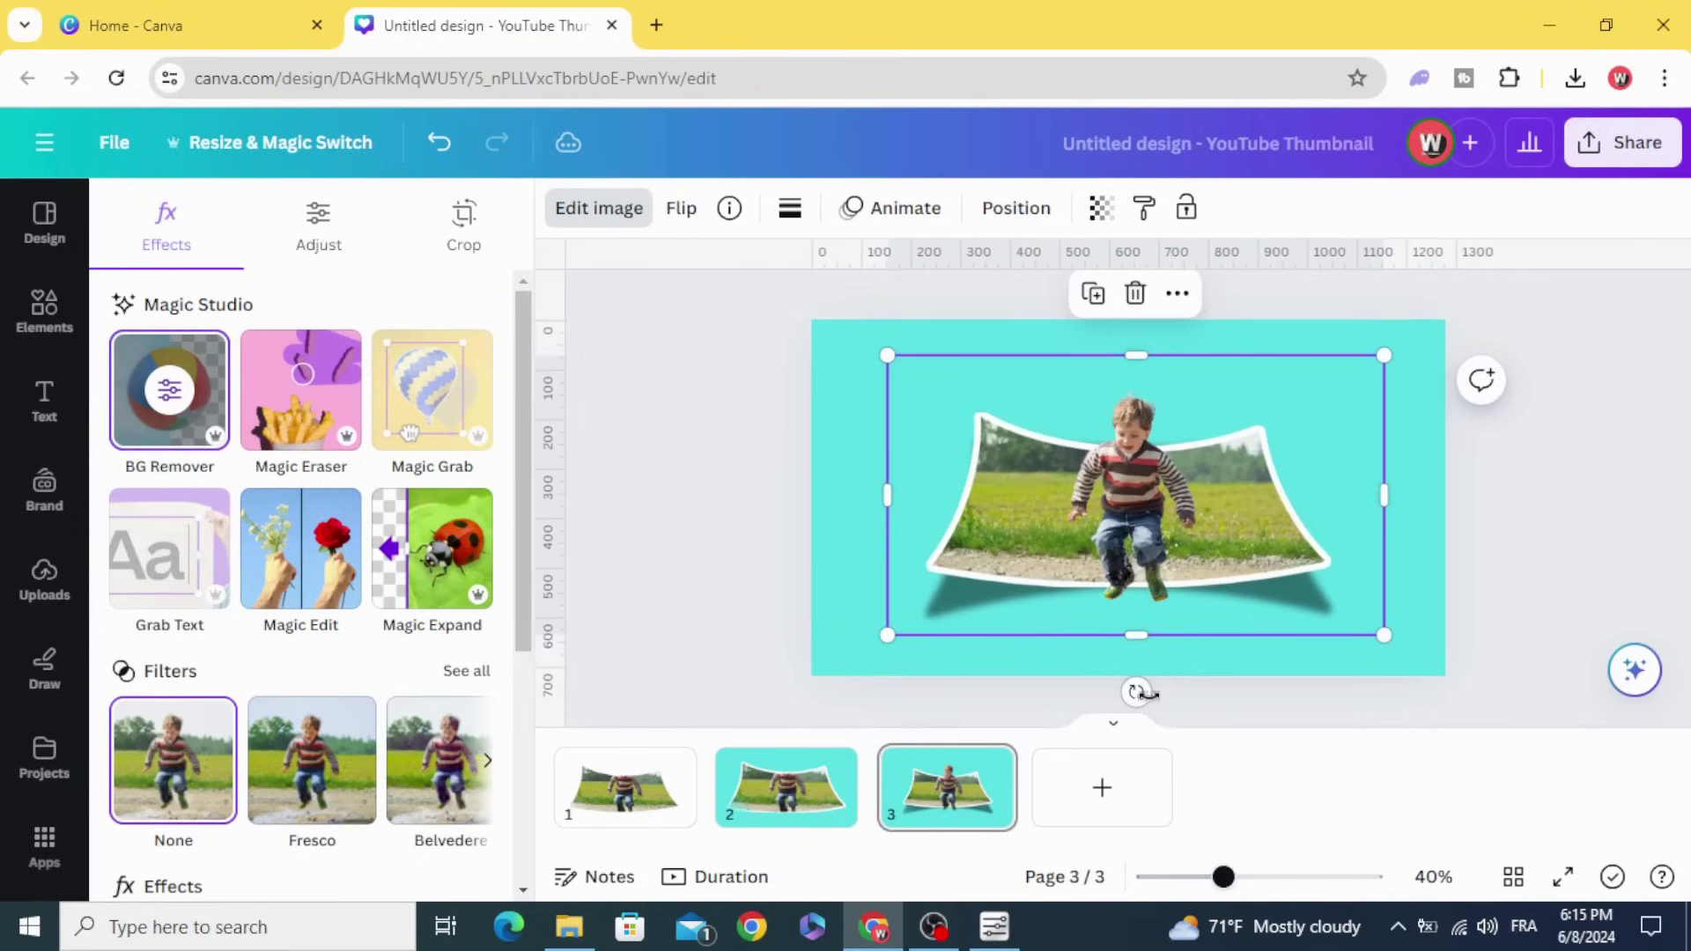
pyautogui.moveTo(1140, 637); pyautogui.dragTo(1130, 545)
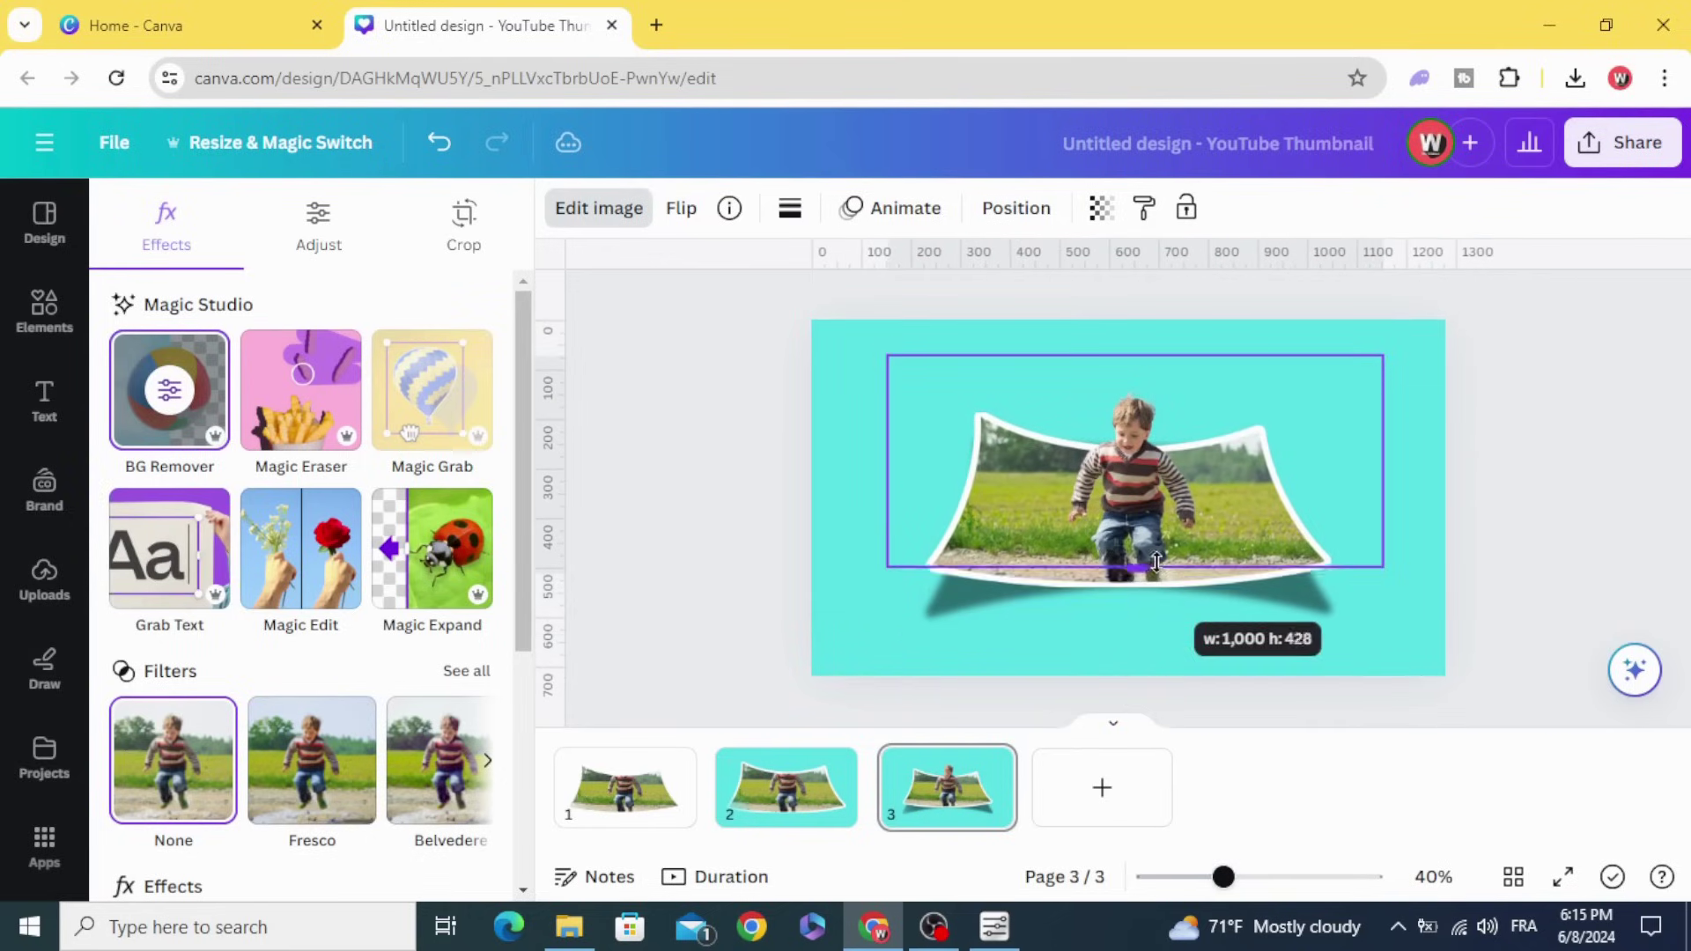
pyautogui.click(716, 553)
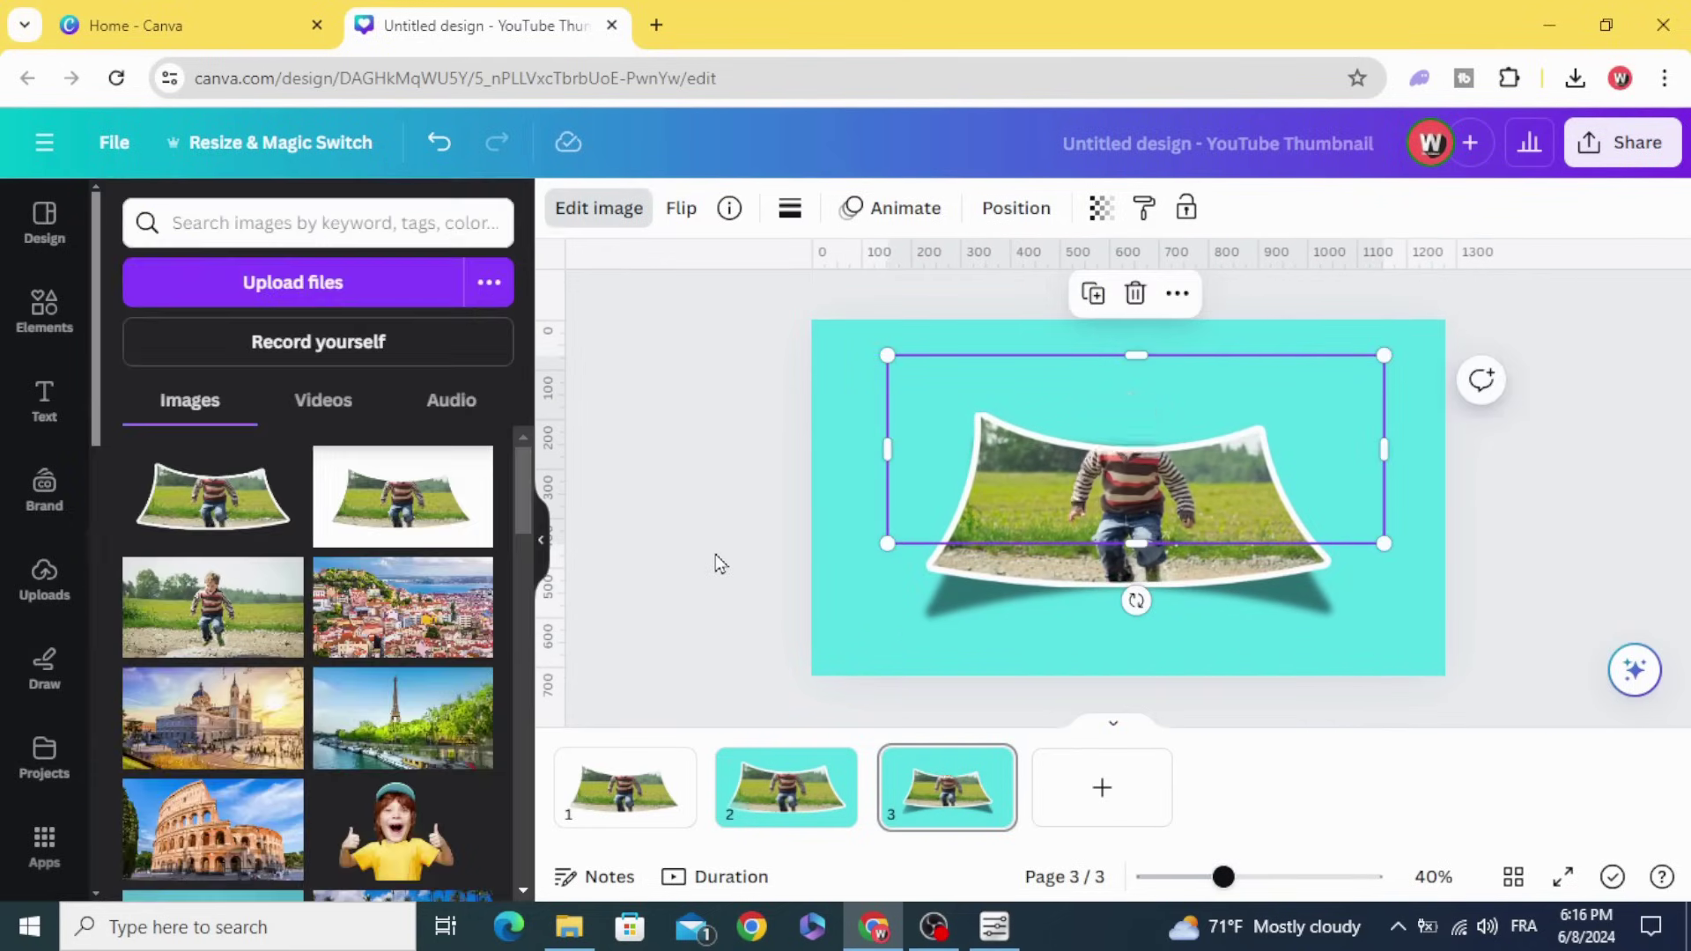